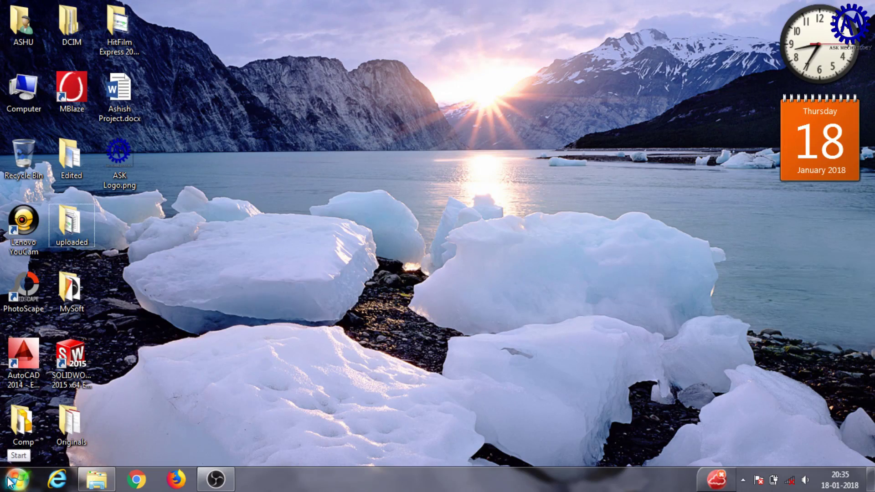
# - Open the Windows Start menu to show the list of programs
pyautogui.click(10, 482)
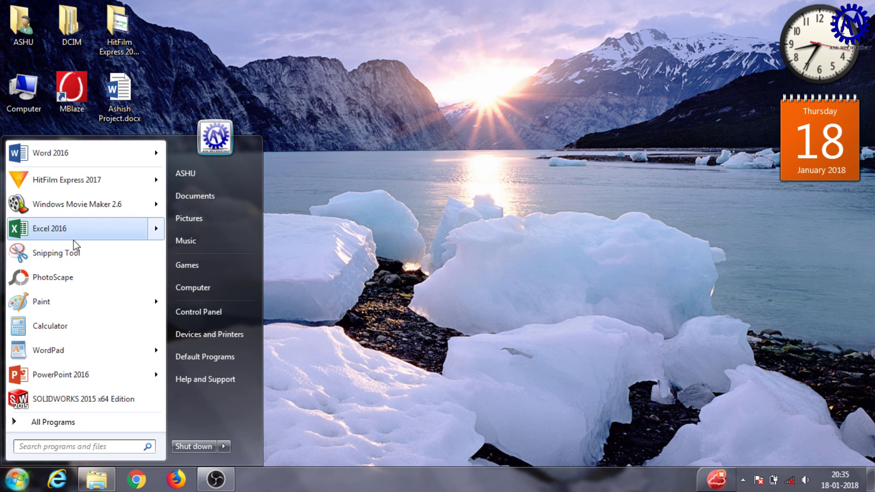
pyautogui.moveTo(49, 228)
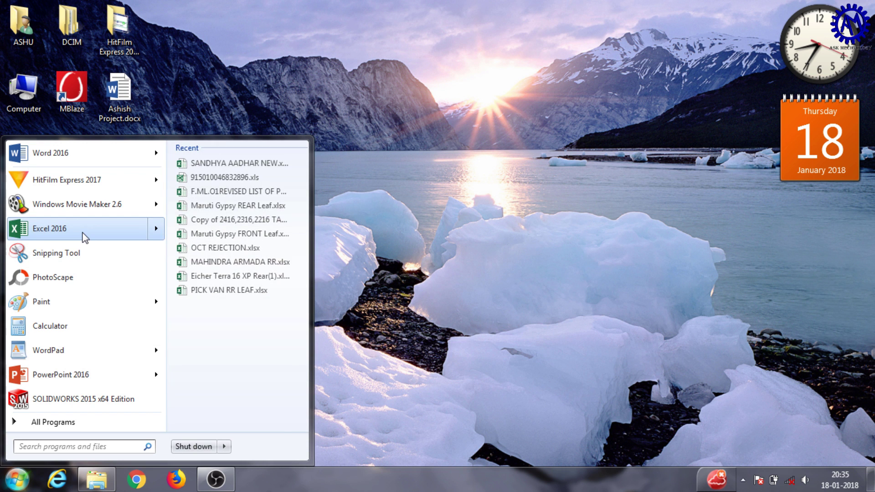
# - Launch Excel 2016 and start a blank workbook, selecting cell A2
pyautogui.click(84, 235)
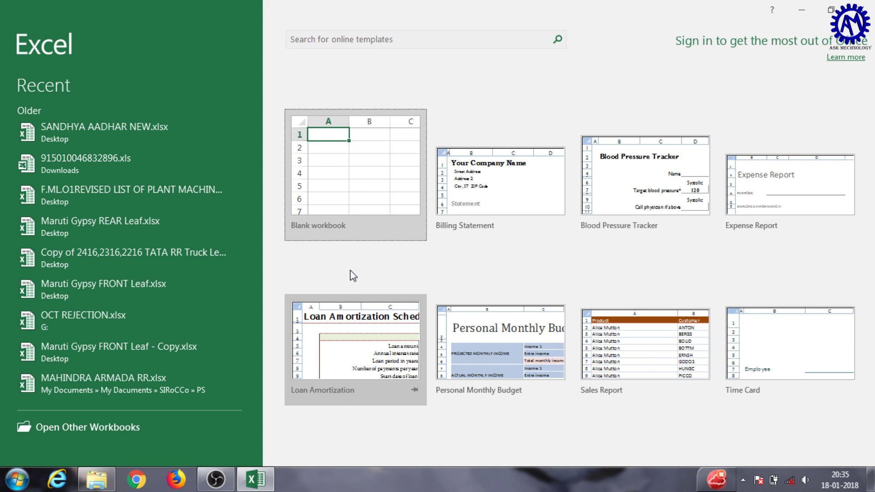
pyautogui.click(358, 181)
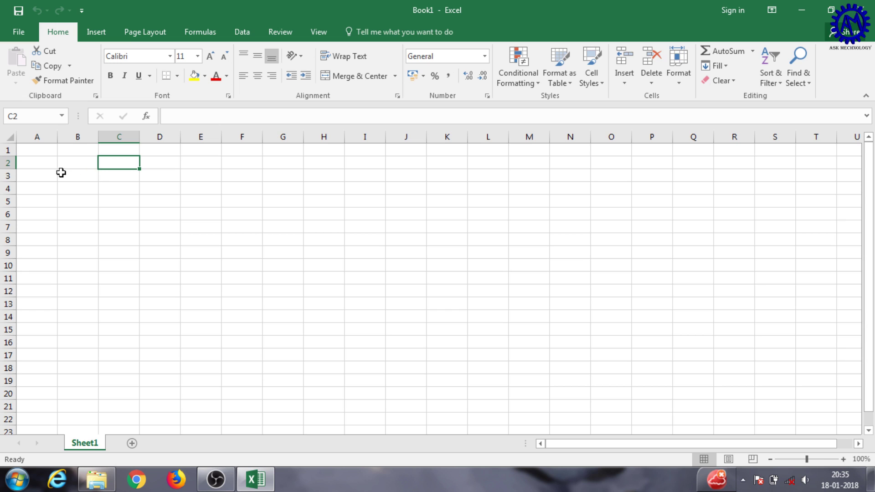
pyautogui.click(42, 167)
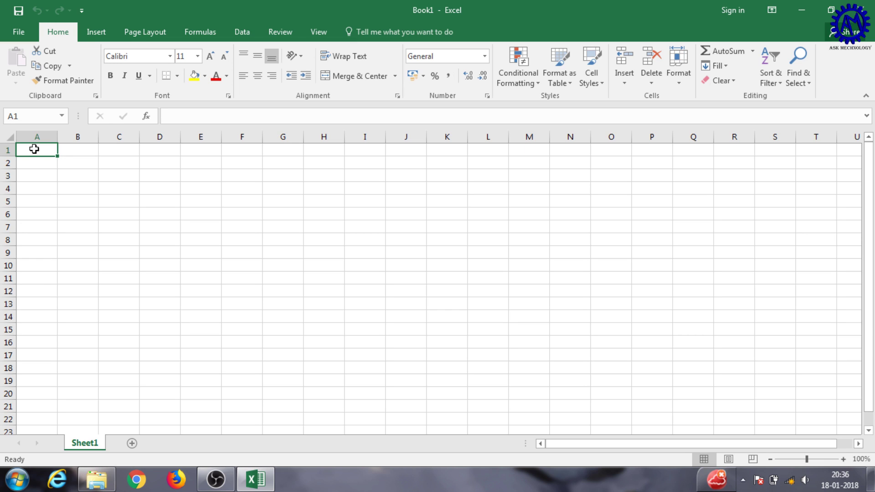
pyautogui.click(62, 172)
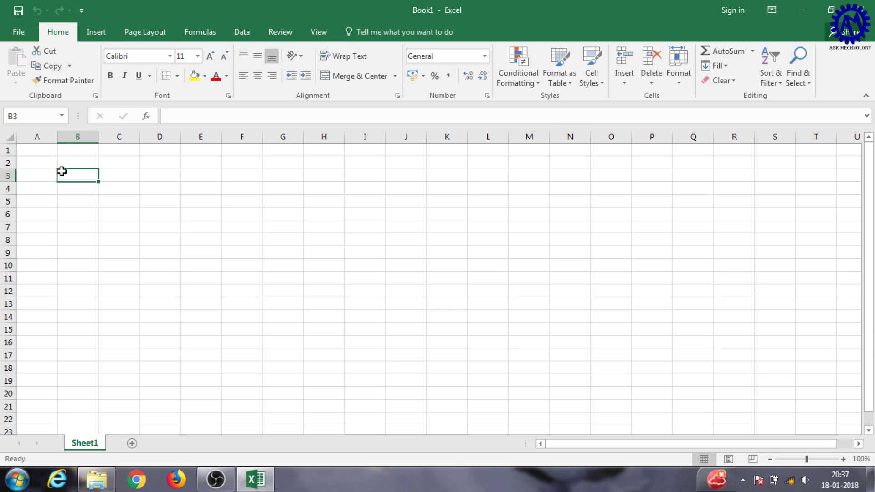
pyautogui.click(39, 153)
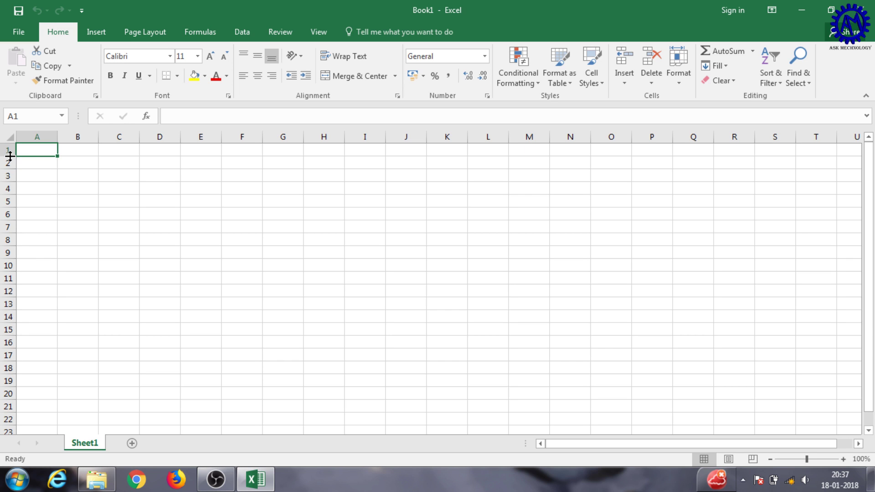
pyautogui.moveTo(10, 156); pyautogui.dragTo(8, 171)
pyautogui.moveTo(7, 161); pyautogui.dragTo(6, 160)
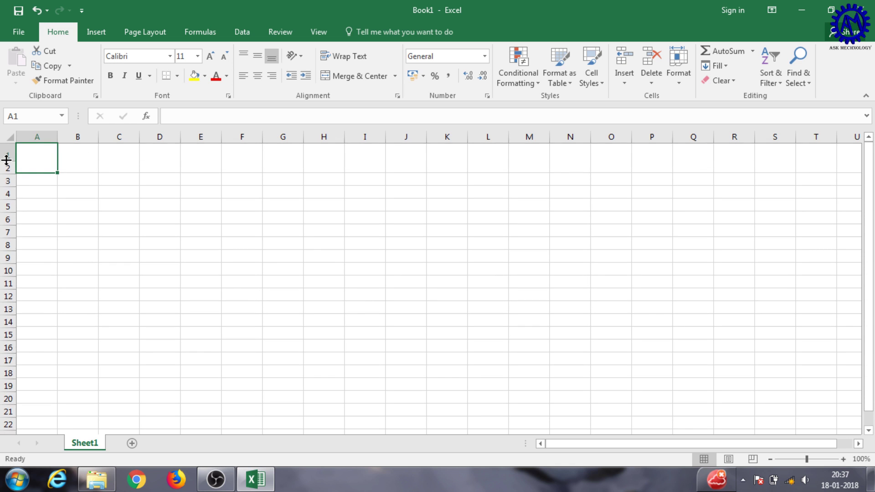
pyautogui.doubleClick(7, 160)
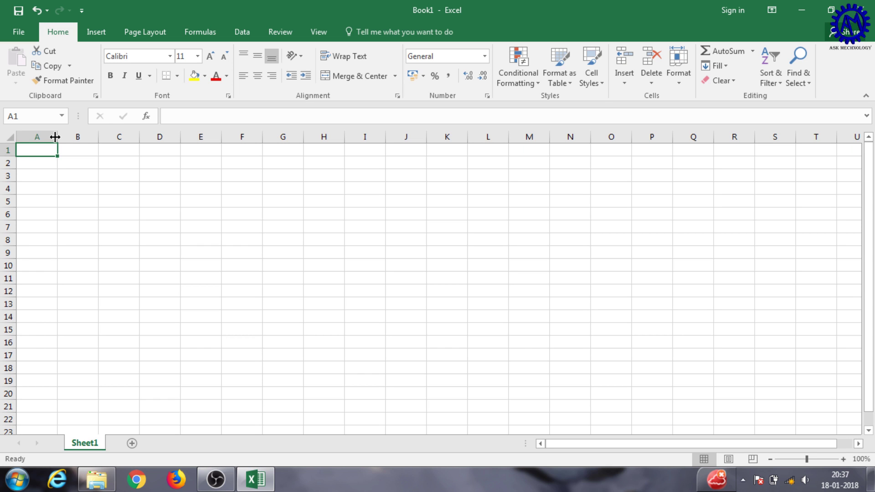
pyautogui.moveTo(58, 136)
pyautogui.mouseDown()
pyautogui.moveTo(121, 137)
pyautogui.moveTo(58, 133)
pyautogui.mouseUp()
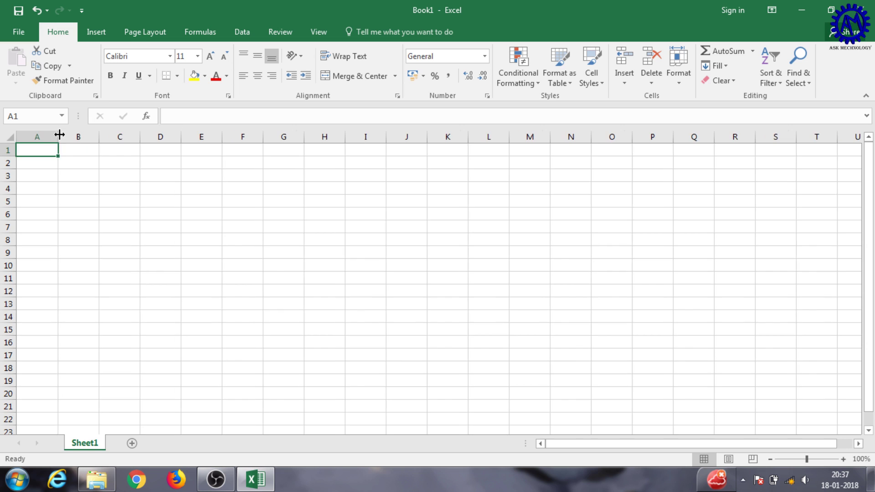
pyautogui.click(73, 151)
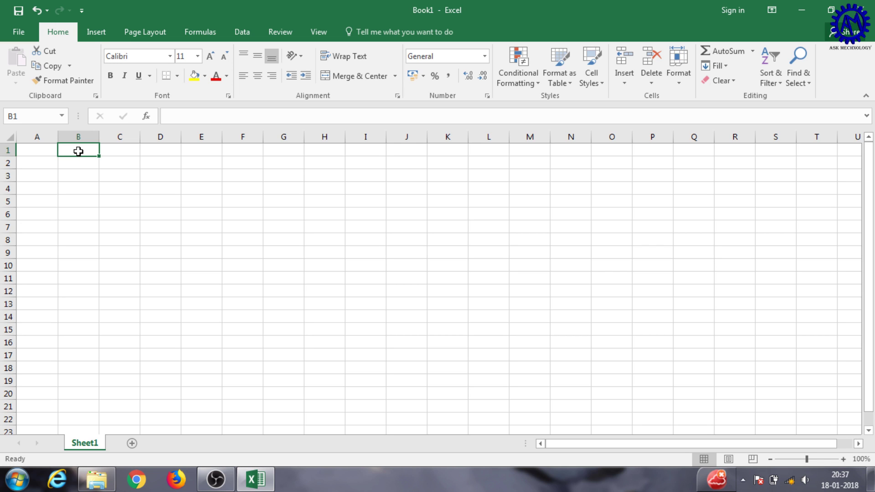
pyautogui.write('ABC PVT LTD')
# - Move the ABC PVT LTD title from B1 into A1 and show the print preview
pyautogui.moveTo(58, 150); pyautogui.dragTo(31, 150)
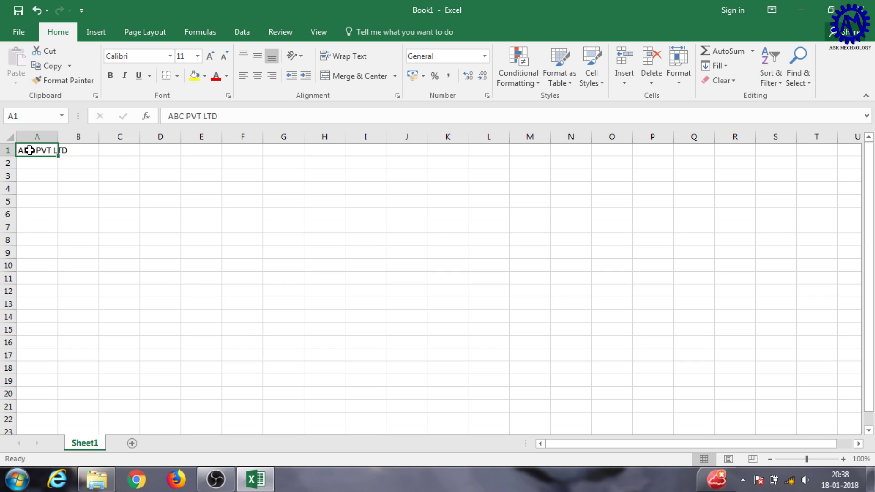
pyautogui.moveTo(28, 150); pyautogui.dragTo(243, 156)
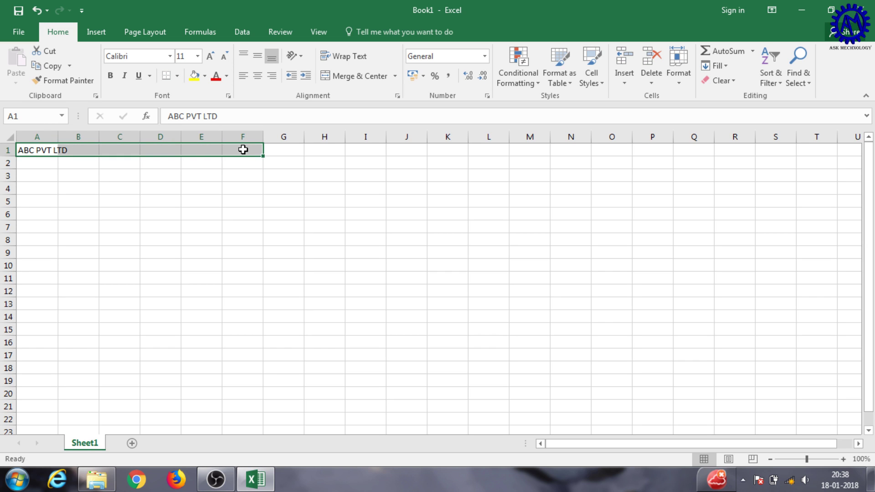
pyautogui.click(215, 194)
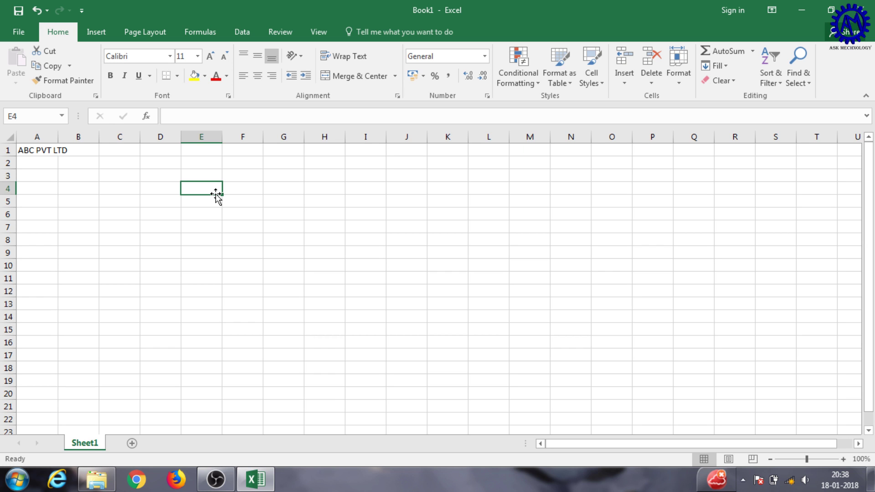
pyautogui.hotkey('ctrl', 'p')
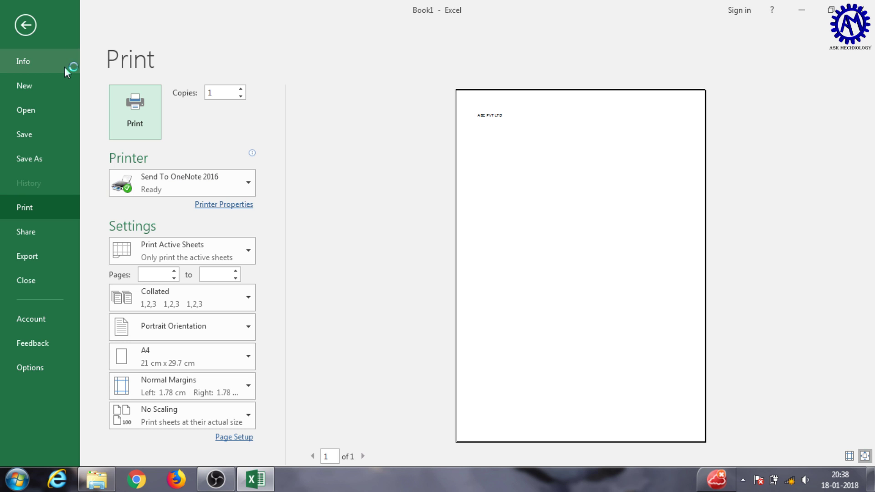
# - Return from print preview and scroll Sheet1 to see the page break after column I
pyautogui.click(30, 33)
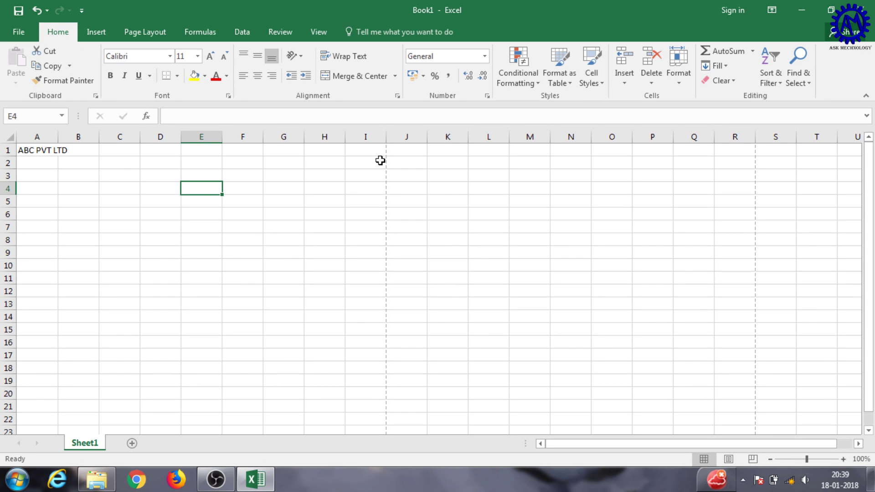
pyautogui.middleClick(361, 237)
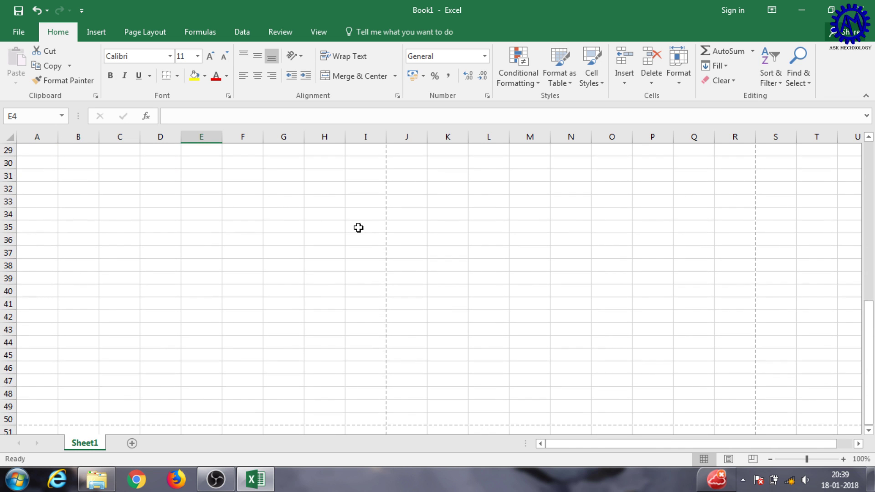
pyautogui.middleClick(358, 228)
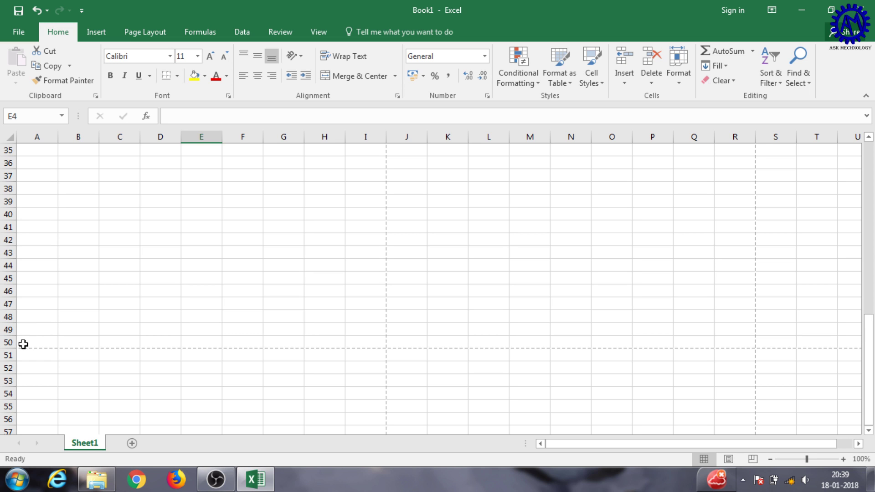
pyautogui.scroll(6, 187, 313)
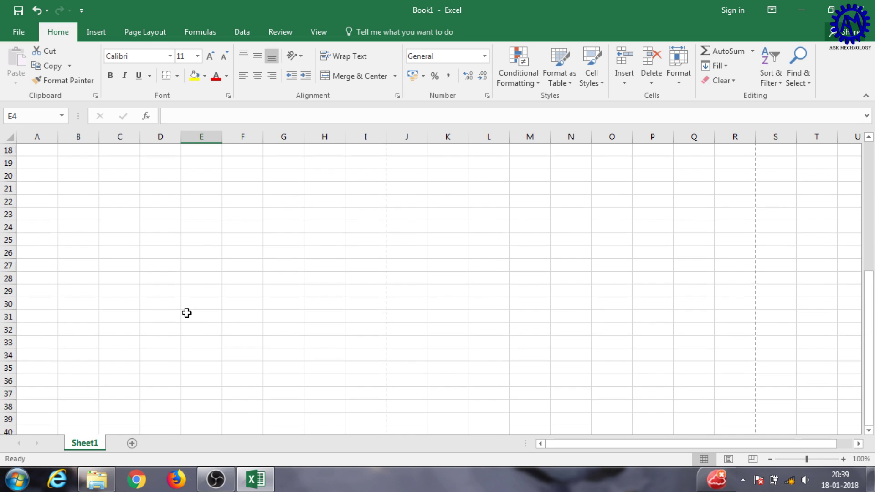
pyautogui.scroll(6, 187, 313)
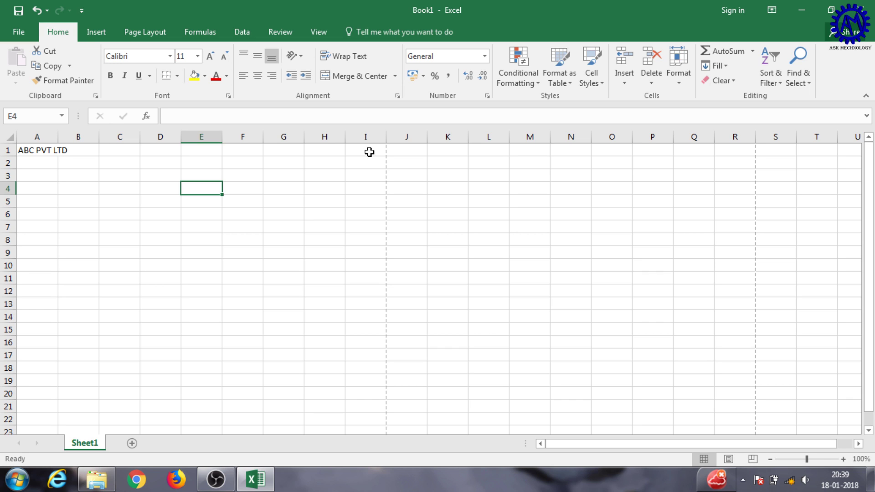
# - Adjust the width of column I slightly
pyautogui.click(369, 151)
pyautogui.moveTo(386, 137); pyautogui.dragTo(401, 136)
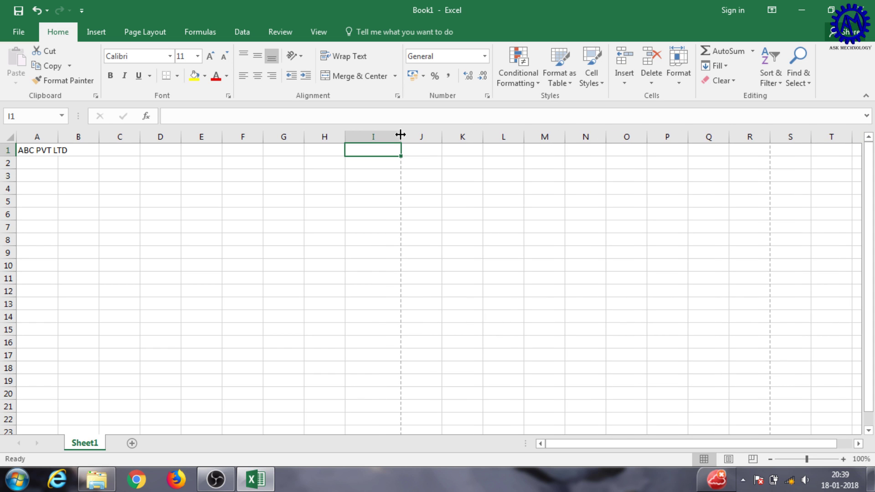
pyautogui.moveTo(400, 134); pyautogui.dragTo(391, 135)
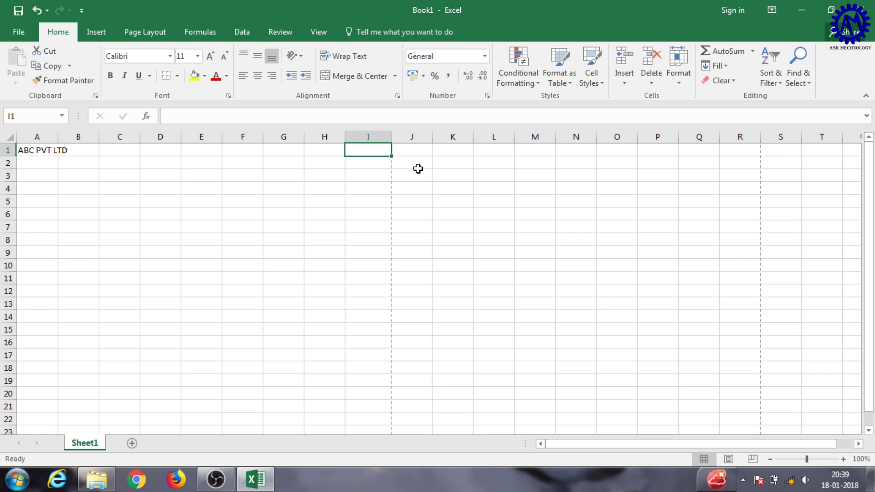
# - Merge and centre ABC PVT LTD across A1:I1 and make row 1 taller
pyautogui.click(27, 154)
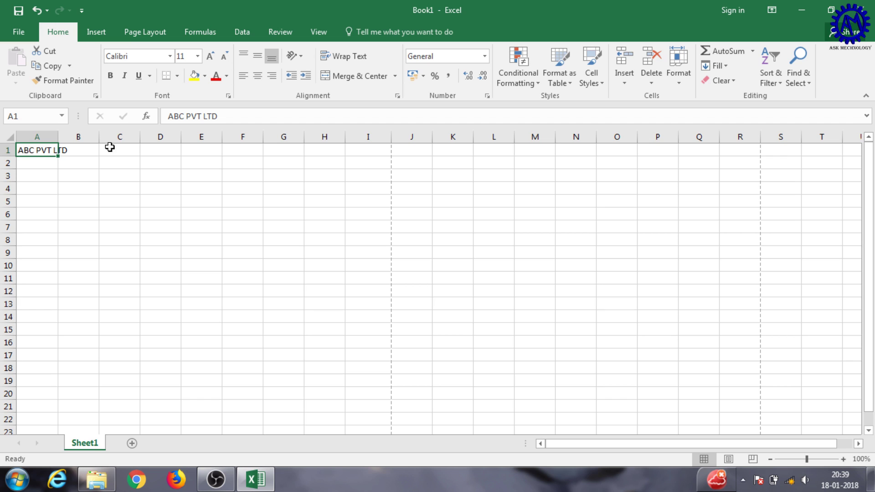
pyautogui.moveTo(23, 149); pyautogui.dragTo(360, 152)
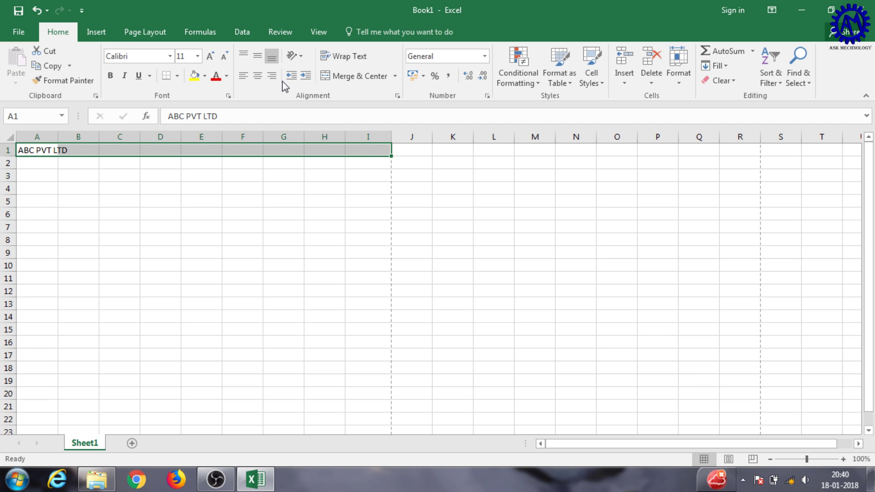
pyautogui.click(352, 79)
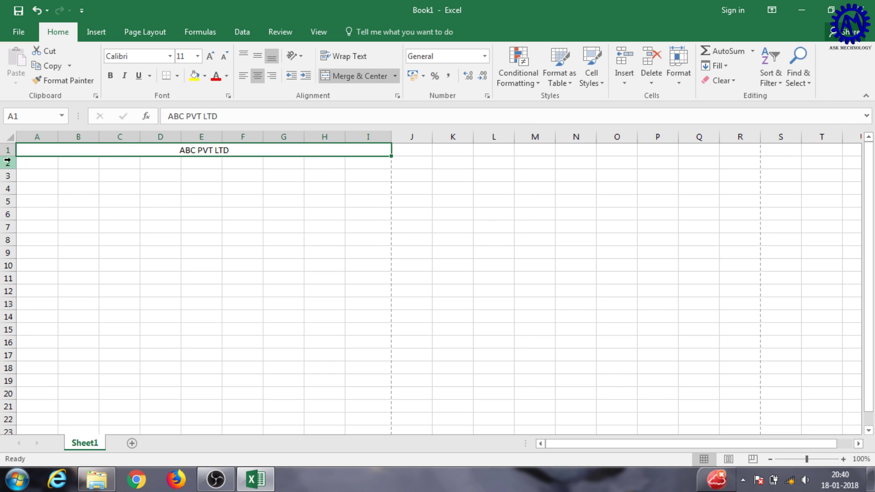
pyautogui.moveTo(11, 156); pyautogui.dragTo(11, 178)
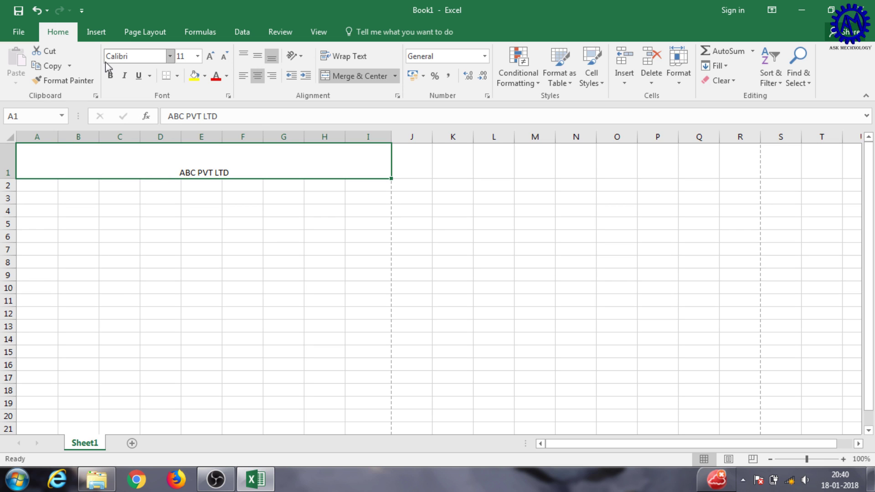
# - Set the ABC PVT LTD title's font size to 36
pyautogui.click(213, 56)
pyautogui.doubleClick(213, 55)
pyautogui.doubleClick(212, 55)
pyautogui.doubleClick(212, 56)
pyautogui.doubleClick(213, 56)
pyautogui.click(213, 56)
pyautogui.click(214, 55)
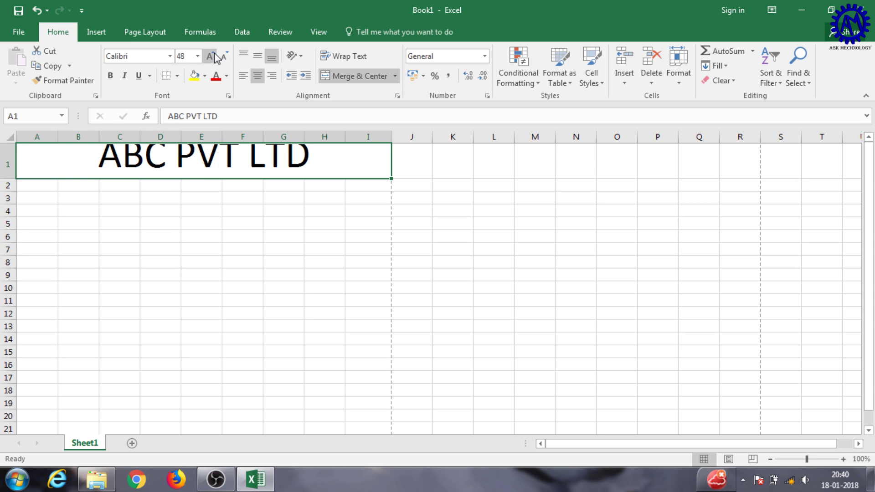
pyautogui.click(225, 56)
pyautogui.doubleClick(225, 56)
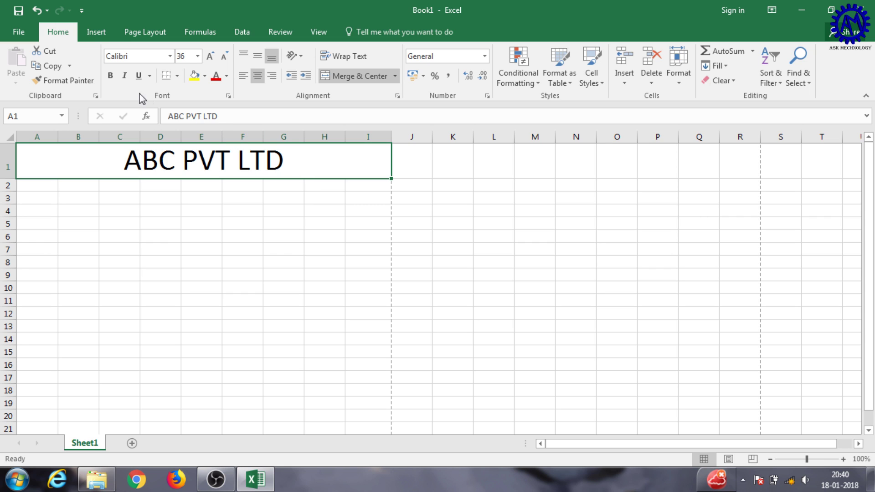
# - Make the title bold, leaving it without italic or underline
pyautogui.click(110, 76)
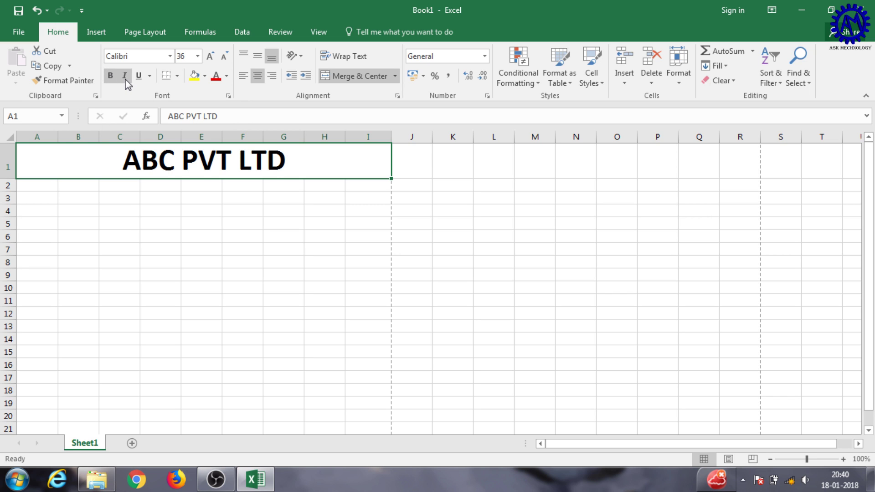
pyautogui.click(125, 79)
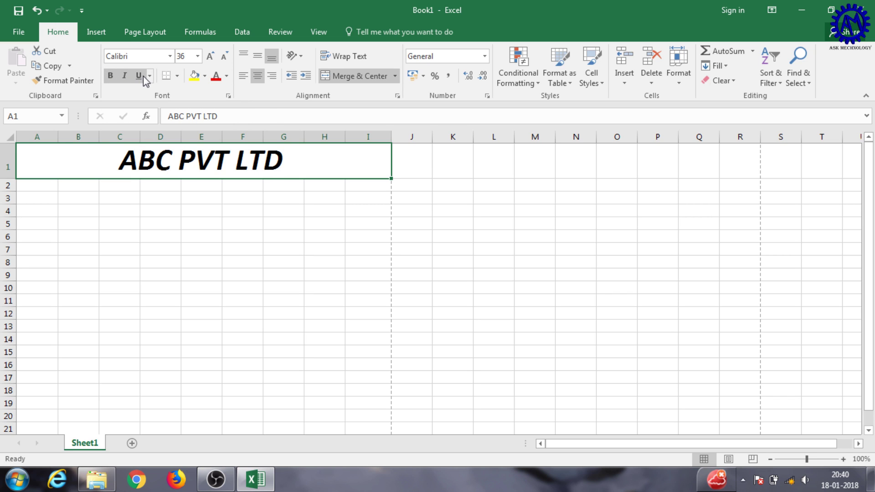
pyautogui.click(142, 76)
pyautogui.click(141, 75)
pyautogui.click(124, 78)
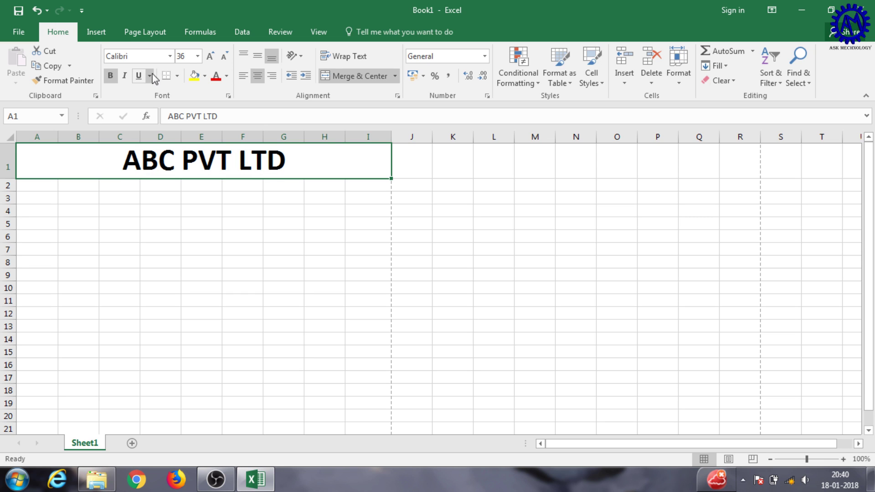
# - Apply the Algerian font to the merged title
pyautogui.click(170, 56)
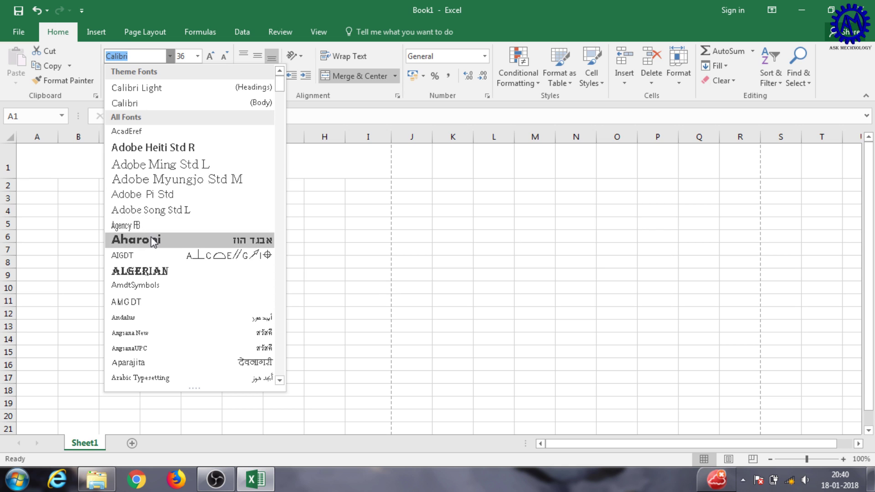
pyautogui.click(152, 271)
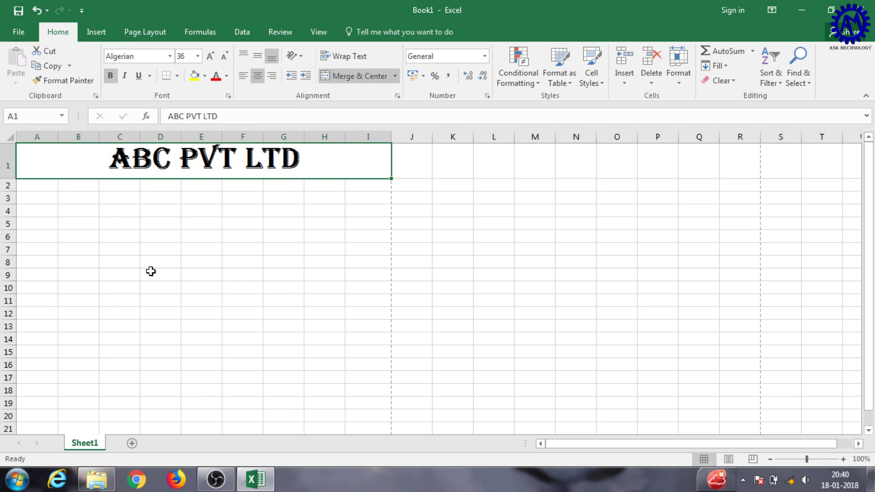
pyautogui.click(231, 235)
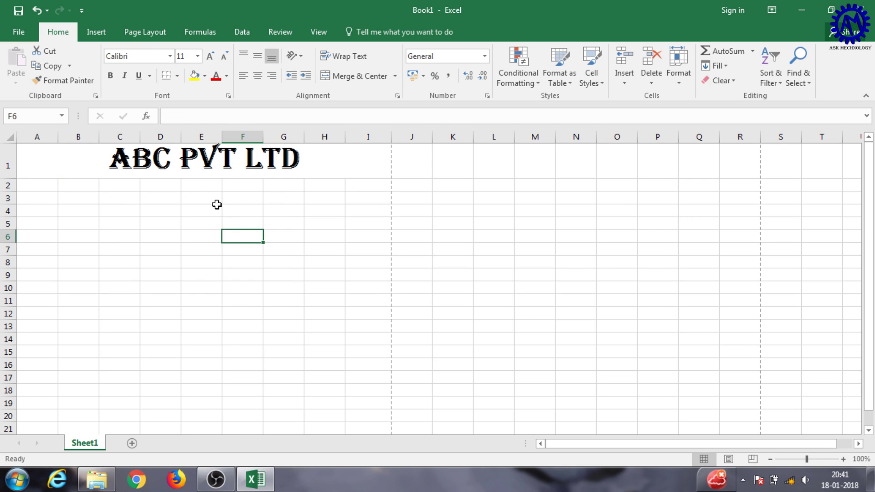
pyautogui.click(88, 160)
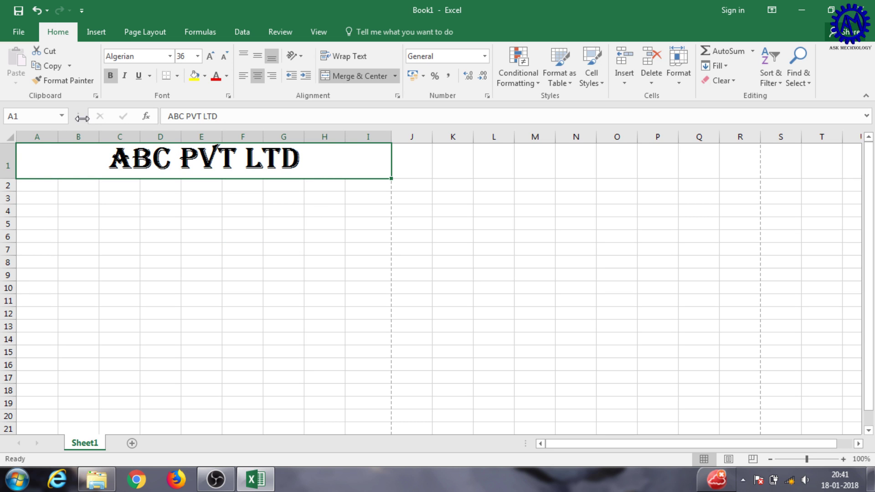
pyautogui.click(90, 32)
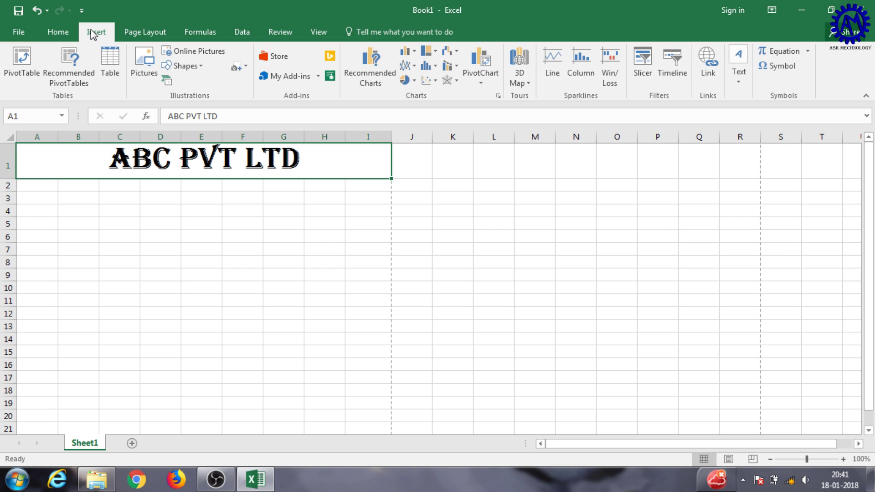
# - Insert the ASK Logo.png picture from the Desktop and nudge it slightly right
pyautogui.click(149, 78)
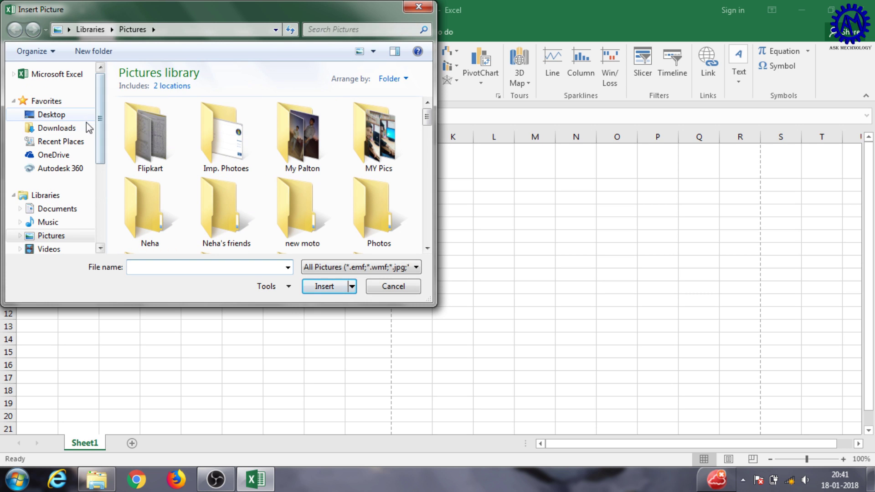
pyautogui.click(74, 115)
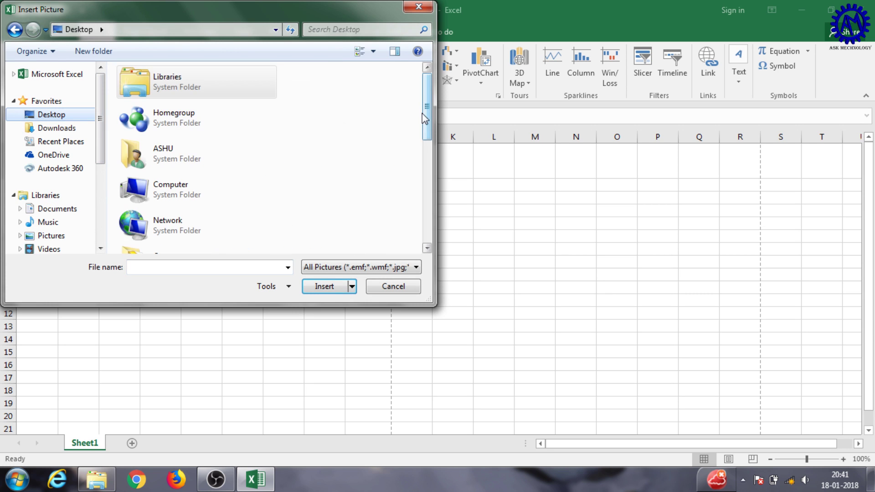
pyautogui.moveTo(426, 114); pyautogui.dragTo(433, 199)
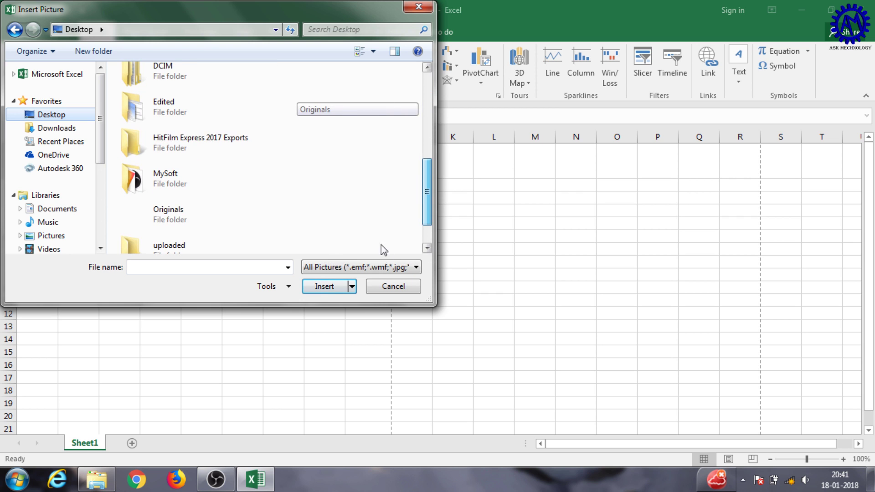
pyautogui.scroll(-1, 381, 245)
pyautogui.click(209, 231)
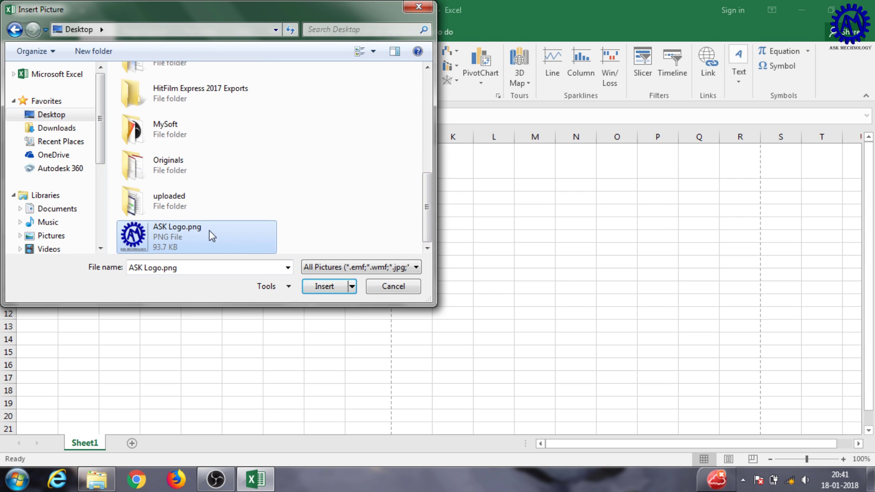
pyautogui.click(318, 285)
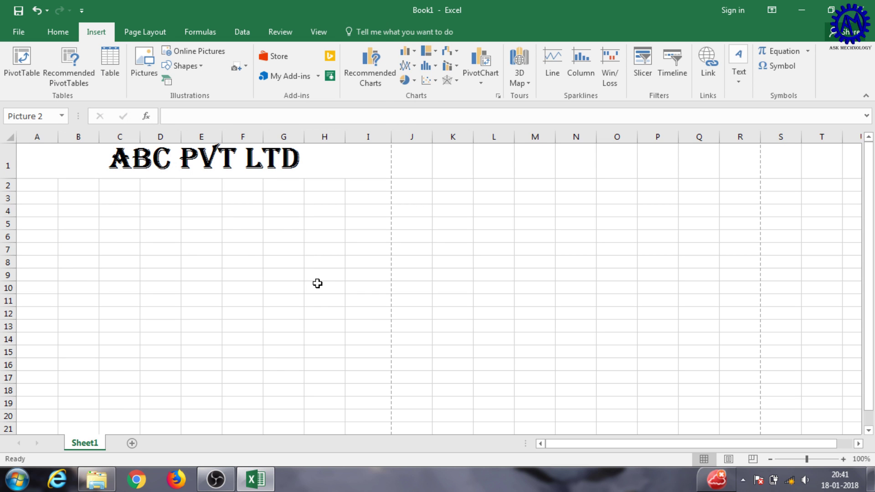
pyautogui.moveTo(219, 275); pyautogui.dragTo(241, 268)
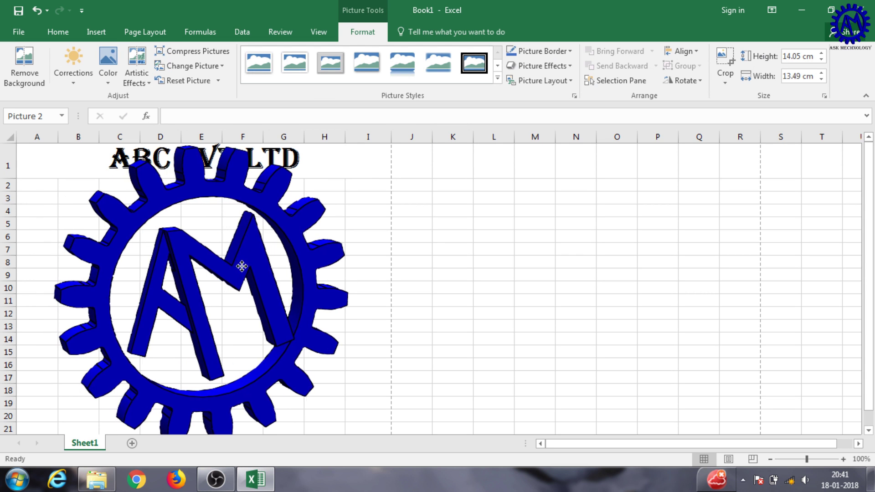
pyautogui.scroll(-1, 326, 333)
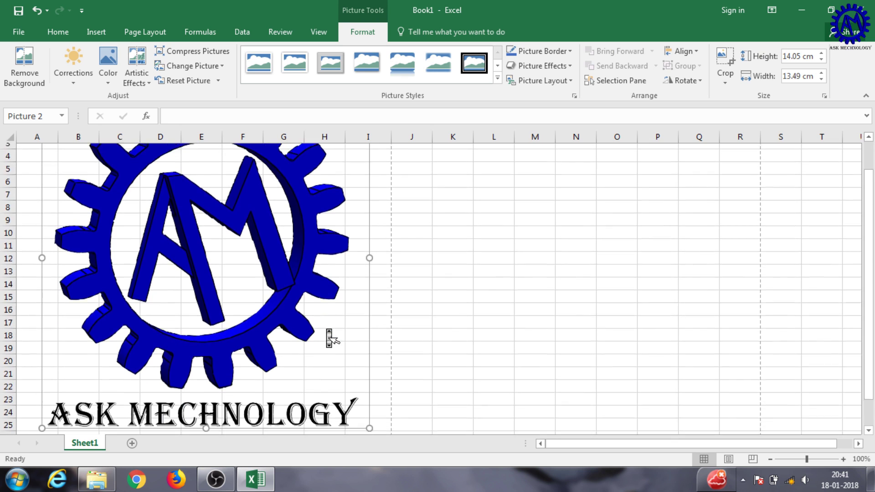
pyautogui.scroll(-1, 332, 337)
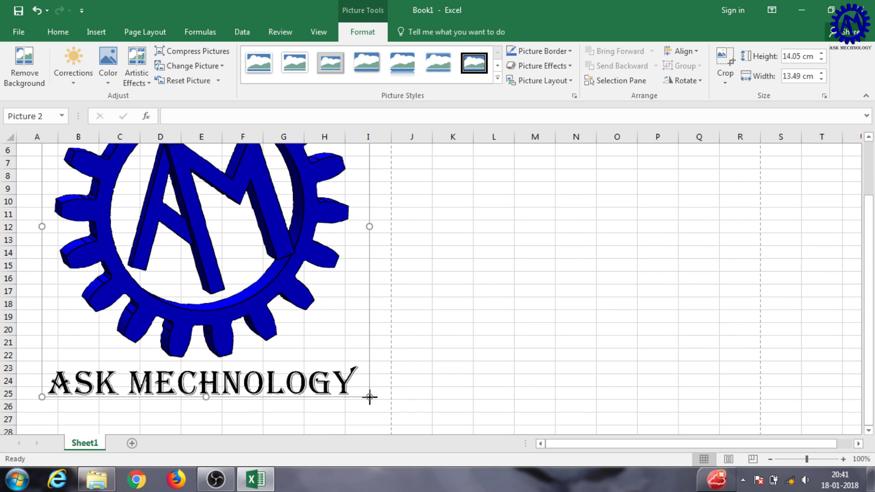
# - Shrink the logo to about 1.59 cm by 1.53 cm inside cell A1
pyautogui.moveTo(369, 397)
pyautogui.mouseDown()
pyautogui.moveTo(206, 247)
pyautogui.moveTo(207, 229)
pyautogui.mouseUp()
pyautogui.scroll(2, 189, 270)
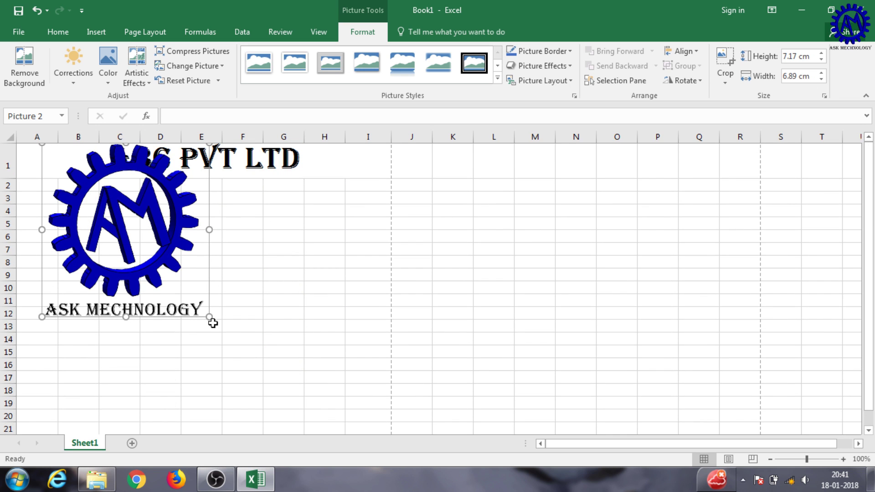
pyautogui.moveTo(212, 325); pyautogui.dragTo(120, 234)
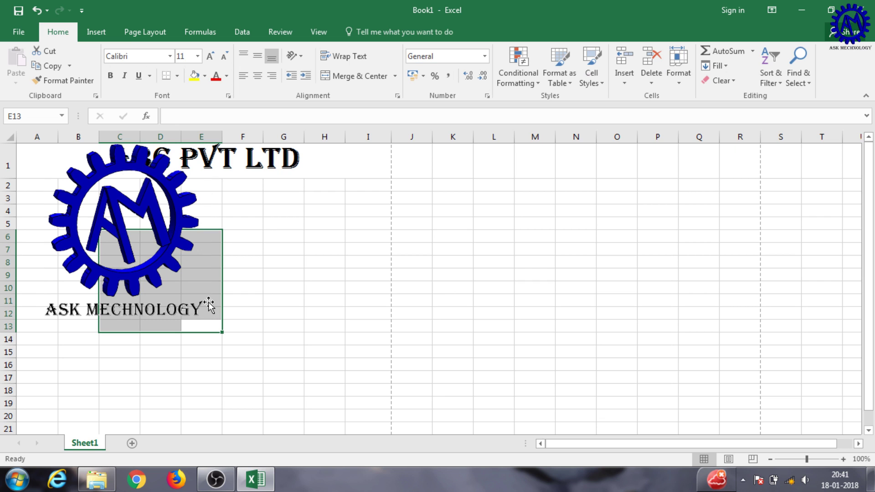
pyautogui.click(73, 216)
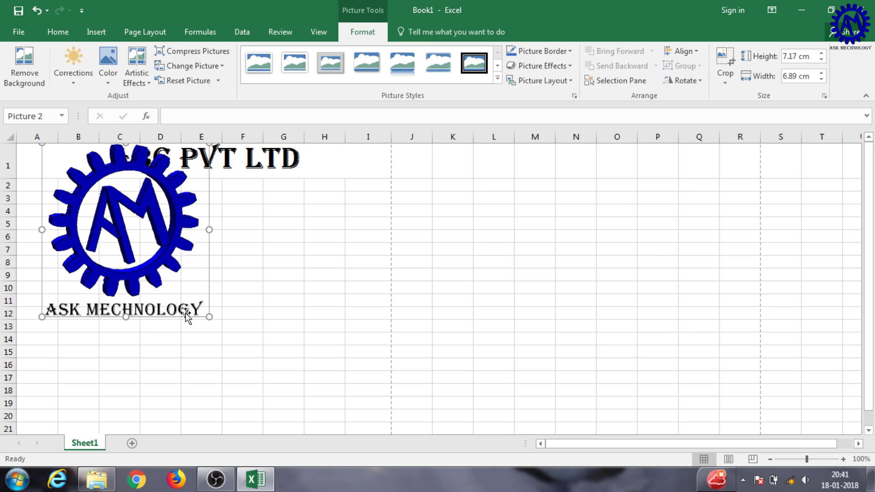
pyautogui.moveTo(207, 316)
pyautogui.mouseDown()
pyautogui.moveTo(88, 207)
pyautogui.moveTo(80, 181)
pyautogui.moveTo(52, 161)
pyautogui.mouseUp()
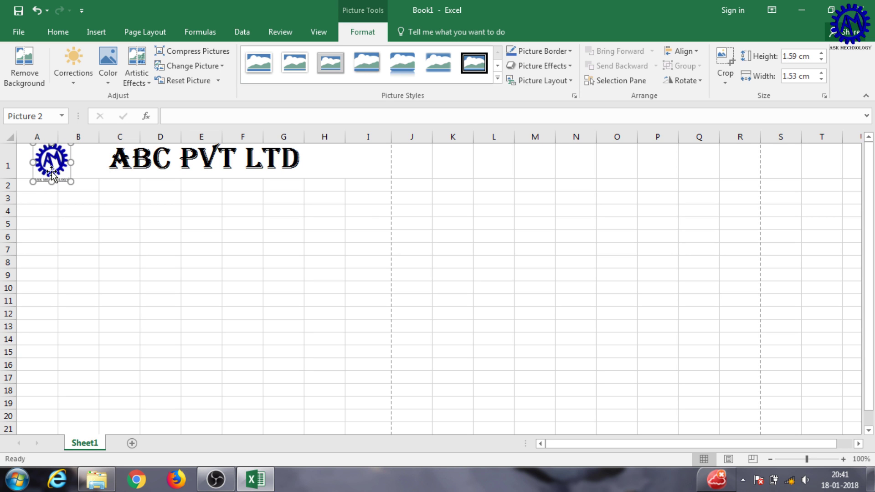
# - Make row 1 taller so the logo fits
pyautogui.moveTo(13, 179); pyautogui.dragTo(13, 185)
pyautogui.click(86, 212)
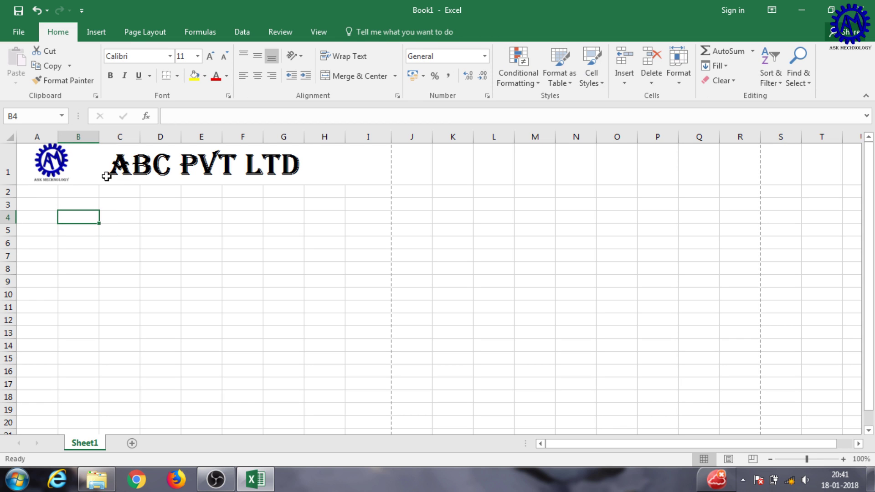
pyautogui.click(227, 202)
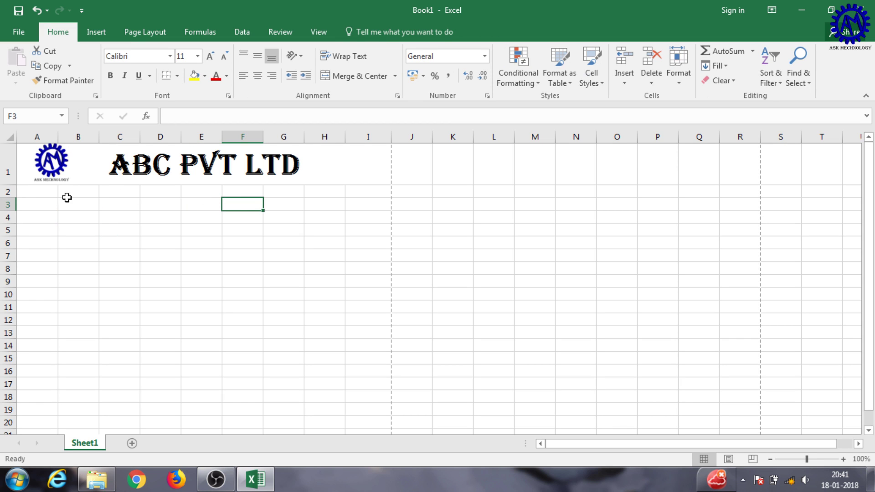
# - Enter headers Sr. No., Name, ID No., Address and Dept. in A2:E2
pyautogui.click(47, 195)
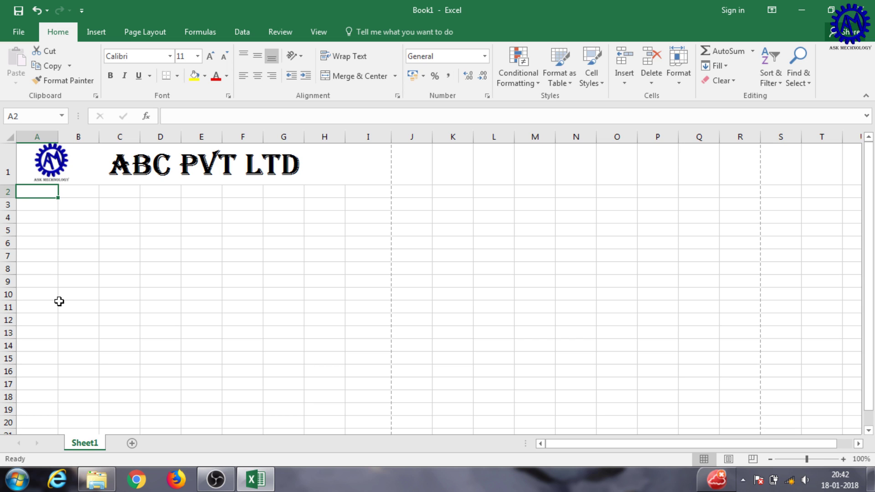
pyautogui.write('Sr')
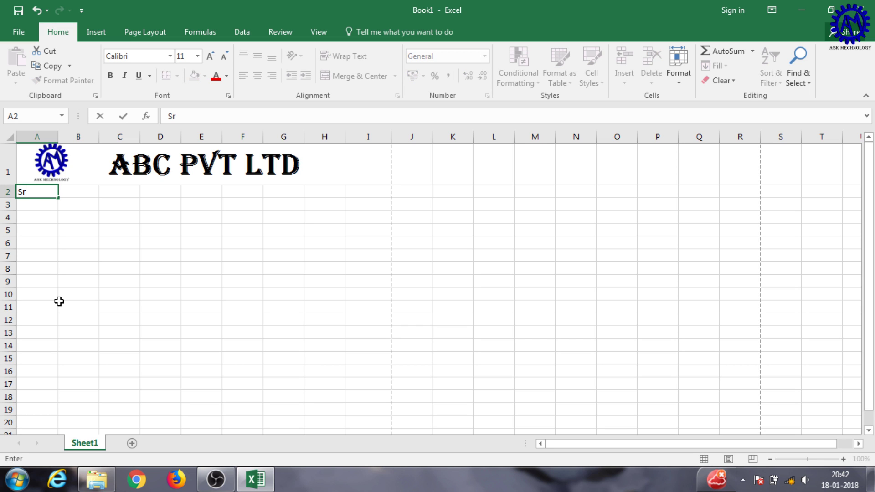
pyautogui.write('. No.')
pyautogui.click(71, 197)
pyautogui.write('Nam')
pyautogui.click(118, 194)
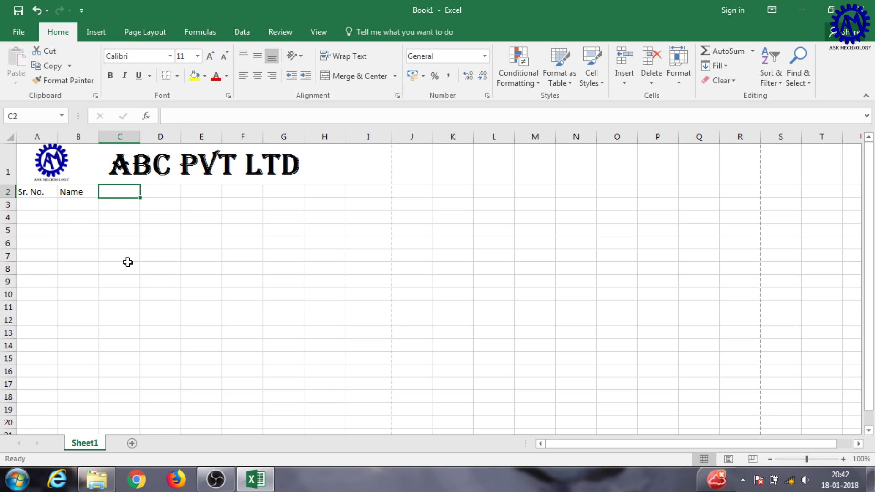
pyautogui.write('ID No.')
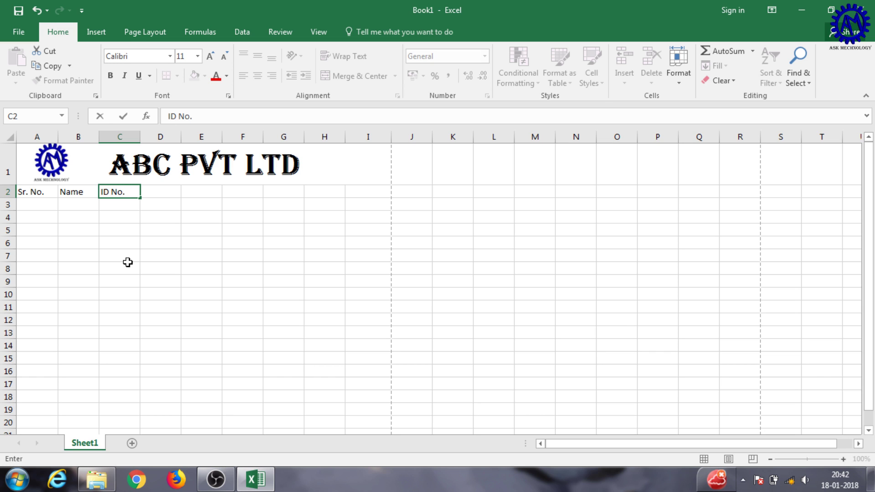
pyautogui.click(176, 193)
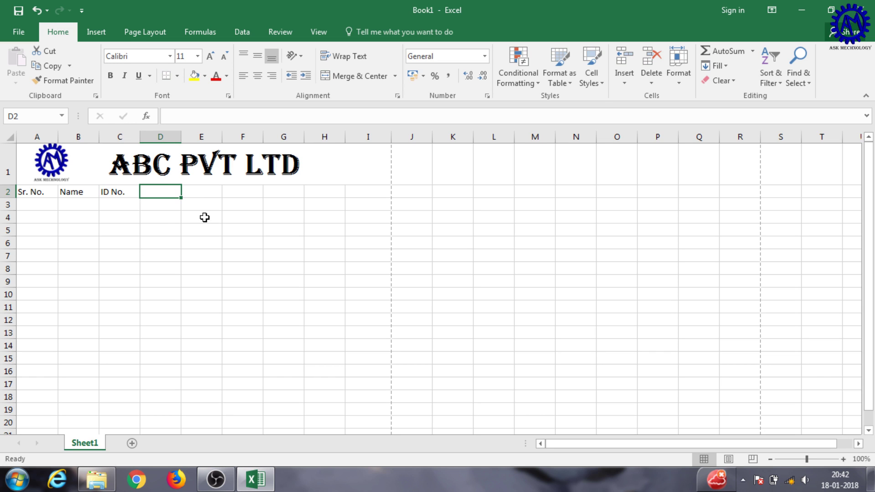
pyautogui.write('Address')
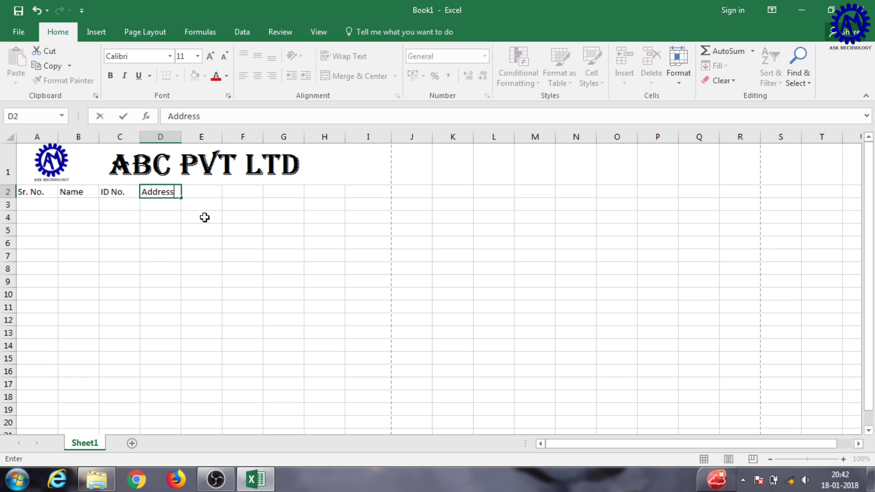
pyautogui.click(211, 193)
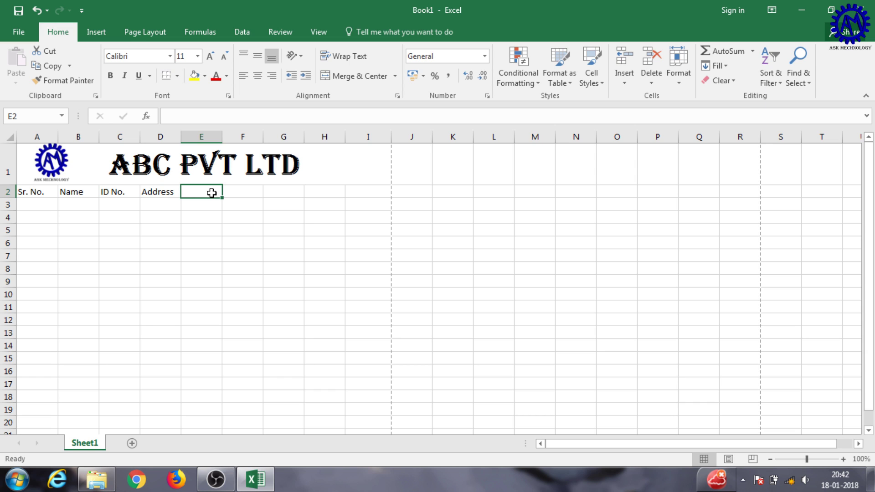
pyautogui.write('Dept')
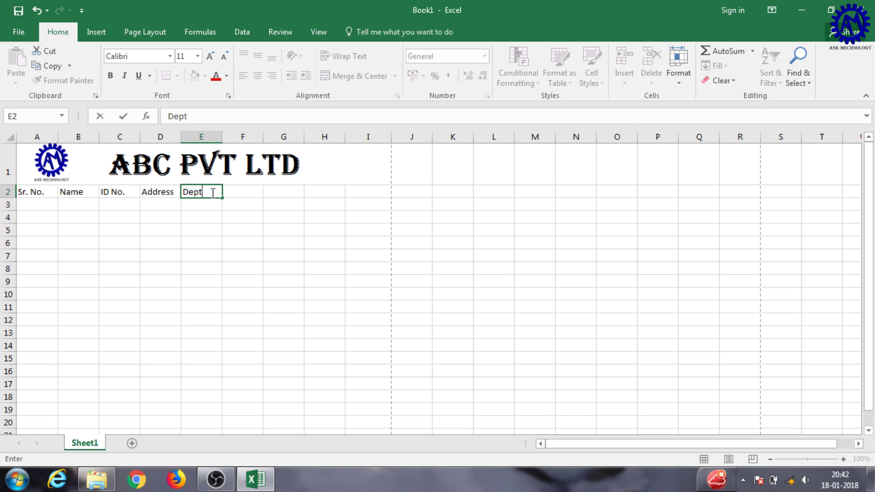
pyautogui.write('.')
pyautogui.click(246, 192)
# - Put placeholder a in F2 and G2, and remarks in I2
pyautogui.write('a')
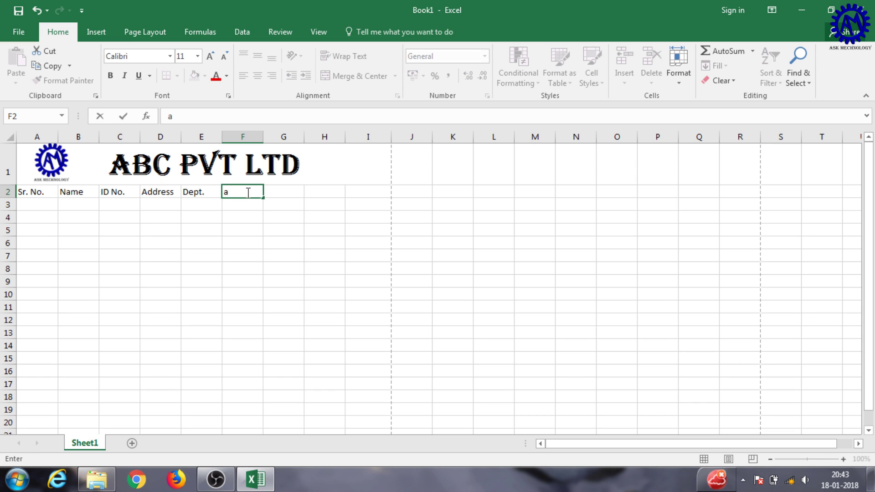
pyautogui.click(288, 192)
pyautogui.write('a')
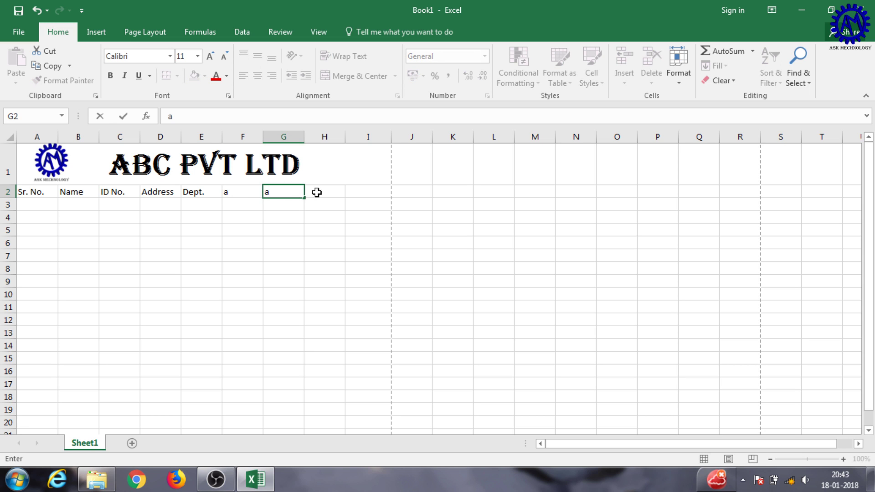
pyautogui.click(330, 192)
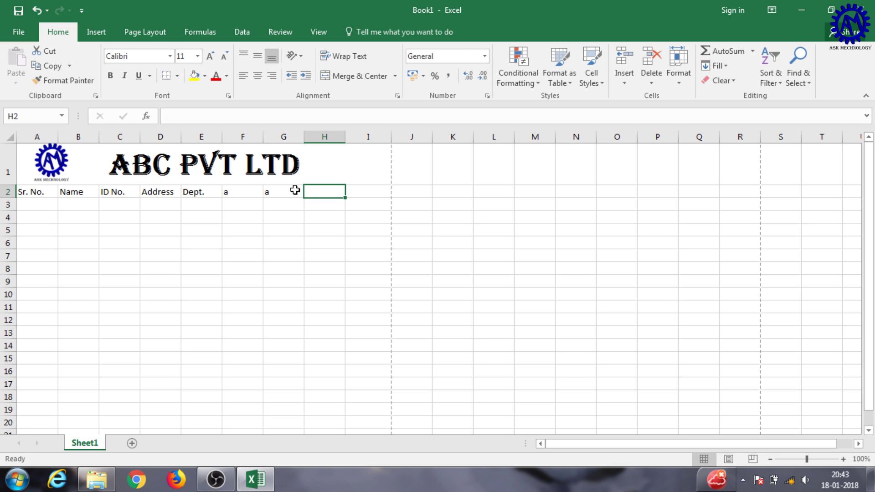
pyautogui.click(359, 193)
pyautogui.write('remarks')
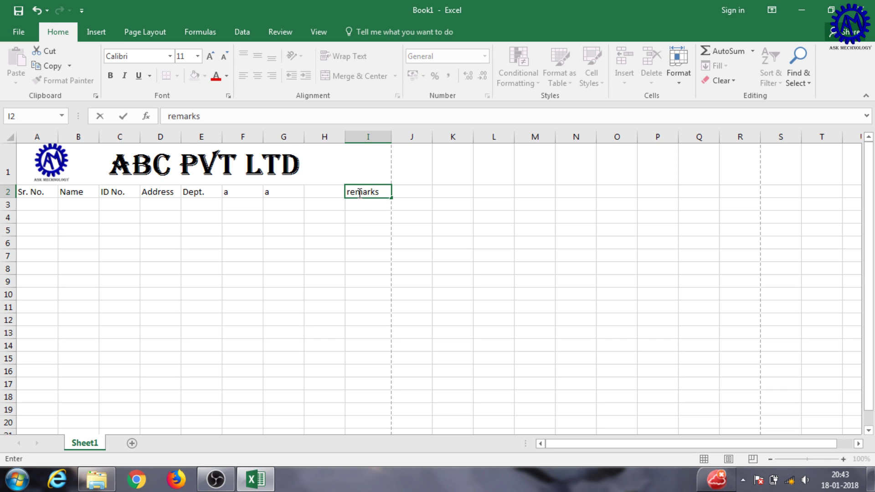
pyautogui.click(352, 202)
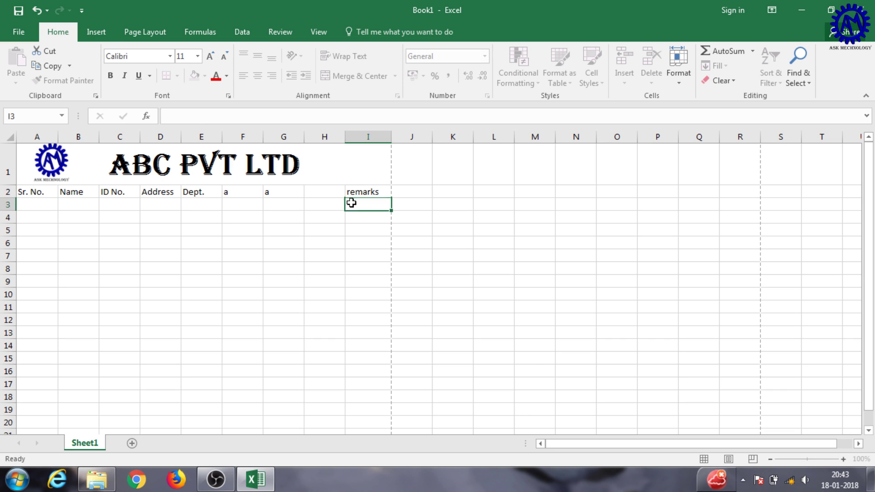
pyautogui.click(328, 195)
# - Merge H2:I2 and centre the remarks heading horizontally and vertically
pyautogui.moveTo(329, 194); pyautogui.dragTo(352, 192)
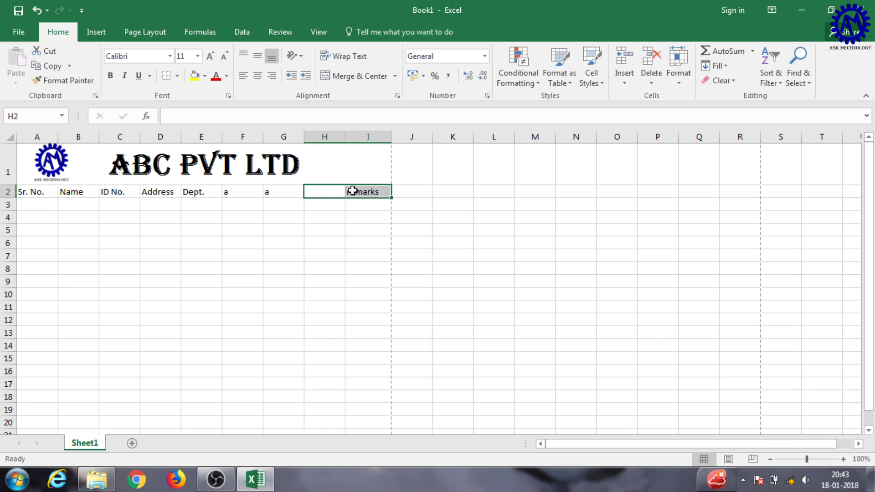
pyautogui.click(363, 82)
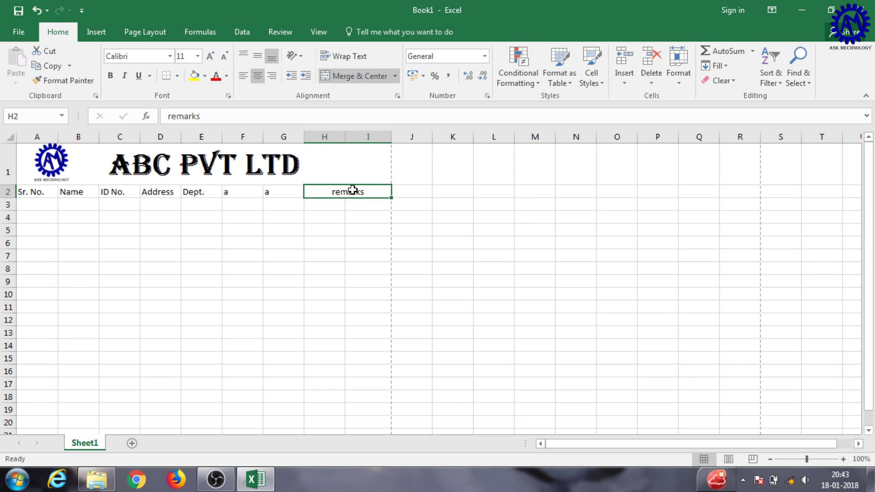
pyautogui.click(246, 75)
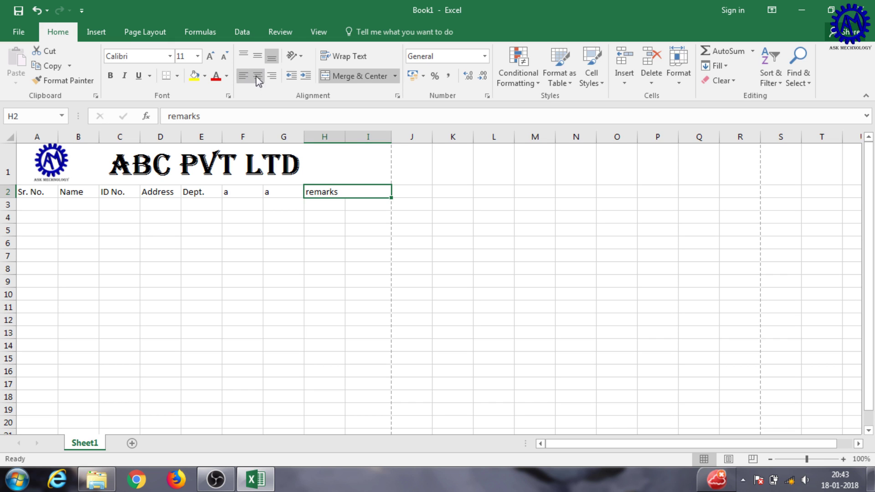
pyautogui.click(272, 79)
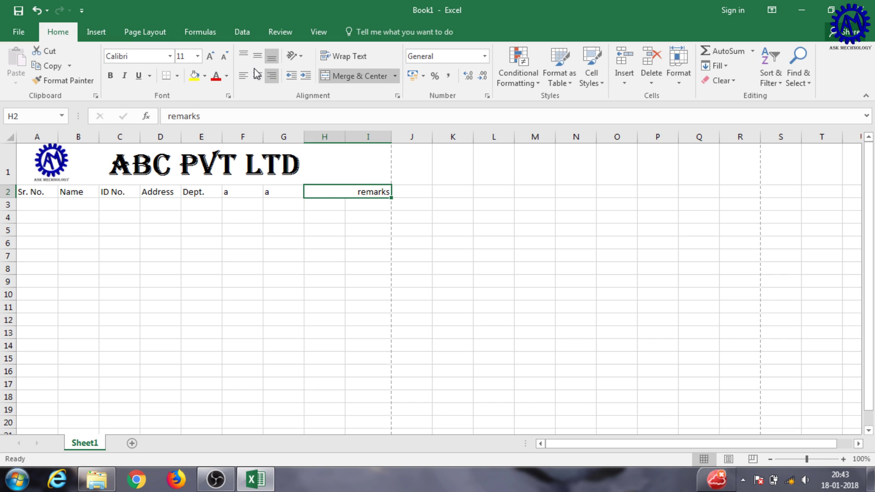
pyautogui.click(257, 55)
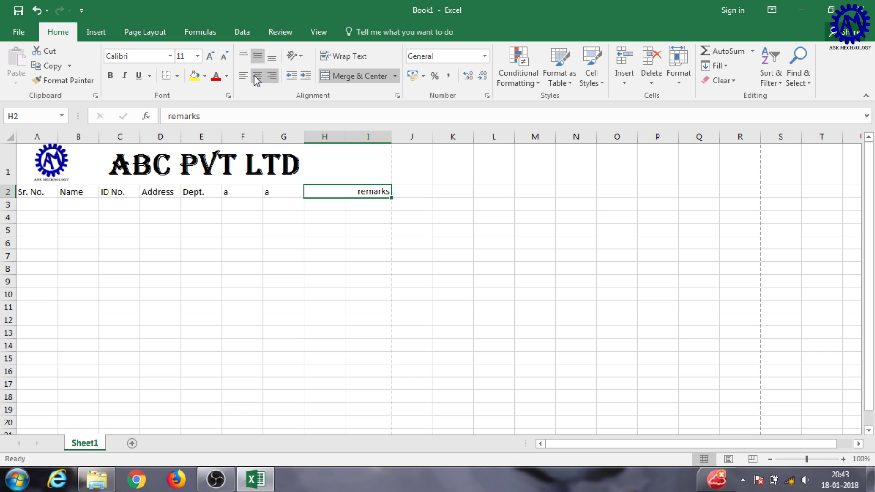
pyautogui.click(256, 76)
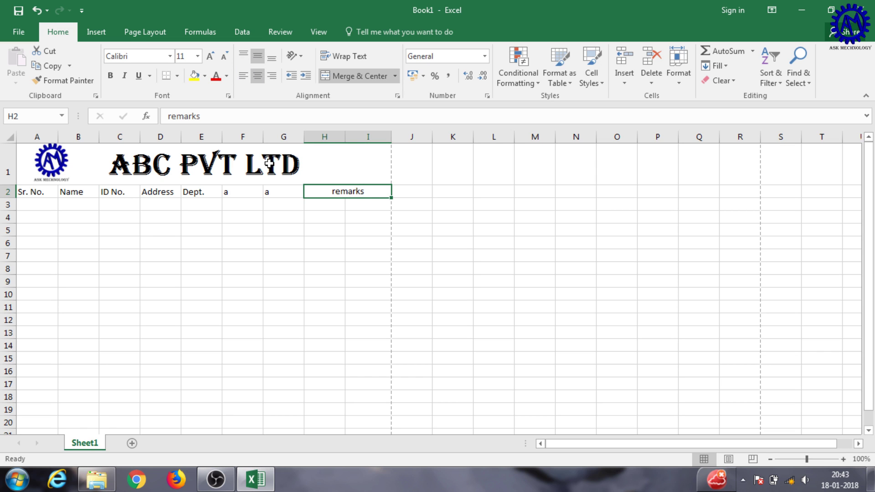
# - Centre the text across the whole A2:I2 header row
pyautogui.moveTo(313, 190)
pyautogui.mouseDown()
pyautogui.moveTo(82, 209)
pyautogui.moveTo(34, 191)
pyautogui.mouseUp()
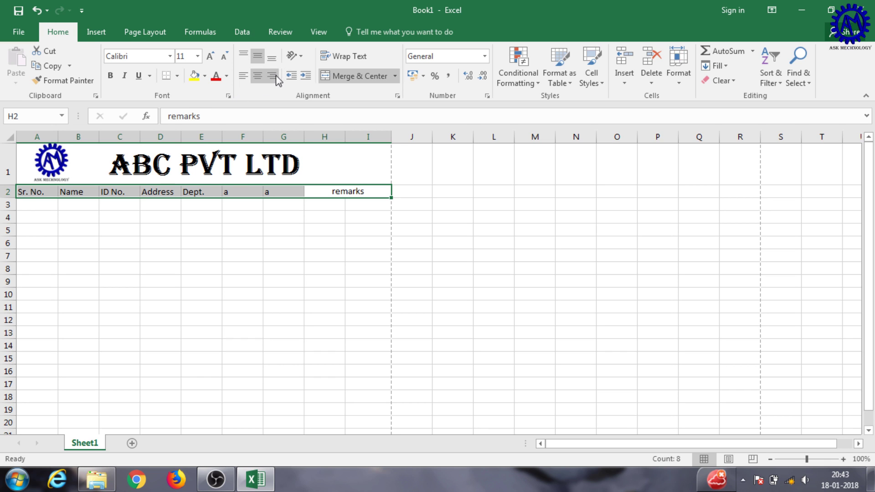
pyautogui.click(258, 78)
pyautogui.click(258, 78)
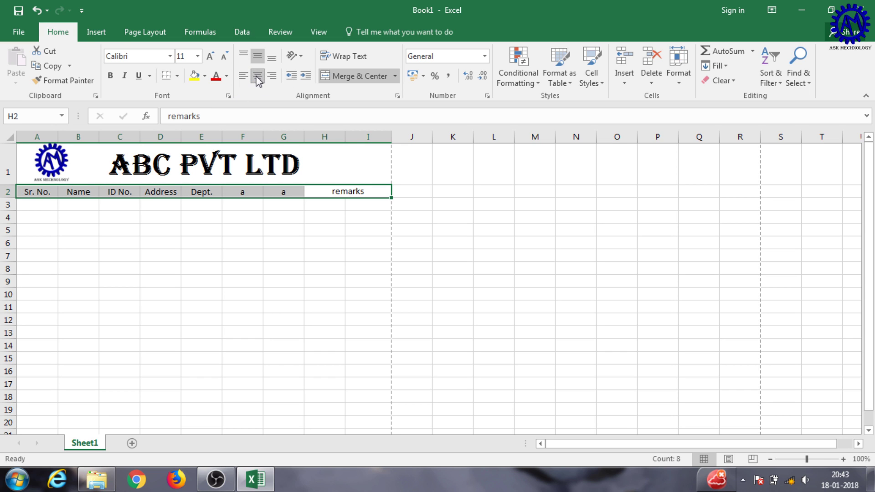
pyautogui.click(258, 57)
pyautogui.click(212, 277)
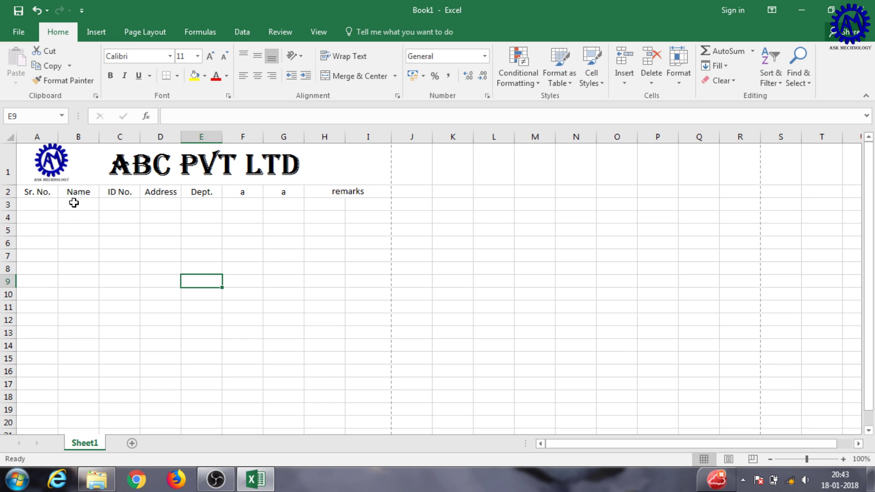
# - Make the header row bold and enlarge it to size 14
pyautogui.moveTo(46, 192); pyautogui.dragTo(348, 191)
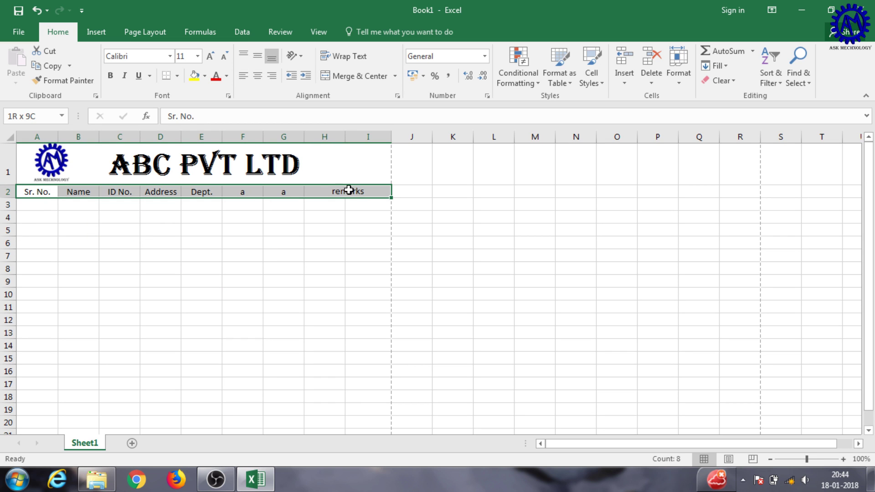
pyautogui.hotkey('ctrl', 'b')
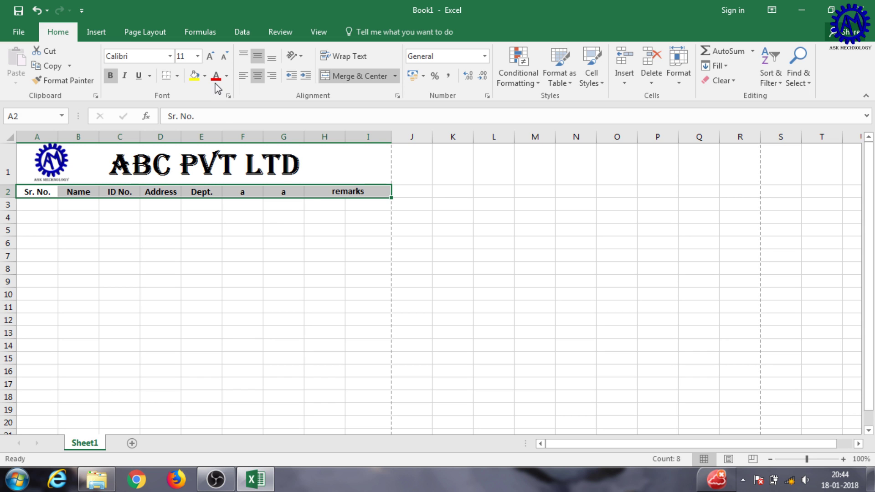
pyautogui.click(211, 57)
pyautogui.click(211, 57)
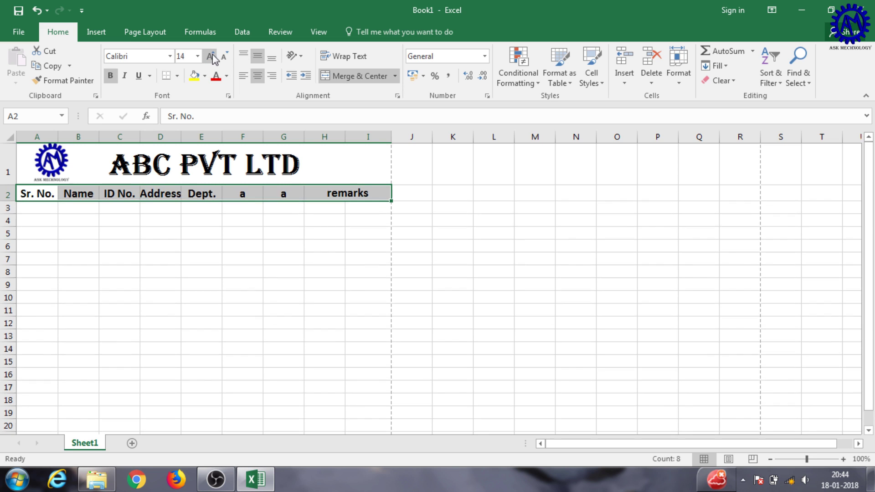
pyautogui.click(246, 254)
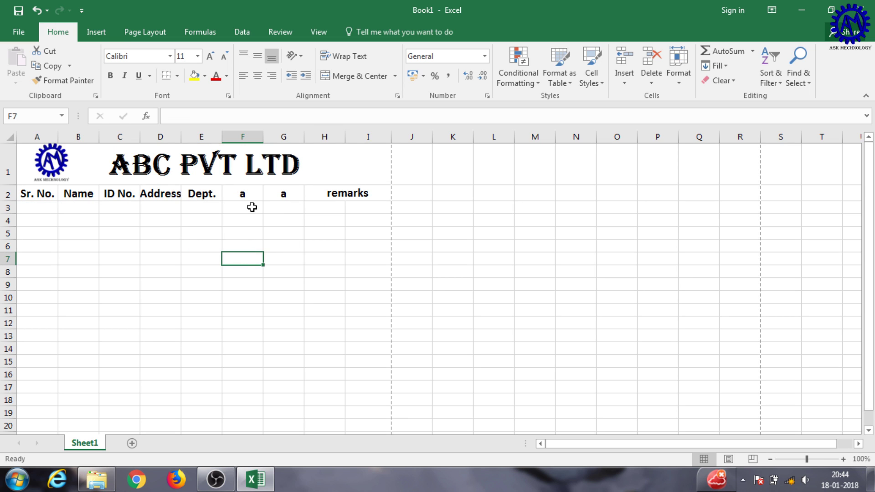
pyautogui.click(252, 192)
# - Clear the placeholder in F2 and enter the heading 'Dept.' in G2
pyautogui.press('Delete')
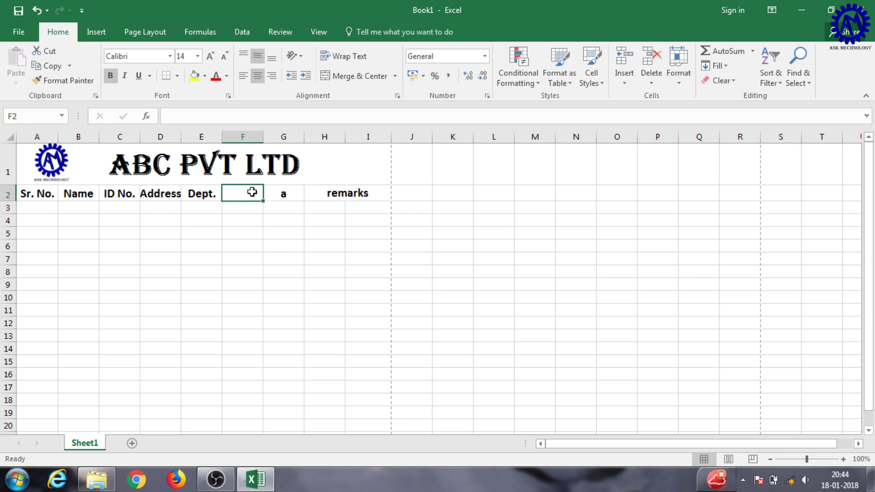
pyautogui.click(281, 192)
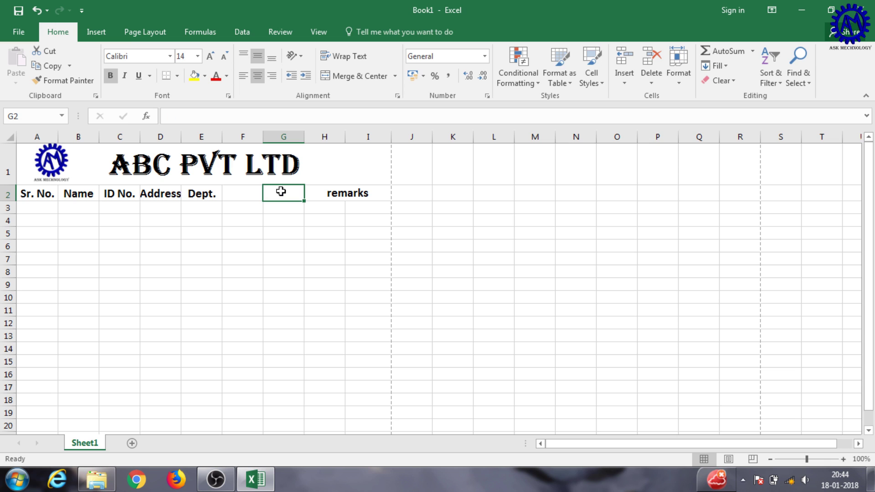
pyautogui.write('D')
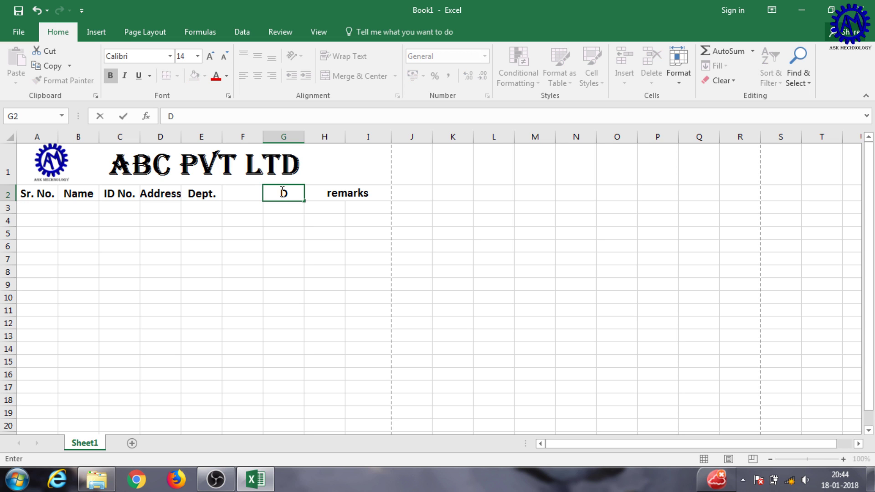
pyautogui.write('ept')
pyautogui.write('.')
pyautogui.press('Return')
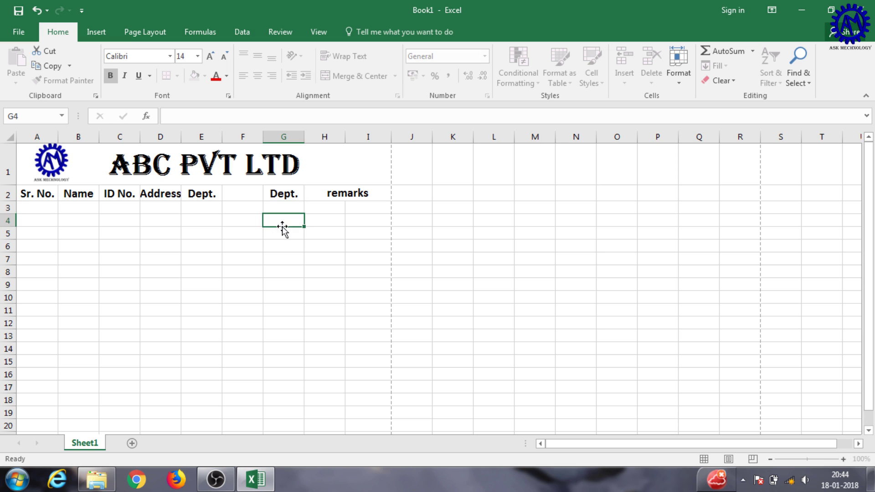
# - Move the Address heading from D2 to F2 and delete the leftover Dept. from E2
pyautogui.click(205, 194)
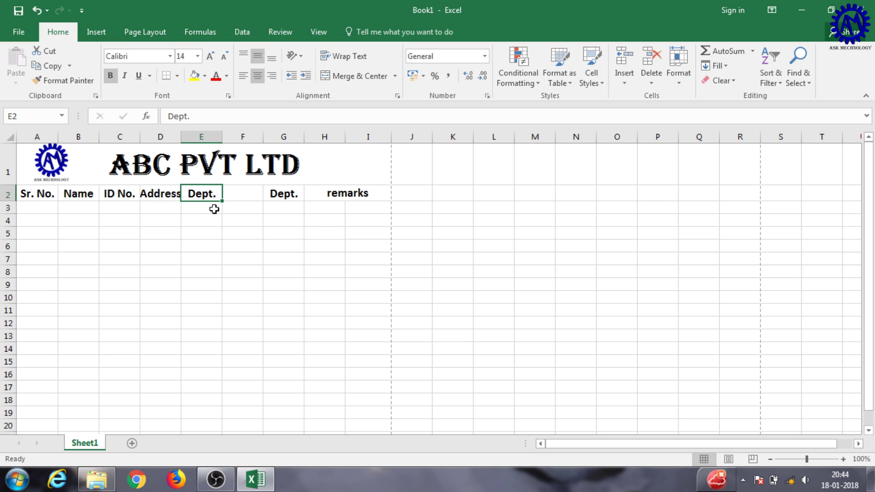
pyautogui.click(174, 195)
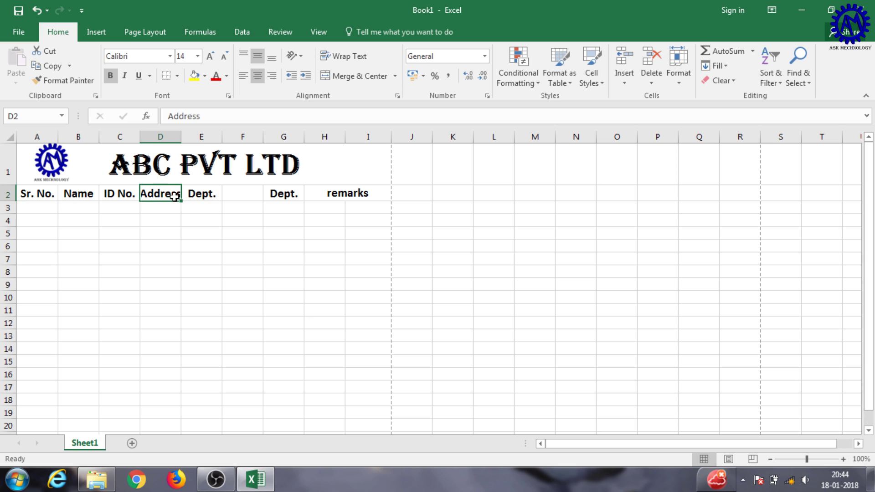
pyautogui.hotkey('ctrl', 'c')
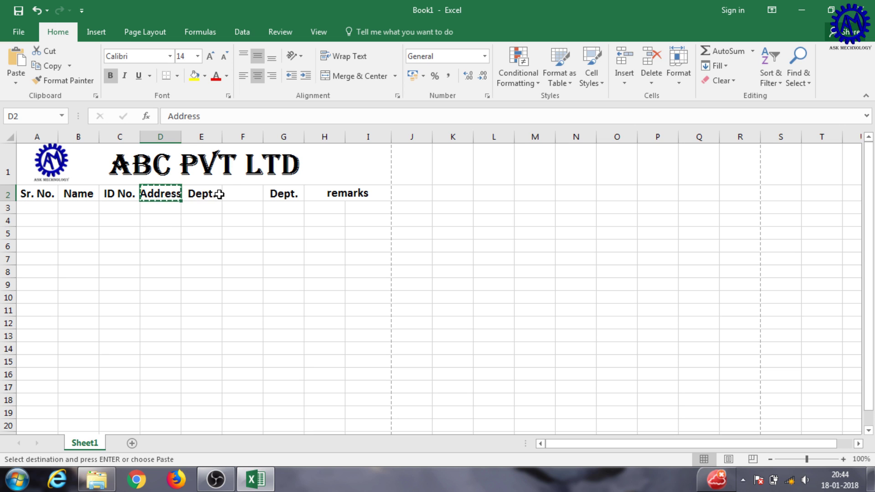
pyautogui.click(230, 190)
pyautogui.hotkey('ctrl', 'v')
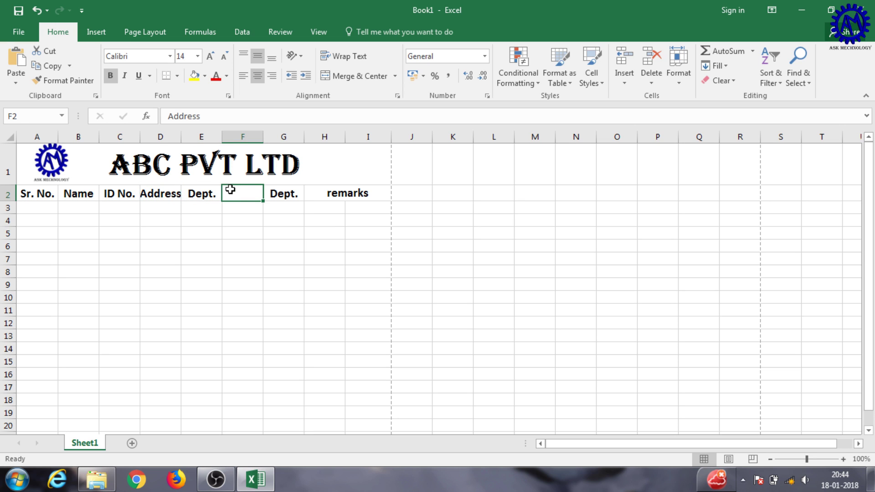
pyautogui.click(236, 247)
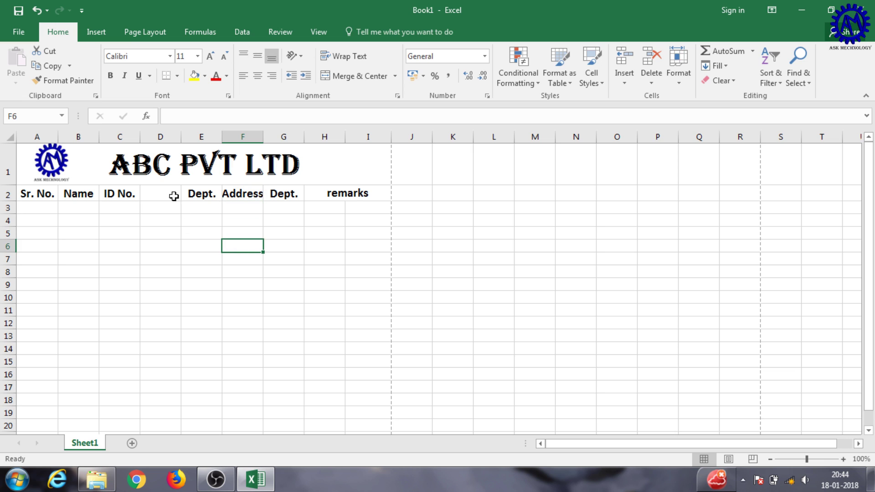
pyautogui.click(196, 194)
pyautogui.press('Delete')
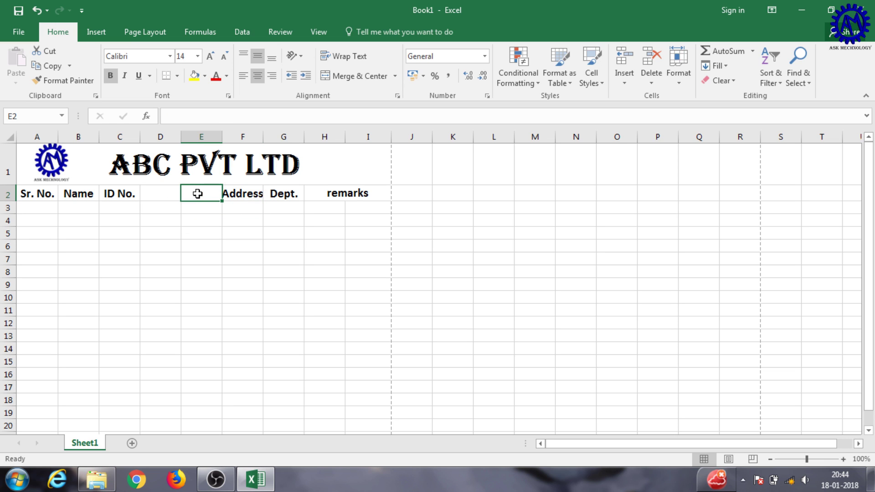
pyautogui.moveTo(160, 193); pyautogui.dragTo(195, 198)
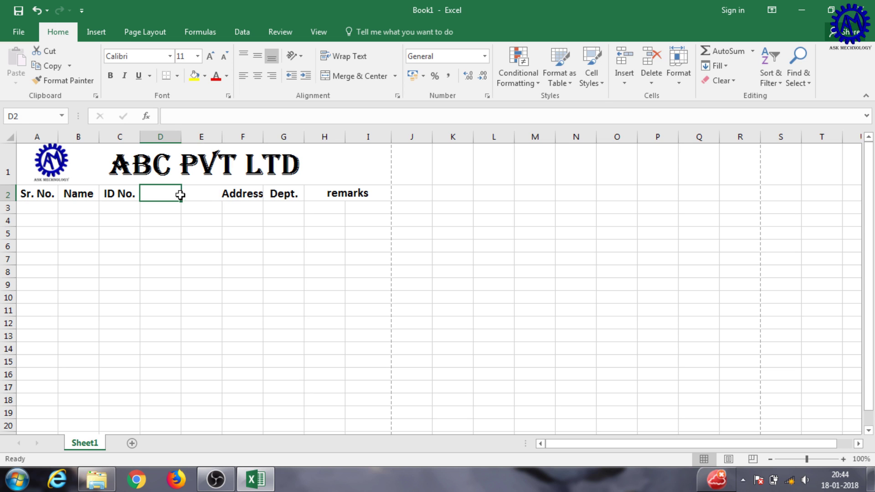
# - Merge and centre the Address heading across D2:F2
pyautogui.moveTo(194, 198); pyautogui.dragTo(236, 196)
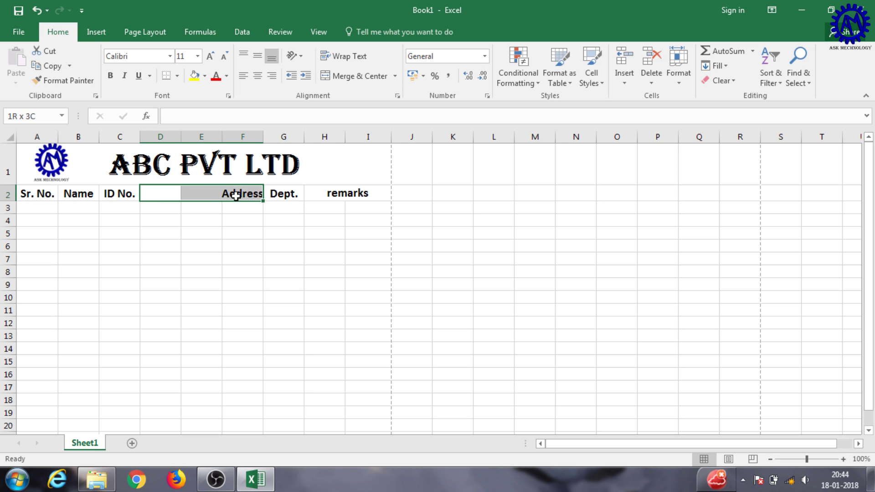
pyautogui.click(347, 78)
pyautogui.click(199, 236)
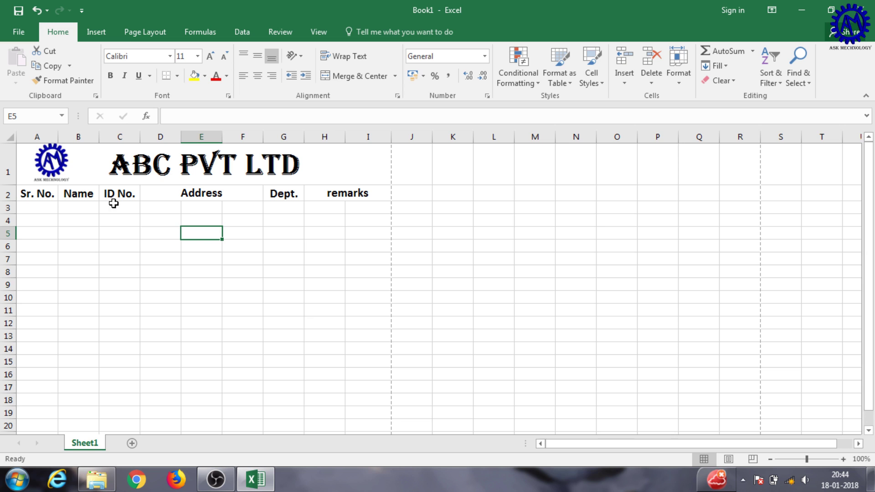
# - Widen the Name column and narrow the Sr. No. column
pyautogui.moveTo(98, 137); pyautogui.dragTo(123, 138)
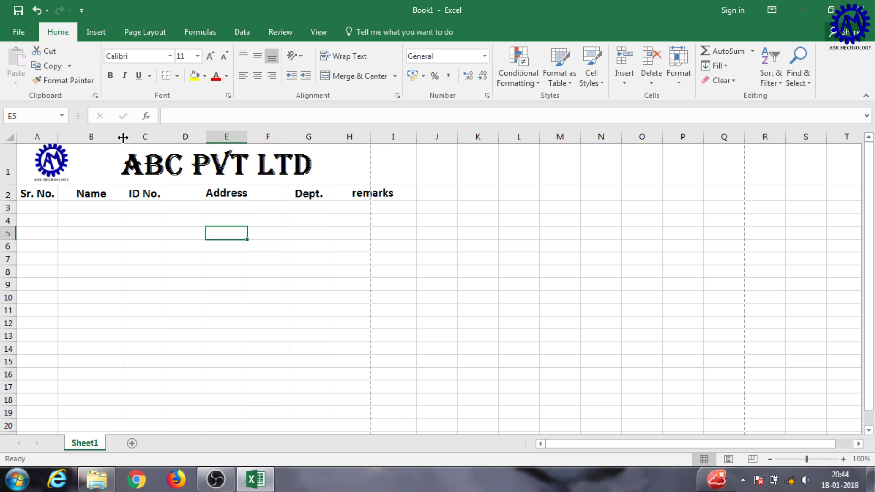
pyautogui.click(352, 196)
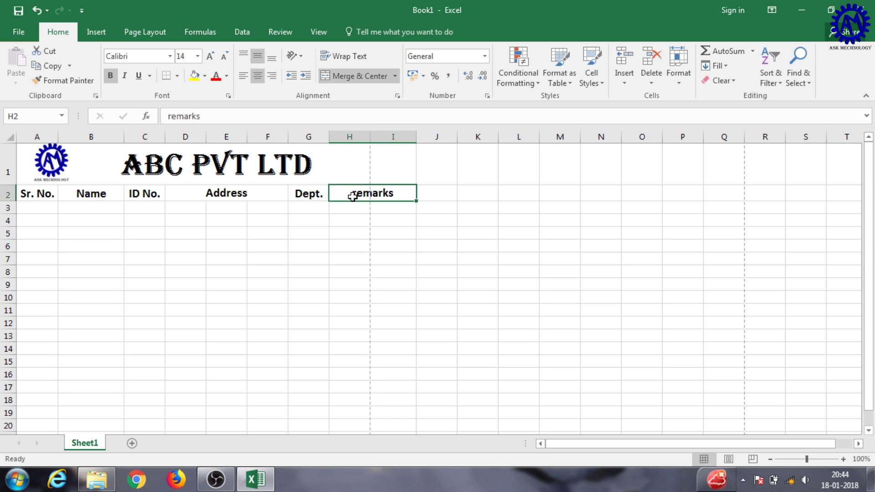
pyautogui.click(423, 224)
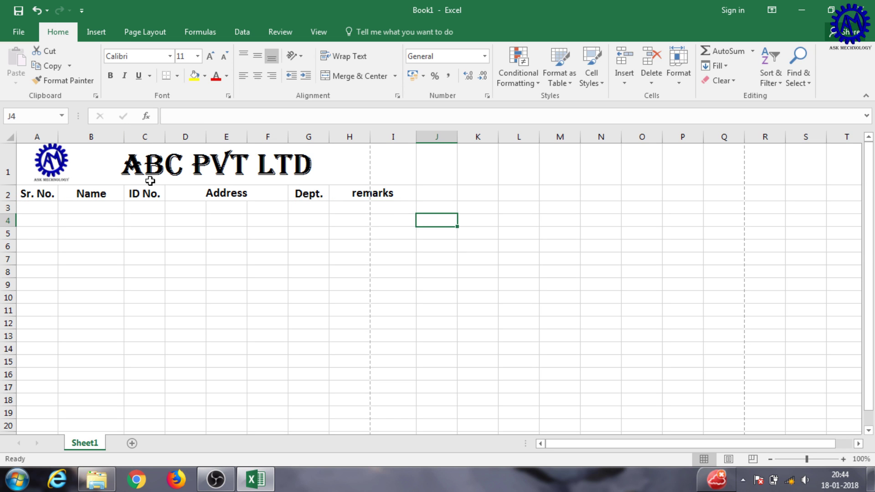
pyautogui.moveTo(58, 138); pyautogui.dragTo(50, 139)
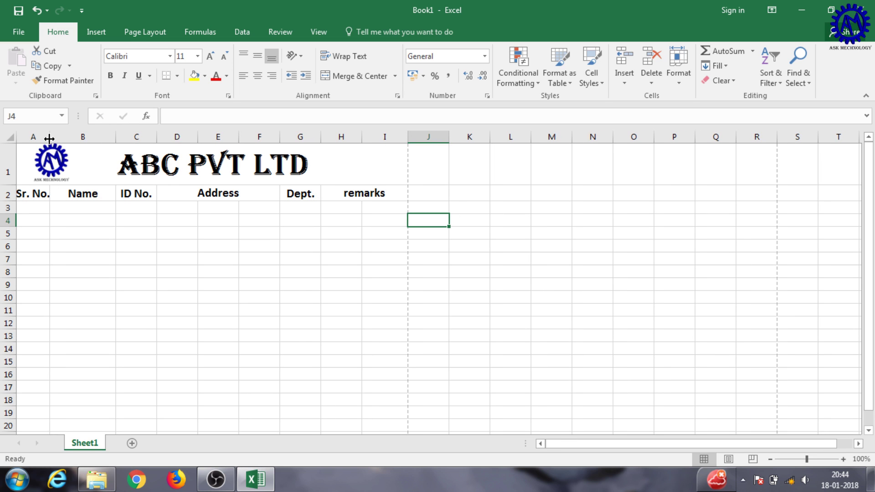
pyautogui.click(114, 296)
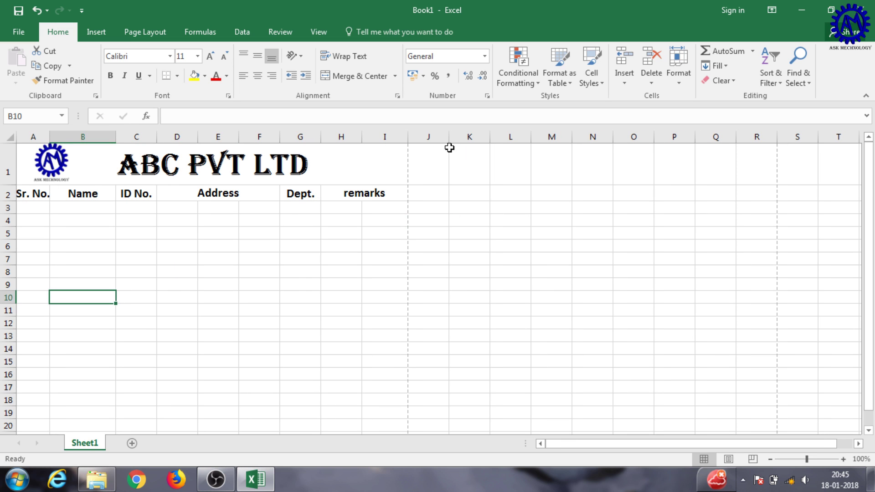
pyautogui.click(401, 192)
pyautogui.click(393, 180)
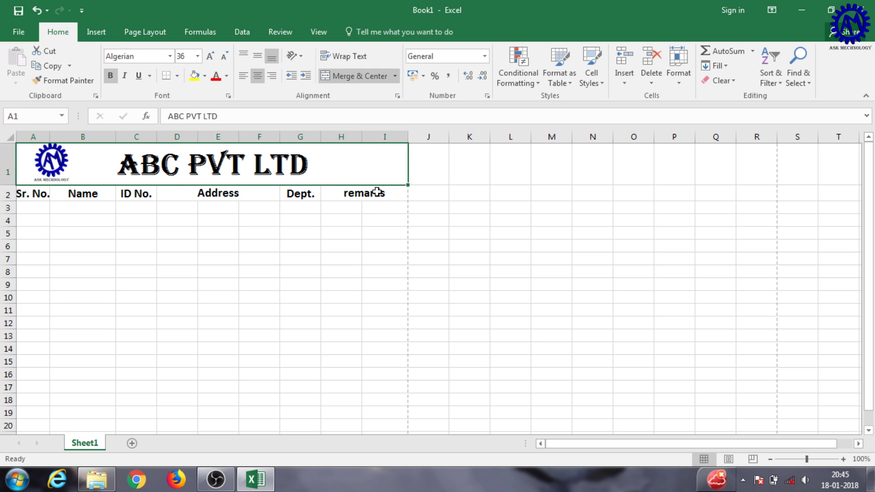
# - Change the H2 heading from 'remarks' to 'Remarks' with a capital R
pyautogui.click(377, 192)
pyautogui.doubleClick(349, 193)
pyautogui.press('BackSpace')
pyautogui.write('P')
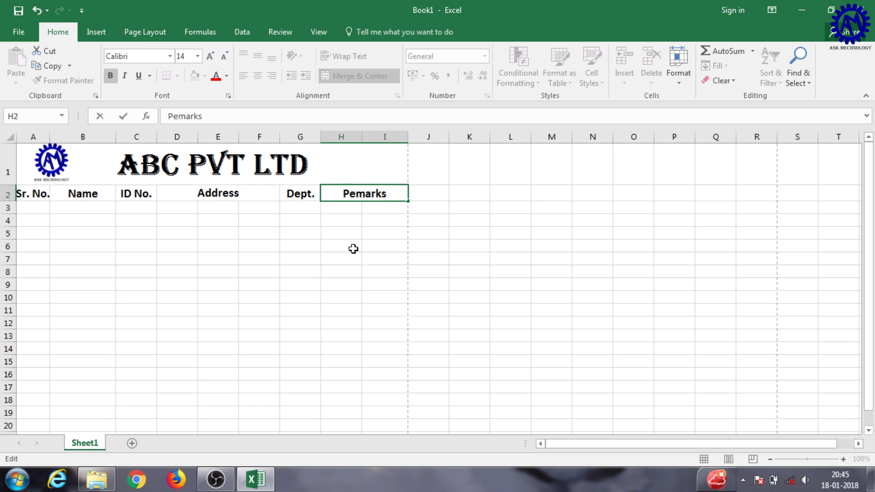
pyautogui.press('BackSpace')
pyautogui.write('R')
pyautogui.click(102, 162)
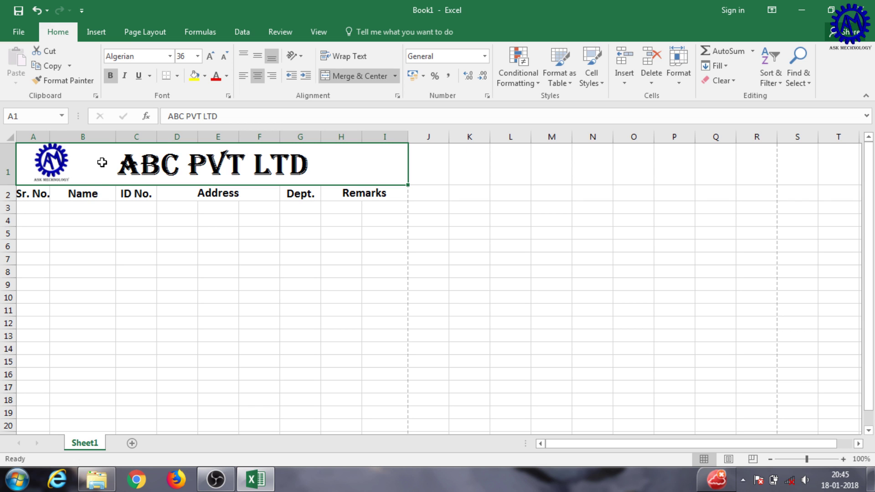
pyautogui.click(477, 208)
pyautogui.click(394, 177)
pyautogui.click(335, 223)
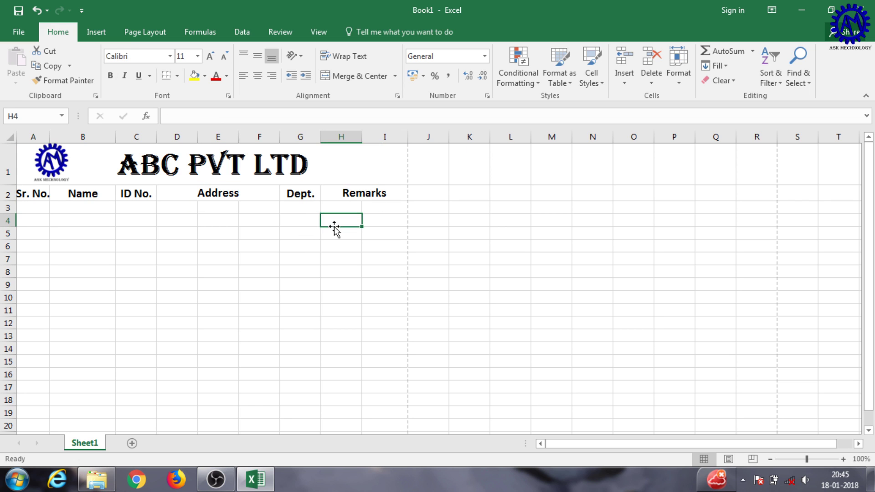
# - Merge D3:F3 and fill the merged Address cells down to row 20
pyautogui.click(187, 195)
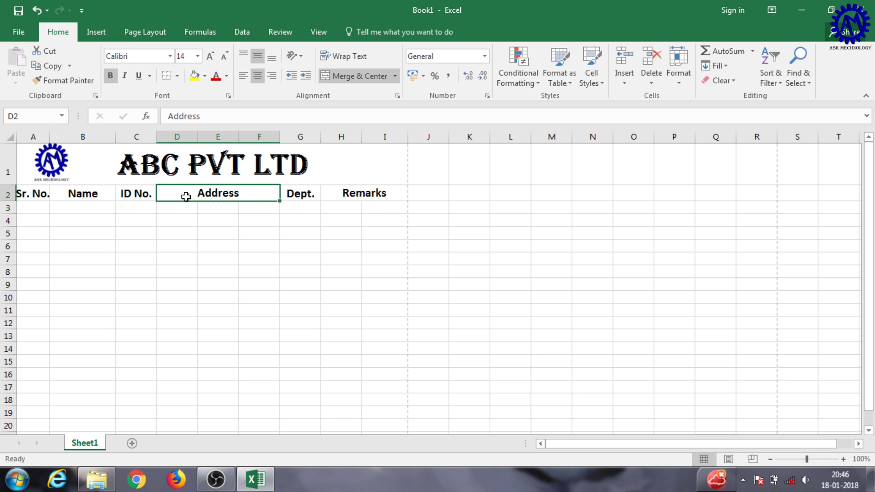
pyautogui.click(182, 208)
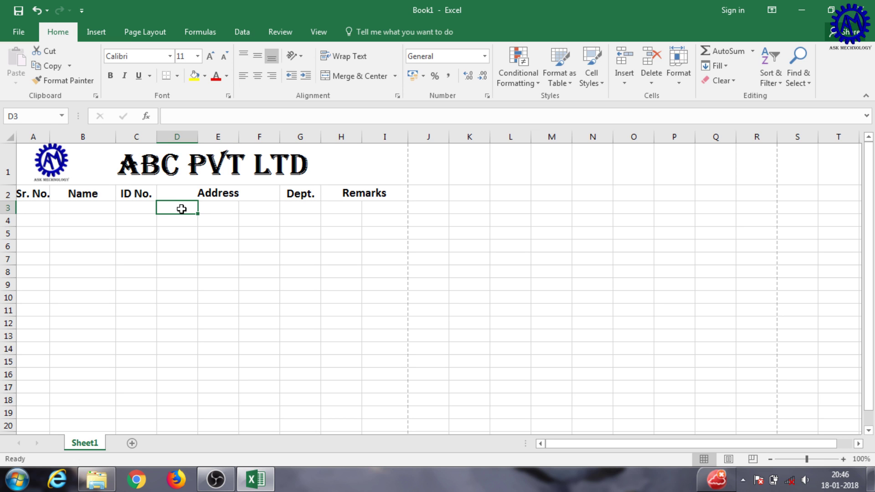
pyautogui.moveTo(182, 209); pyautogui.dragTo(251, 210)
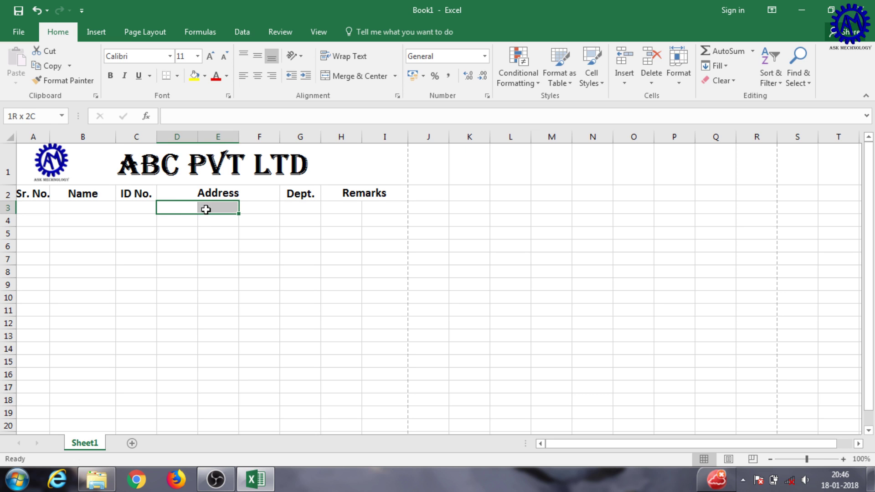
pyautogui.click(358, 77)
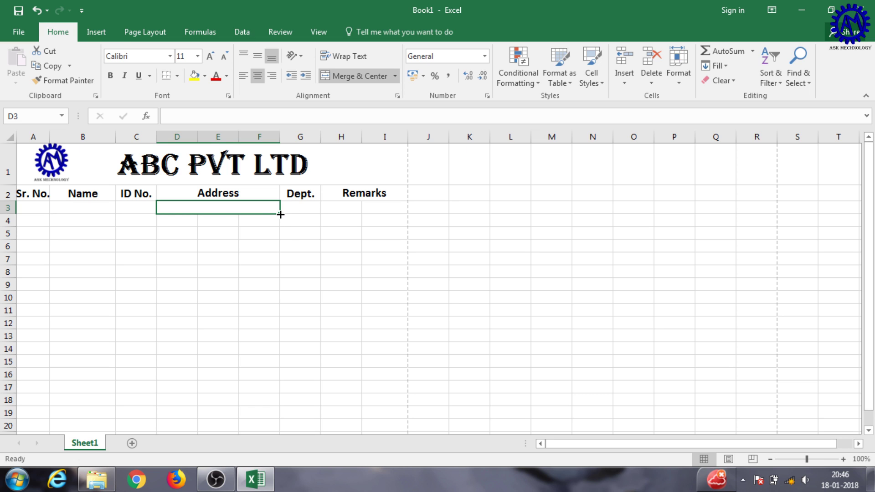
pyautogui.moveTo(280, 215); pyautogui.dragTo(272, 433)
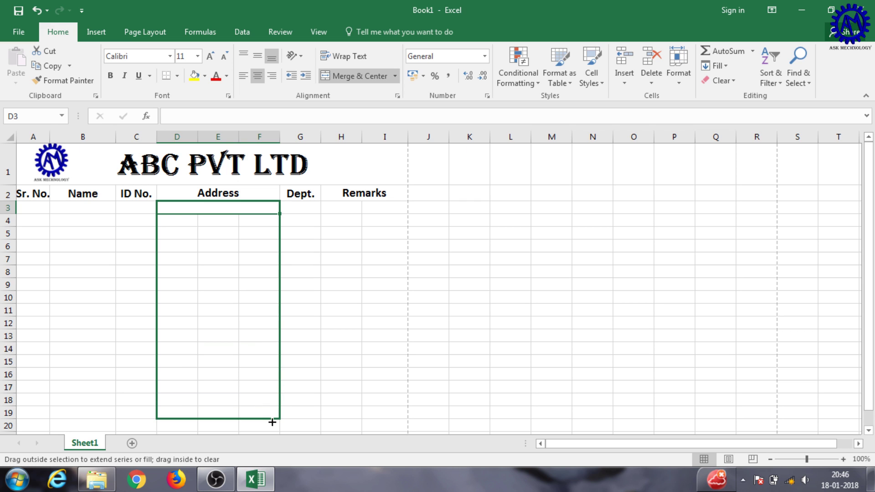
pyautogui.moveTo(271, 433); pyautogui.dragTo(273, 434)
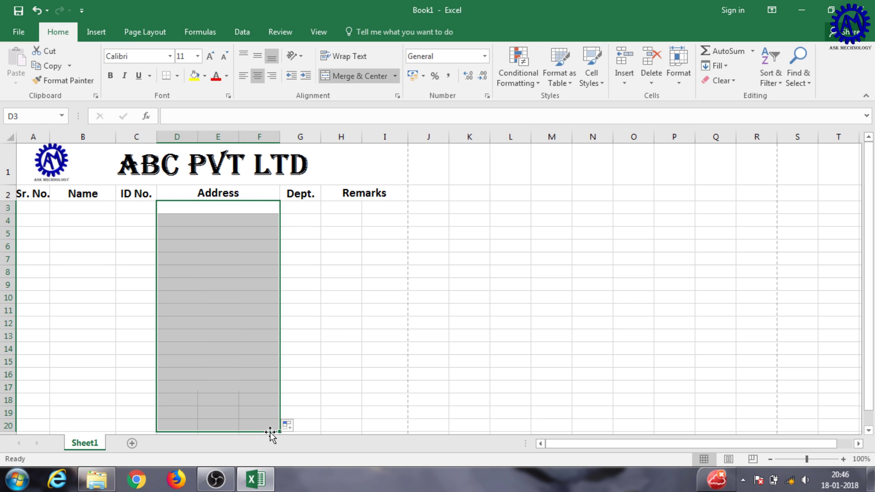
pyautogui.click(319, 313)
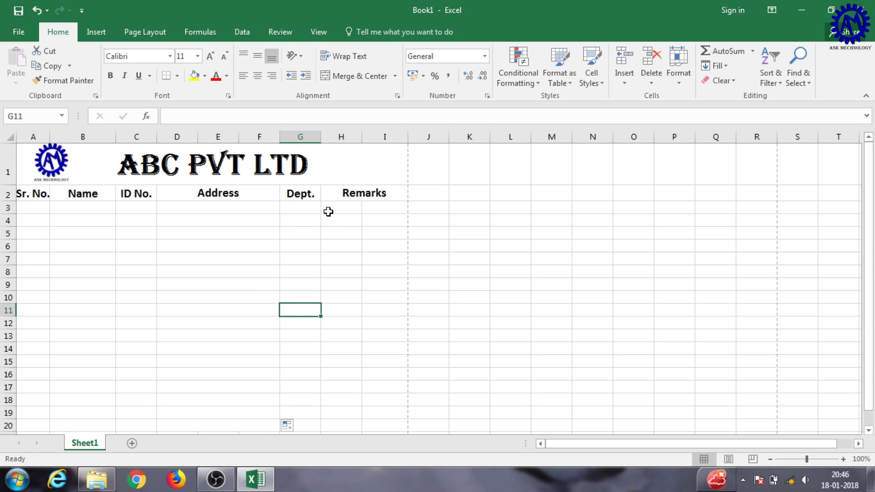
# - Merge H3:I3 and fill the merged Remarks cells down the column
pyautogui.moveTo(336, 207); pyautogui.dragTo(370, 208)
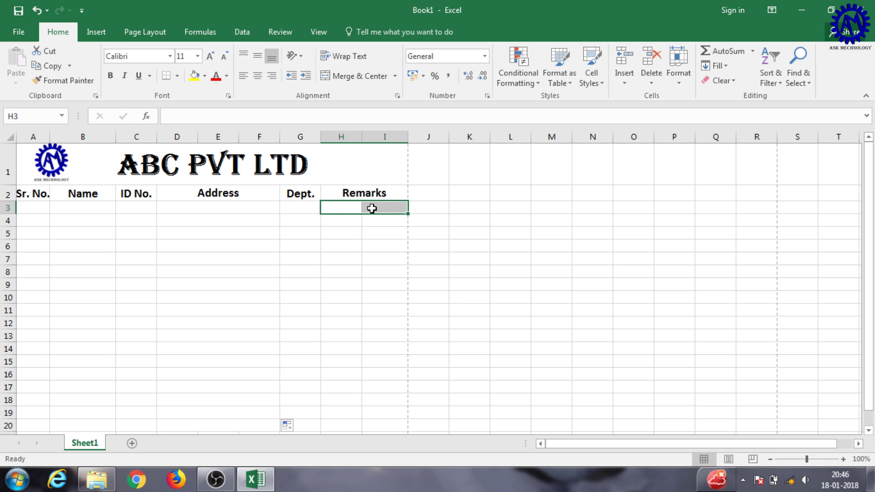
pyautogui.click(357, 75)
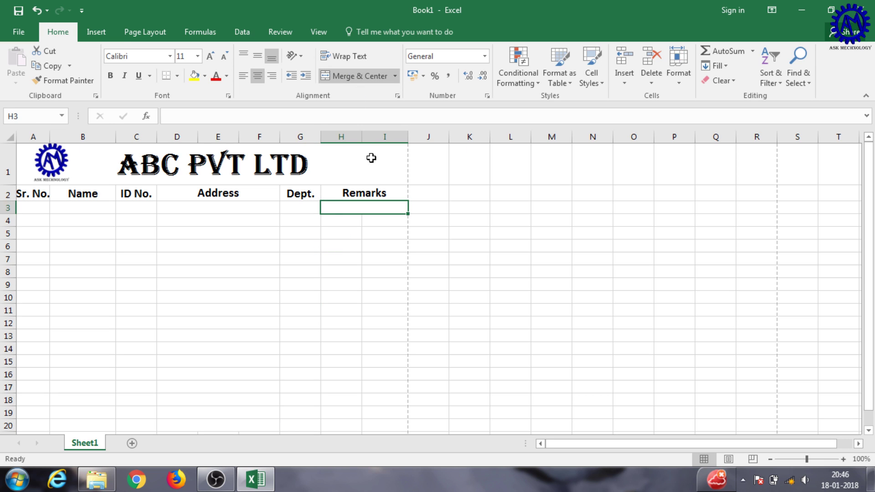
pyautogui.moveTo(409, 215)
pyautogui.mouseDown()
pyautogui.moveTo(404, 419)
pyautogui.moveTo(398, 380)
pyautogui.mouseUp()
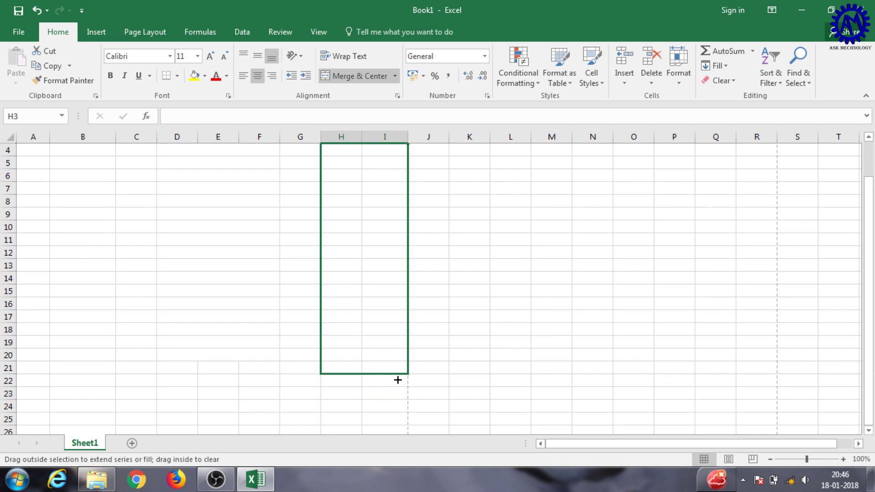
pyautogui.scroll(1, 229, 371)
pyautogui.click(350, 163)
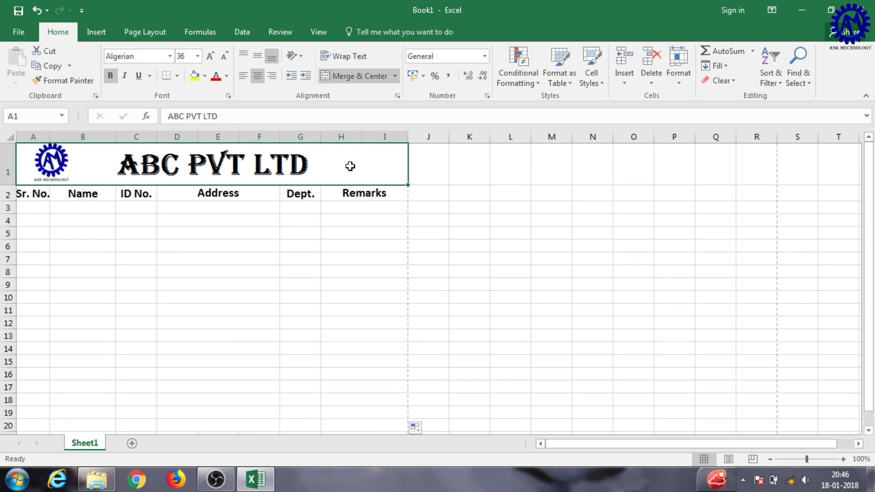
pyautogui.hotkey('ctrl', 'End')
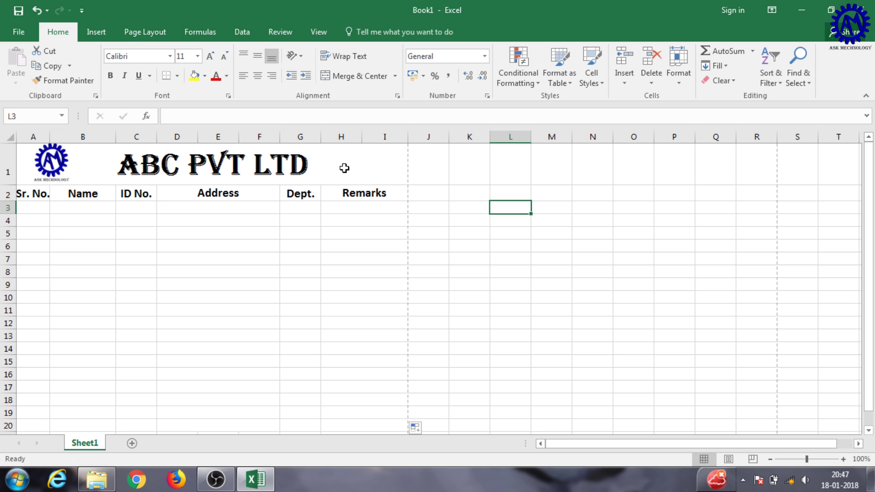
pyautogui.click(344, 168)
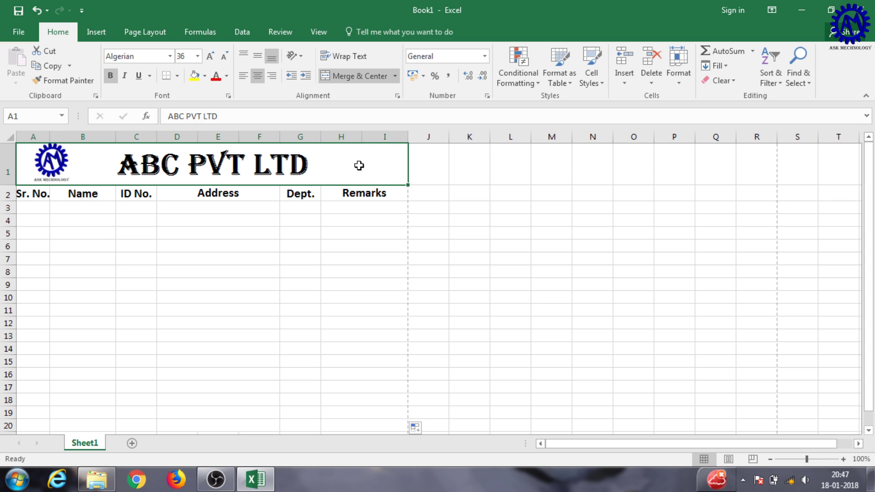
pyautogui.moveTo(379, 162); pyautogui.dragTo(352, 386)
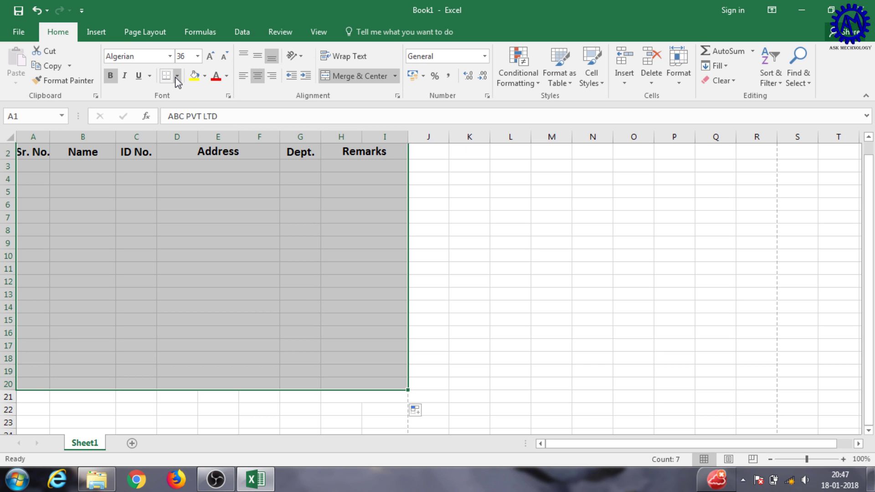
# - Apply All Borders to every cell of the register table through row 20
pyautogui.click(177, 77)
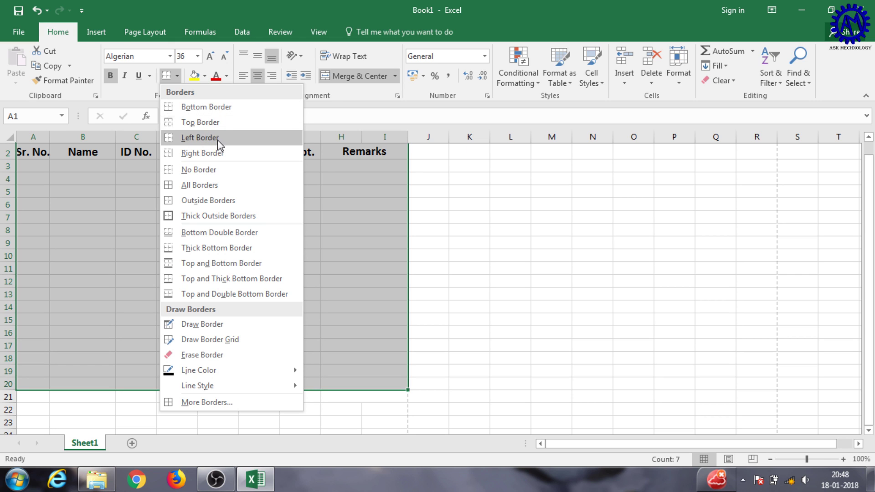
pyautogui.click(212, 189)
pyautogui.click(460, 225)
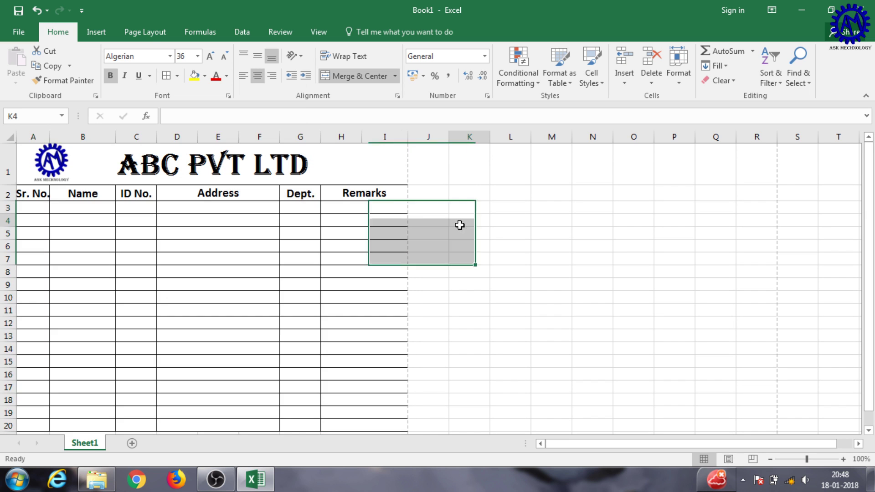
pyautogui.click(459, 226)
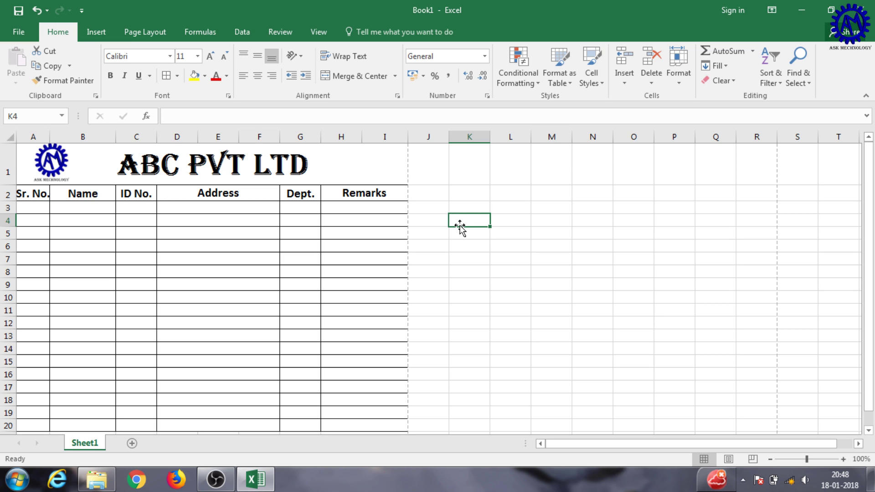
# - Enter 1, 2, 3 in A3:A5 and fill serial numbers 1 to 18 down to row 20
pyautogui.click(39, 209)
pyautogui.write('1')
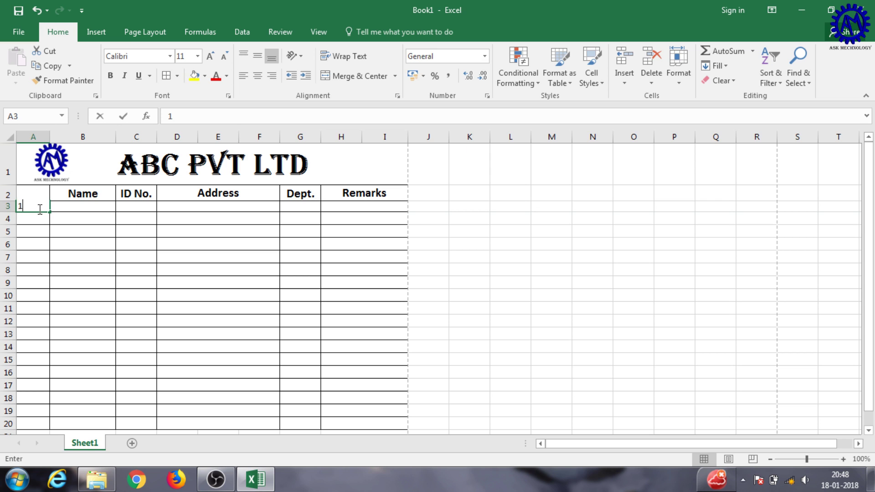
pyautogui.press('Return')
pyautogui.write('2')
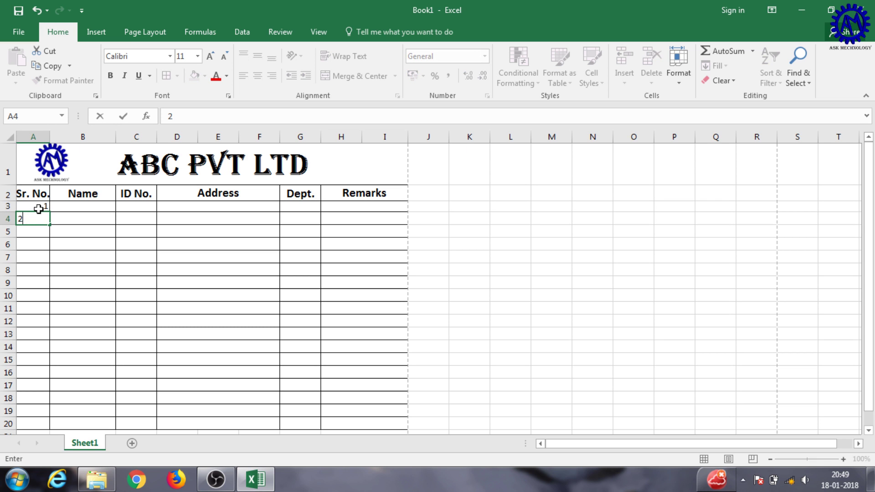
pyautogui.press('Return')
pyautogui.write('3')
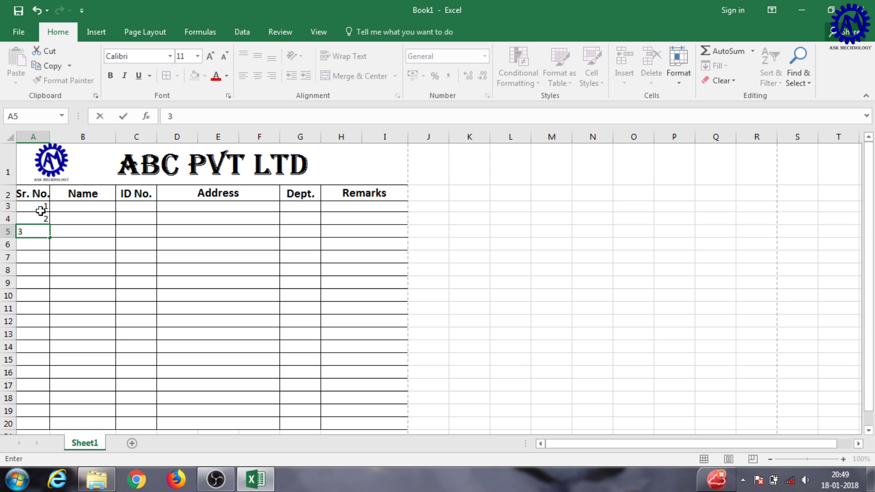
pyautogui.click(82, 232)
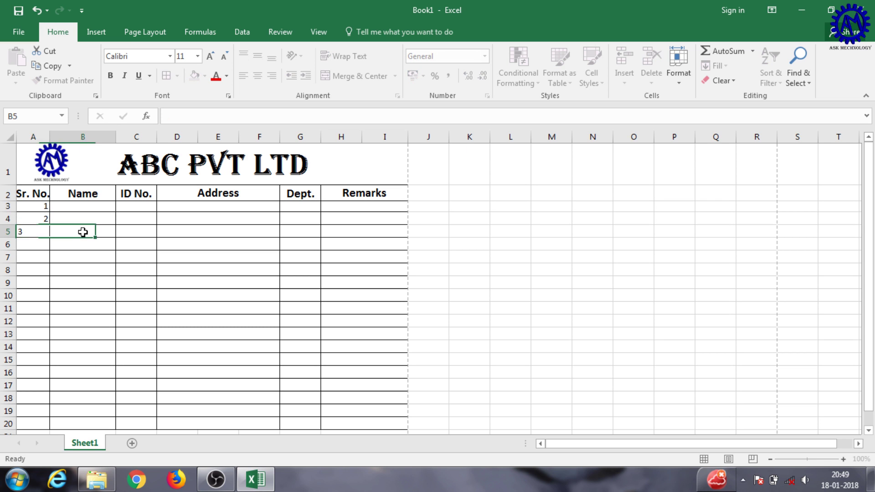
pyautogui.click(40, 206)
pyautogui.moveTo(40, 210); pyautogui.dragTo(38, 219)
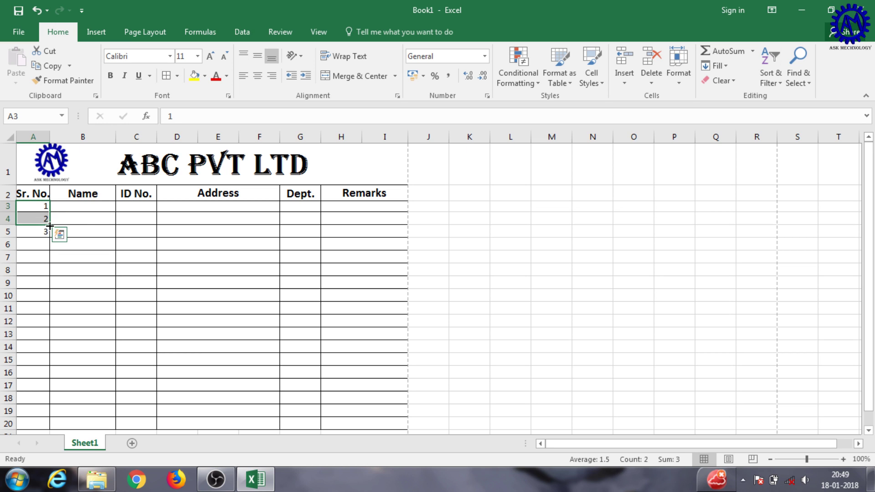
pyautogui.moveTo(50, 224); pyautogui.dragTo(42, 447)
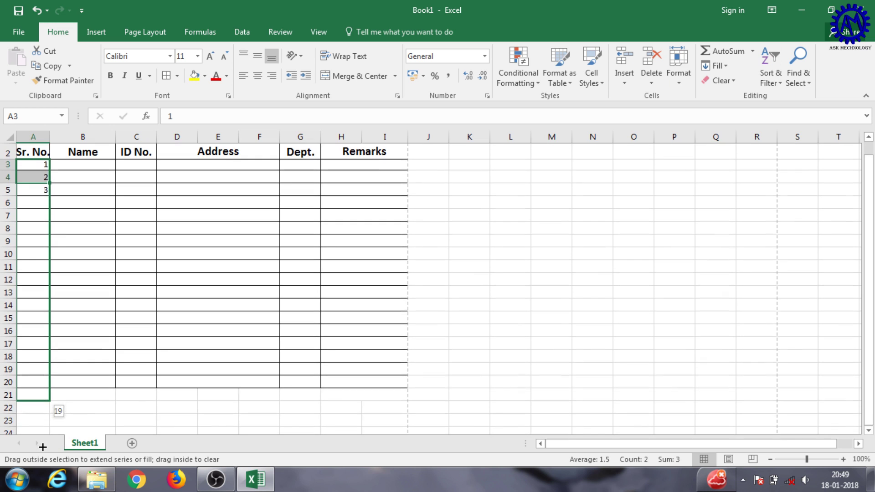
pyautogui.moveTo(43, 447); pyautogui.dragTo(42, 382)
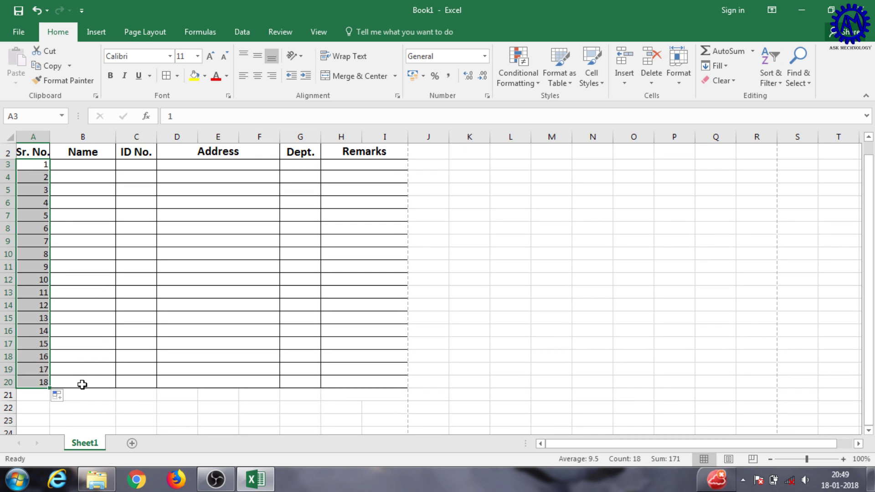
# - Centre the serial numbers in column A
pyautogui.scroll(1, 105, 379)
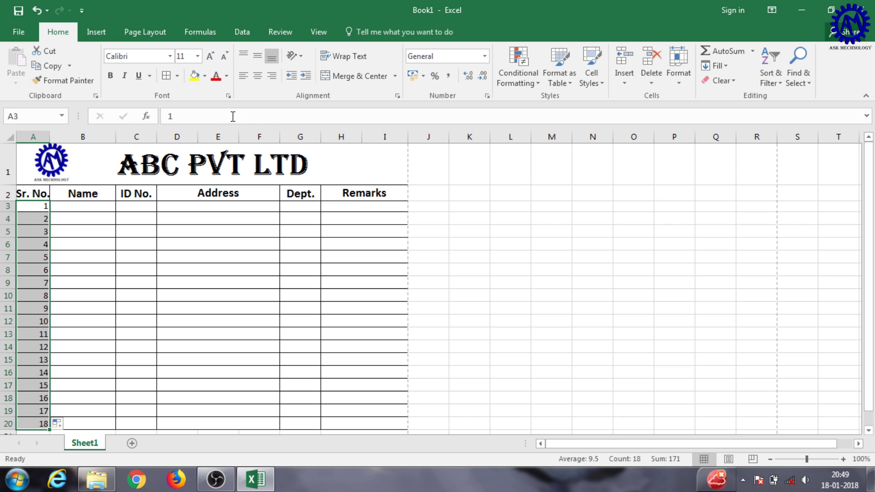
pyautogui.click(258, 76)
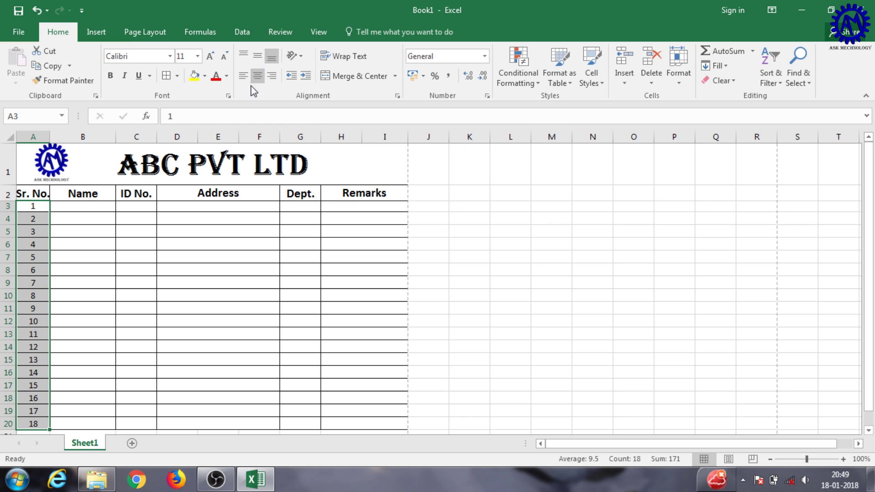
pyautogui.click(145, 285)
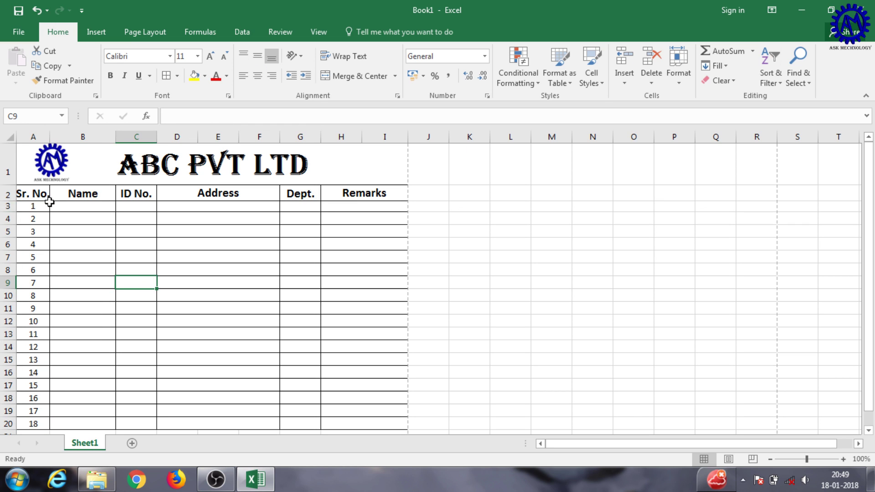
pyautogui.click(36, 208)
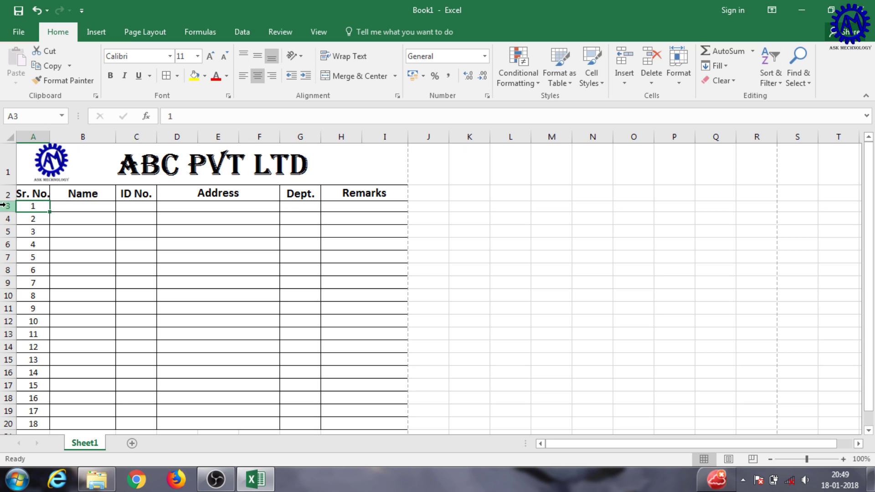
# - Set rows 3–19 to a row height of 30
pyautogui.moveTo(4, 208); pyautogui.dragTo(2, 424)
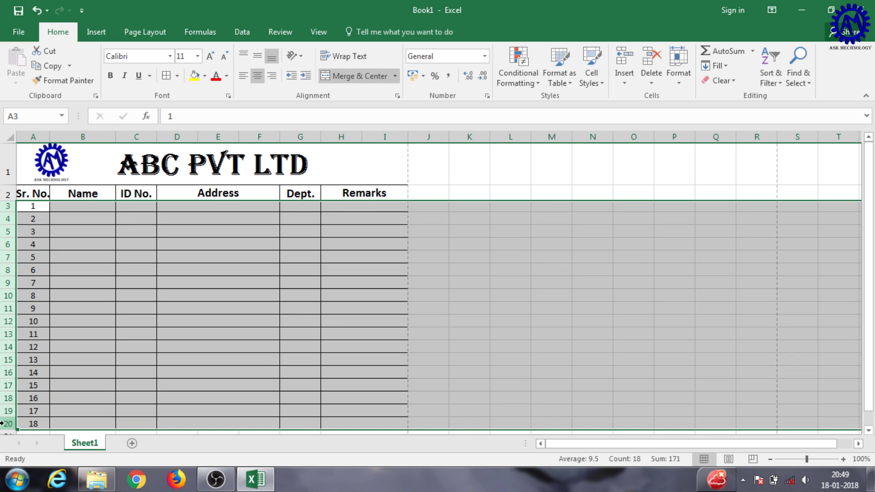
pyautogui.rightClick(4, 423)
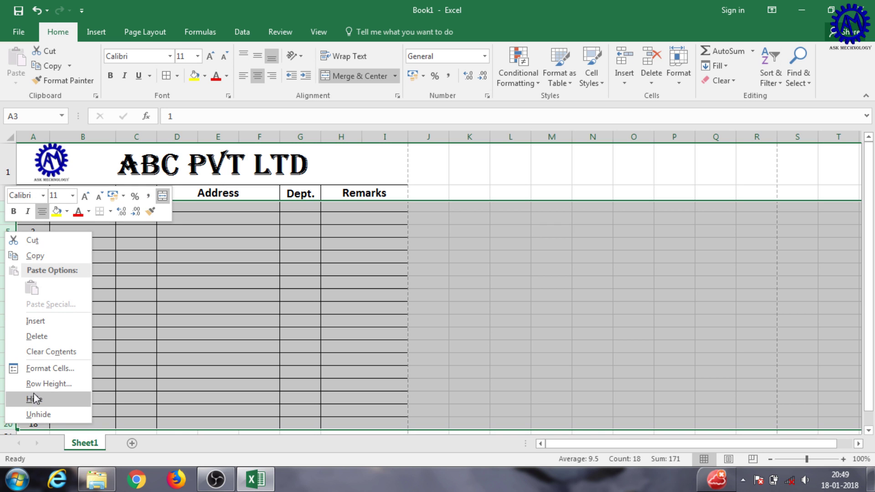
pyautogui.click(47, 385)
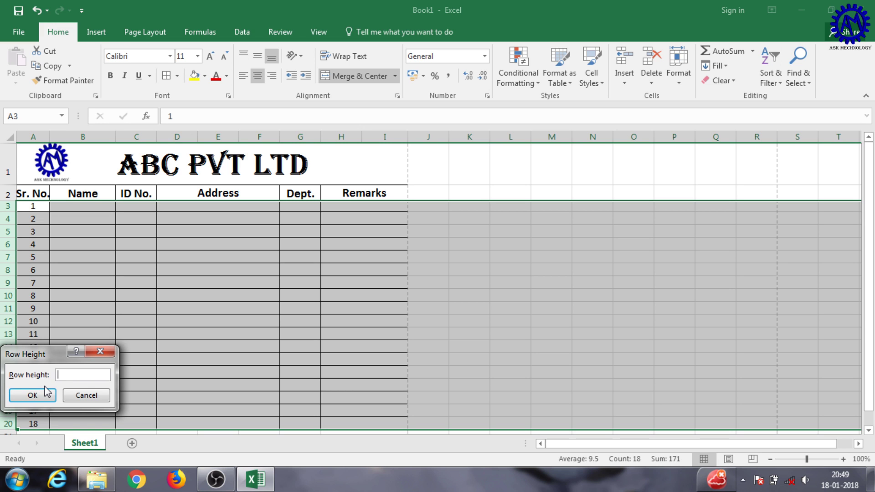
pyautogui.write('30')
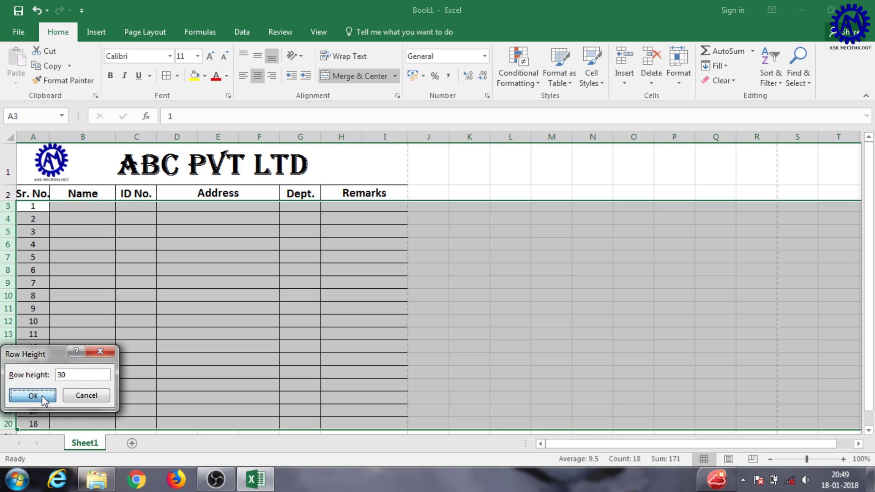
pyautogui.click(45, 393)
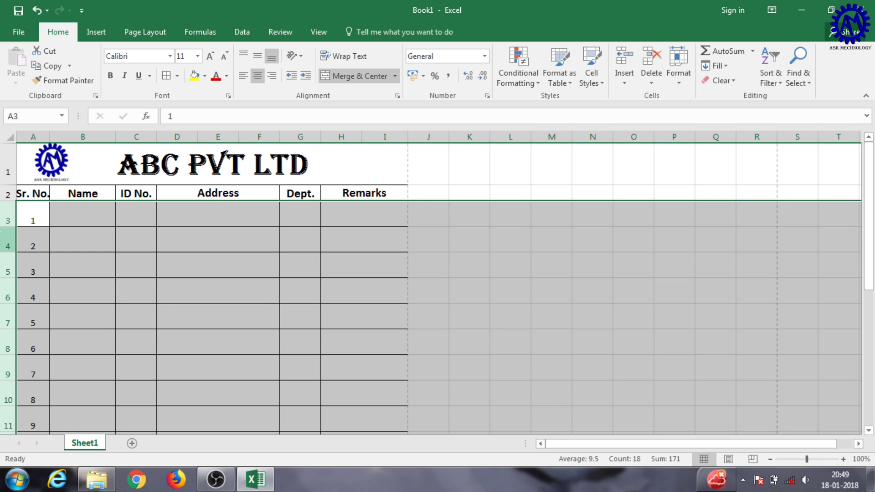
# - Make row 20 about 30 high to match the other data rows
pyautogui.moveTo(5, 217)
pyautogui.mouseDown()
pyautogui.moveTo(3, 456)
pyautogui.moveTo(5, 392)
pyautogui.mouseUp()
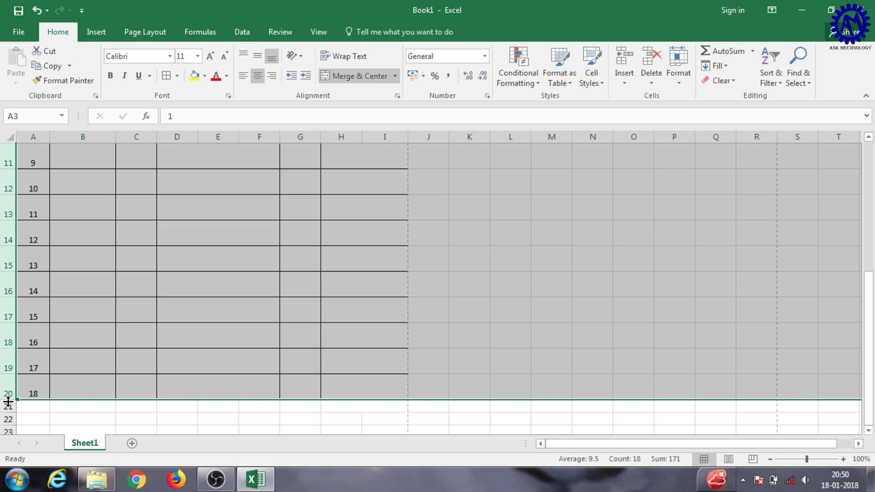
pyautogui.moveTo(9, 401); pyautogui.dragTo(11, 392)
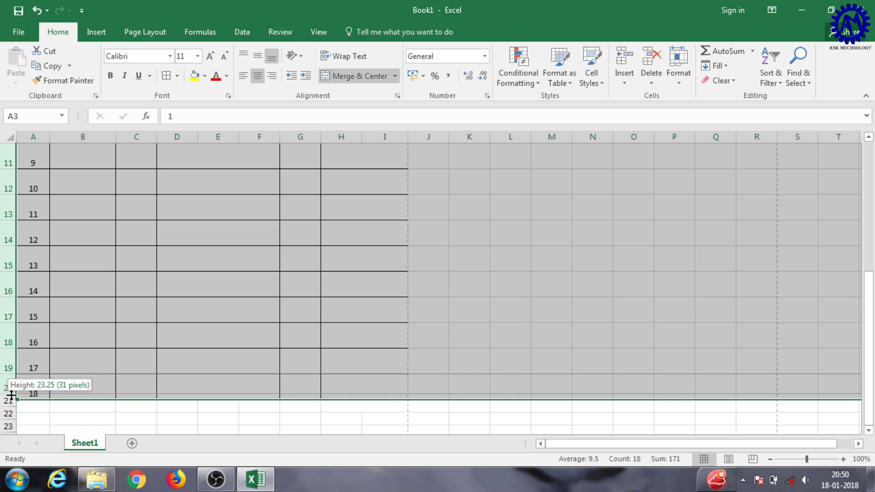
pyautogui.moveTo(10, 392)
pyautogui.mouseDown()
pyautogui.moveTo(9, 382)
pyautogui.moveTo(8, 391)
pyautogui.mouseUp()
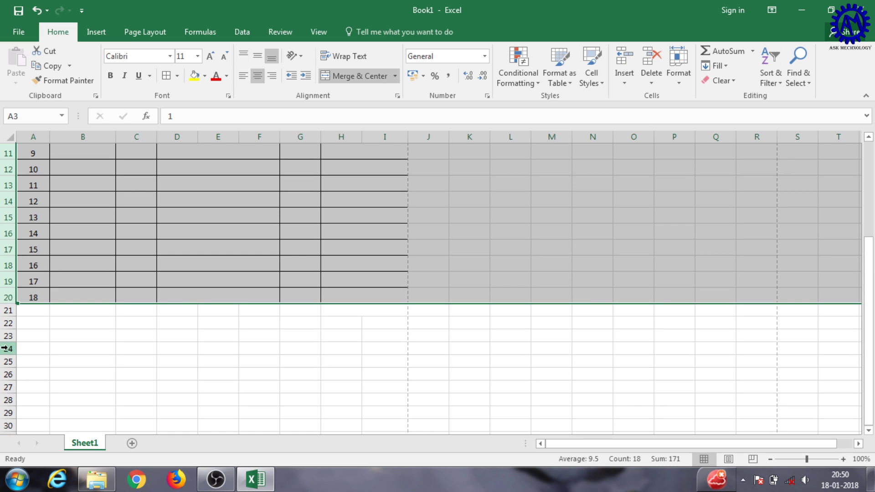
pyautogui.moveTo(8, 304); pyautogui.dragTo(8, 313)
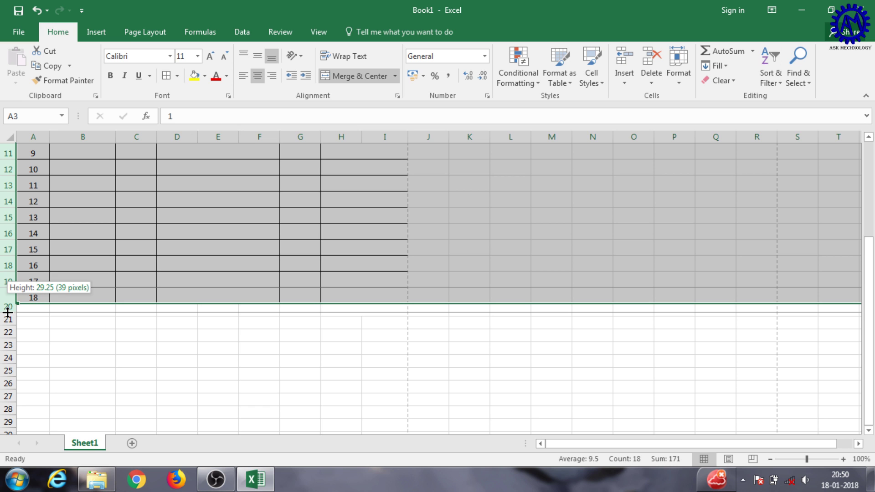
pyautogui.moveTo(7, 312); pyautogui.dragTo(7, 314)
pyautogui.scroll(4, 6, 301)
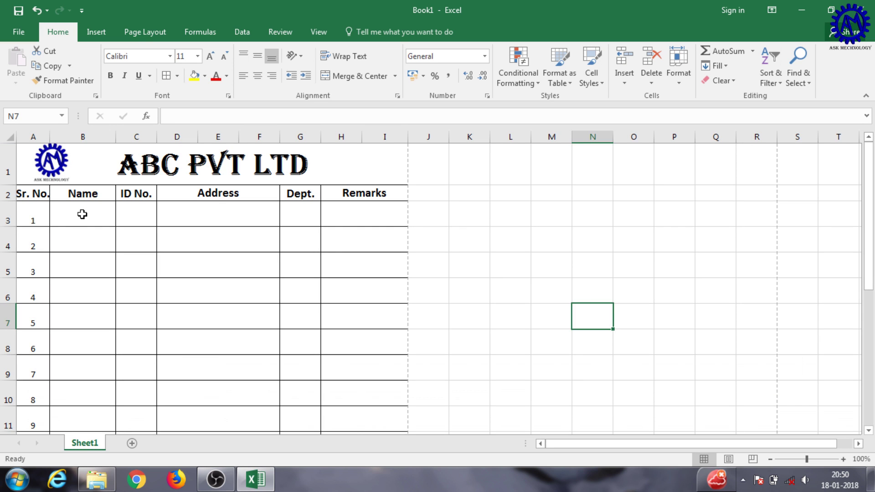
# - Inspect the ID No. and merged address cells in row 3
pyautogui.click(73, 222)
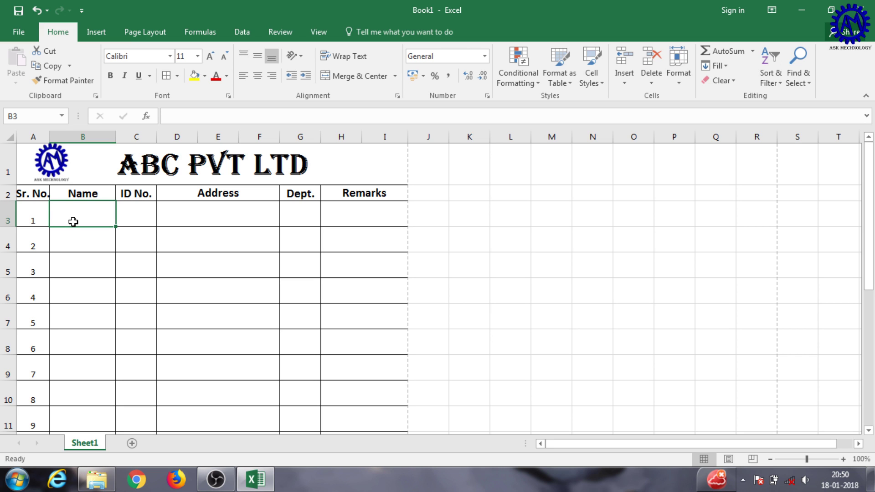
pyautogui.click(130, 216)
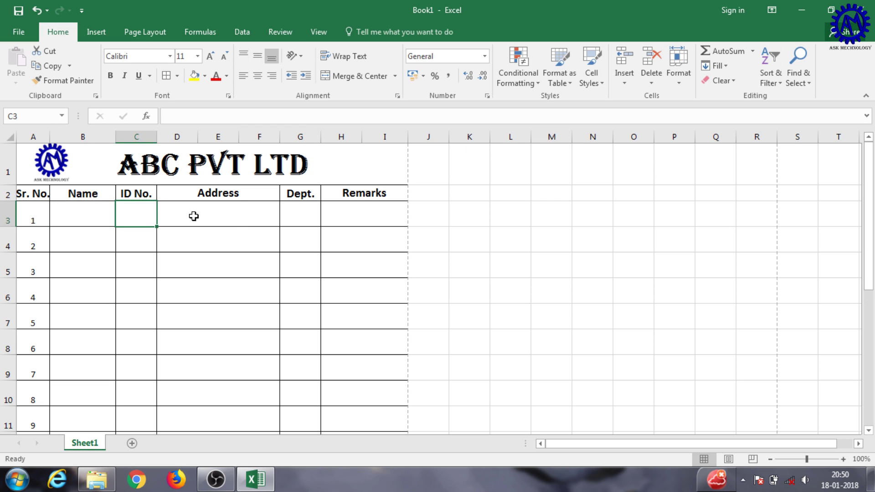
pyautogui.click(191, 217)
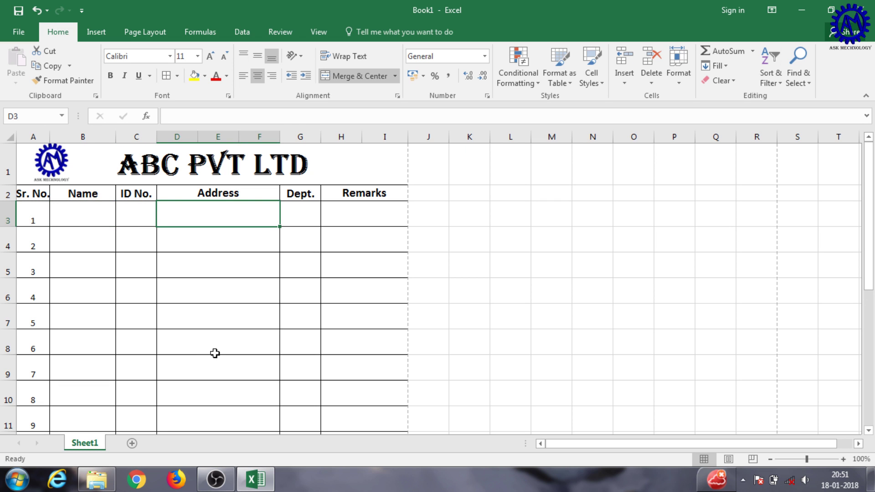
pyautogui.scroll(-3, 215, 353)
pyautogui.scroll(3, 215, 353)
# - Save the workbook to the Desktop as abc.xlsx
pyautogui.hotkey('ctrl', 's')
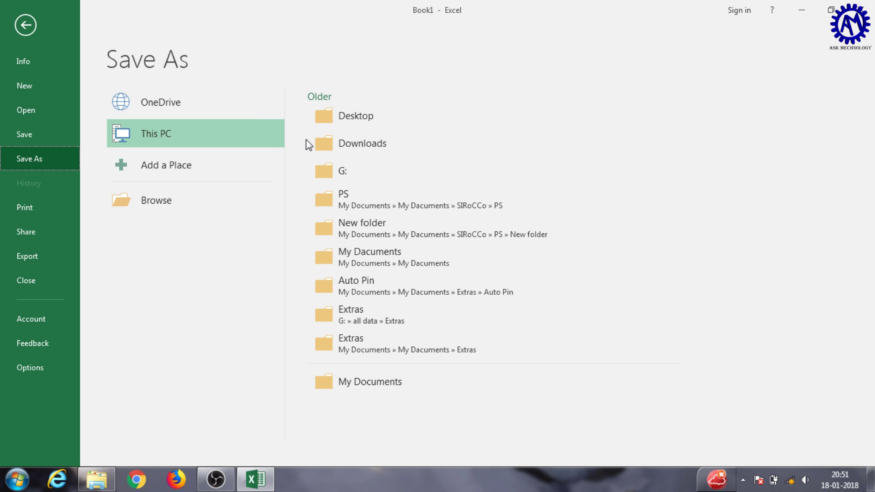
pyautogui.click(367, 114)
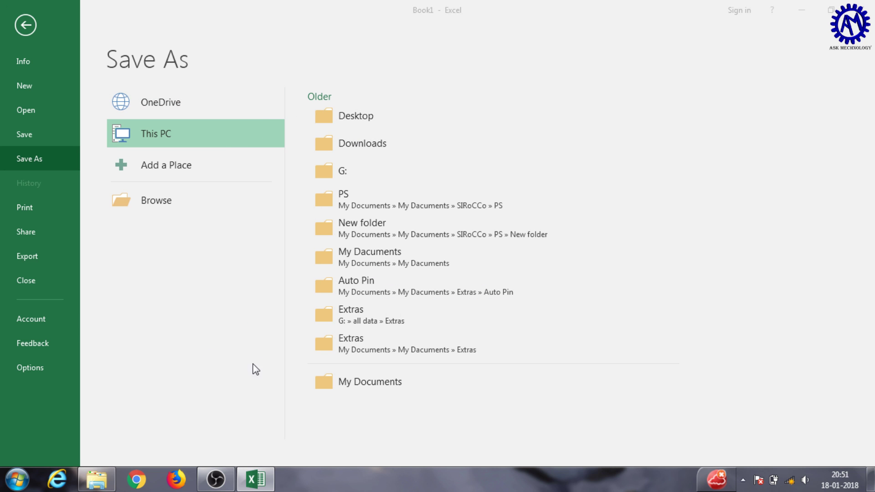
pyautogui.write('abc')
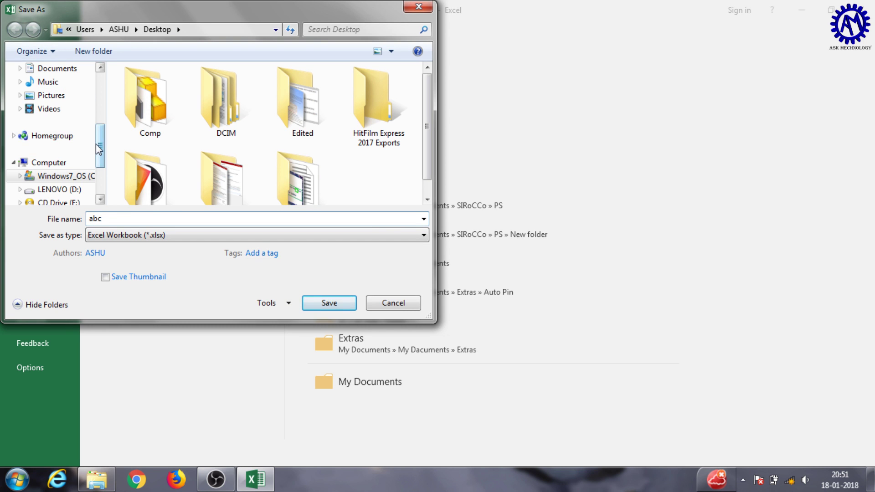
pyautogui.scroll(1, 98, 141)
pyautogui.scroll(3, 97, 137)
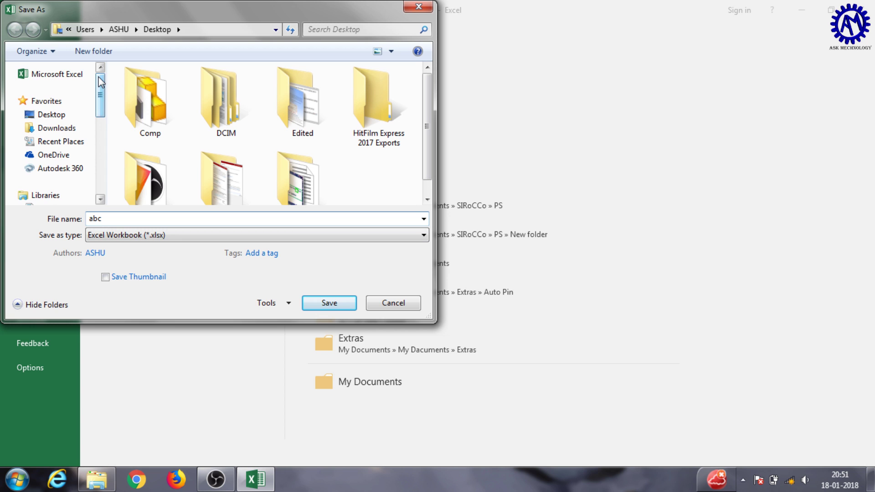
pyautogui.click(76, 114)
pyautogui.click(329, 303)
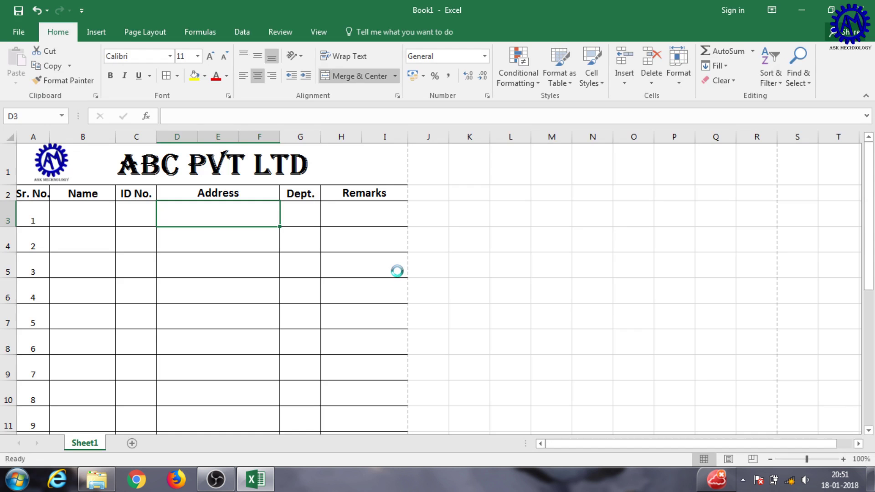
pyautogui.scroll(-3, 333, 271)
pyautogui.scroll(-2, 336, 283)
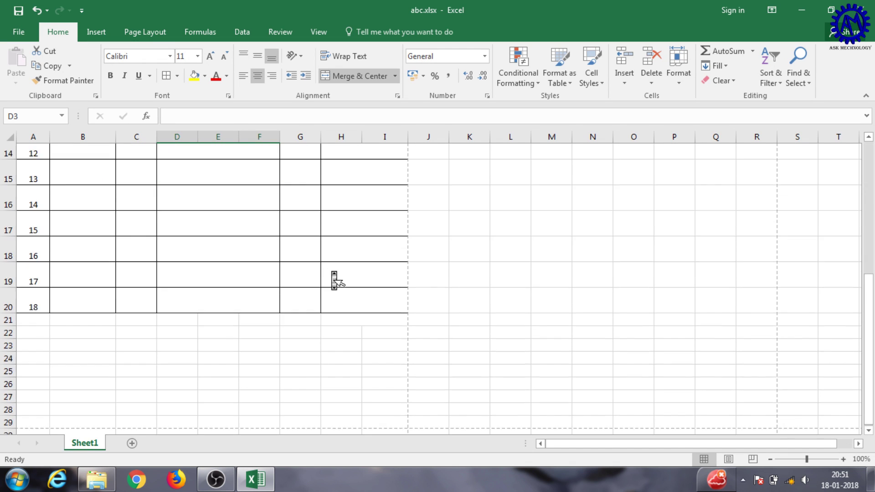
# - Select various cells in the ID No. and Dept. columns to inspect the table
pyautogui.scroll(5, 334, 280)
pyautogui.click(333, 271)
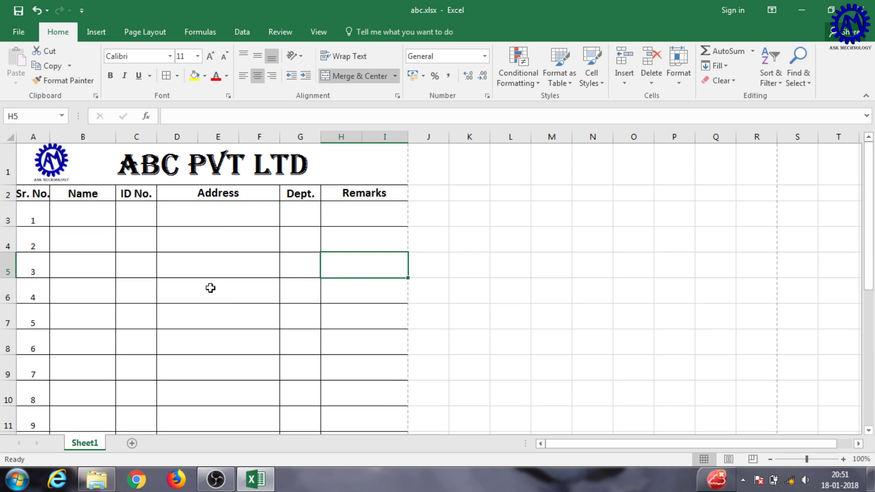
pyautogui.click(191, 290)
pyautogui.click(129, 301)
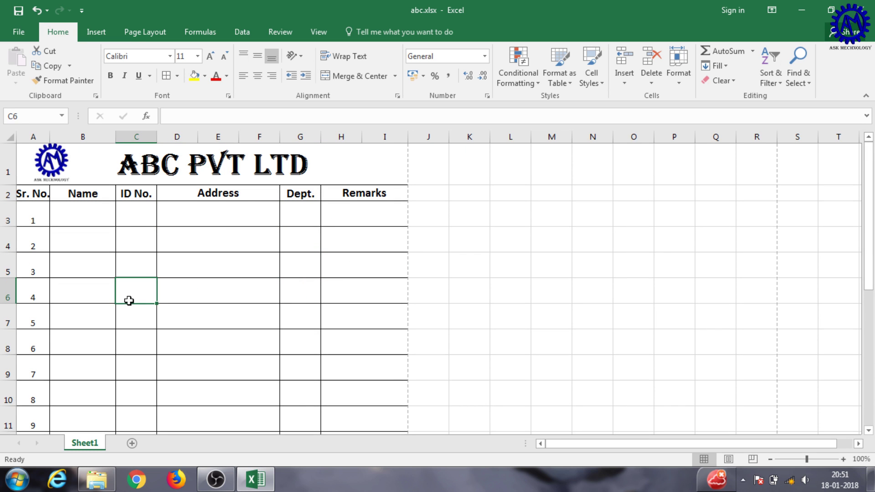
pyautogui.click(131, 316)
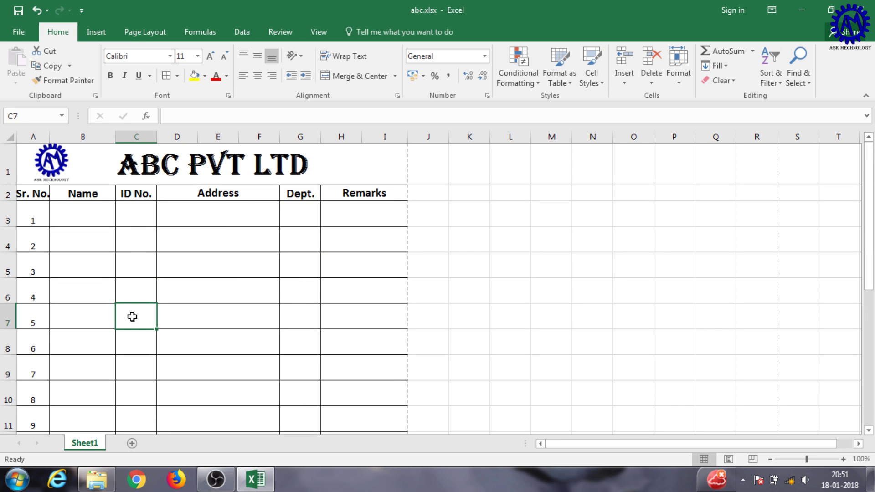
pyautogui.click(134, 347)
pyautogui.click(137, 243)
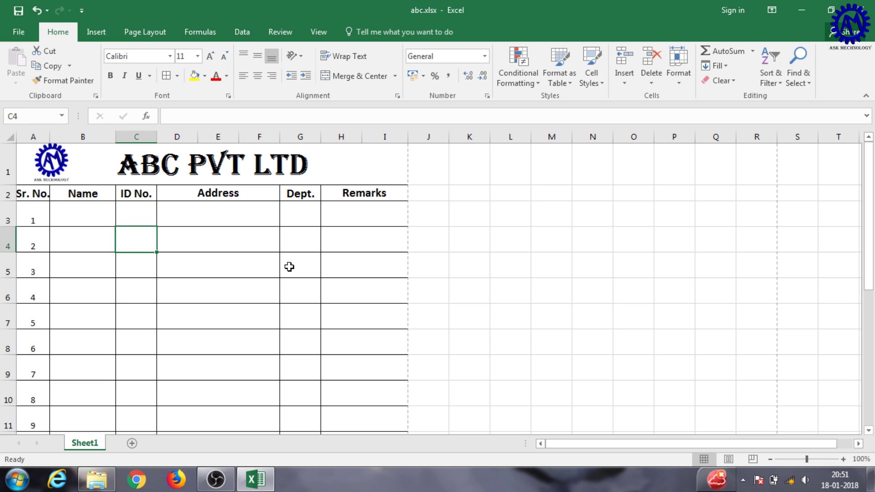
pyautogui.click(301, 238)
pyautogui.click(301, 325)
pyautogui.click(295, 364)
pyautogui.click(137, 292)
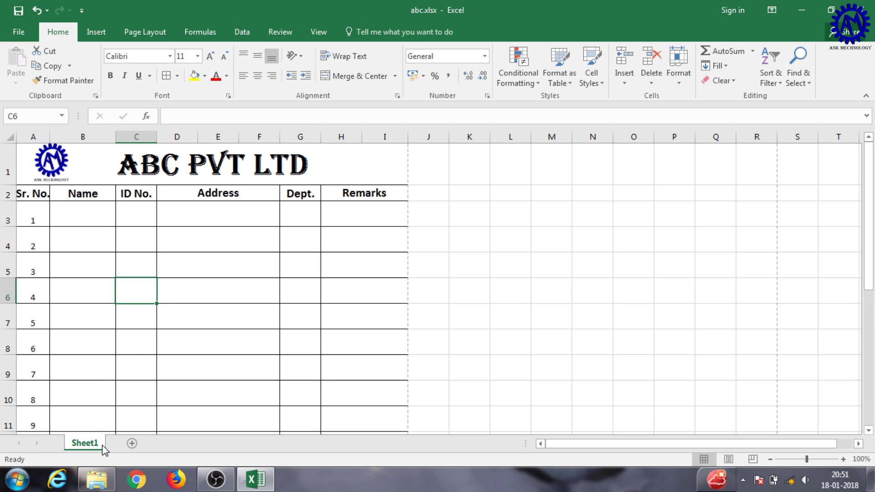
# - Add blank worksheets Sheet2 and Sheet3, then return to Sheet1
pyautogui.click(130, 445)
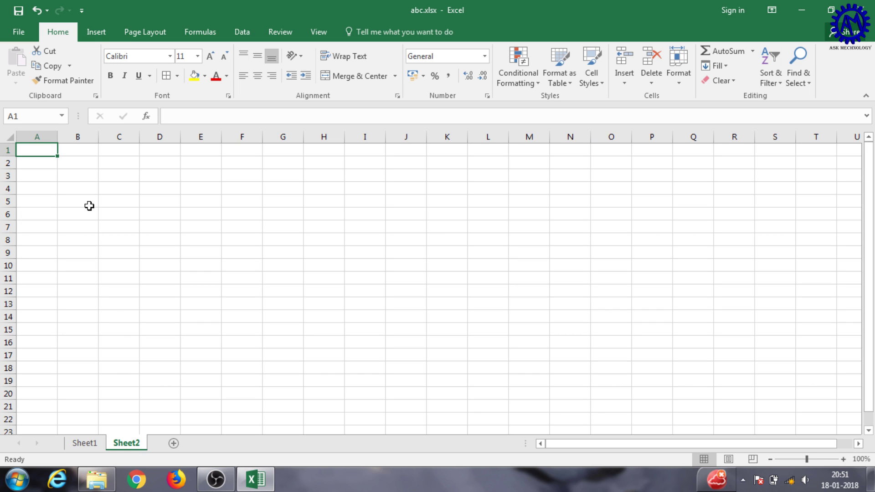
pyautogui.click(174, 447)
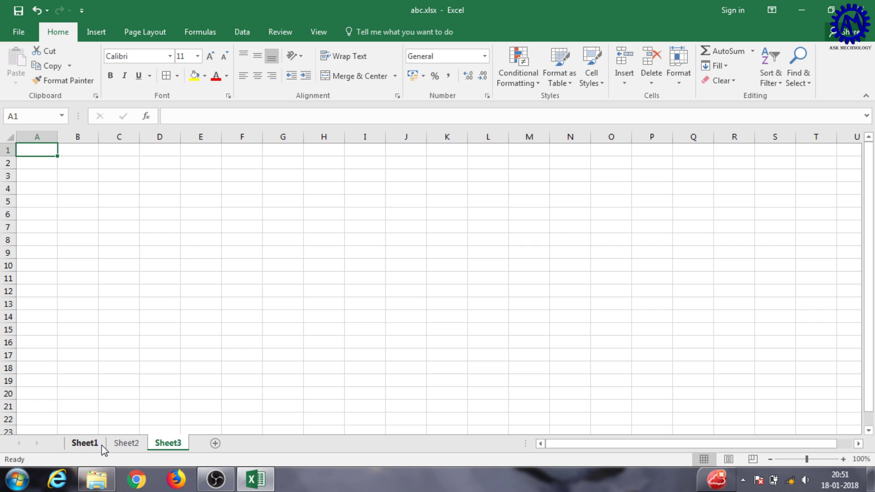
pyautogui.click(85, 443)
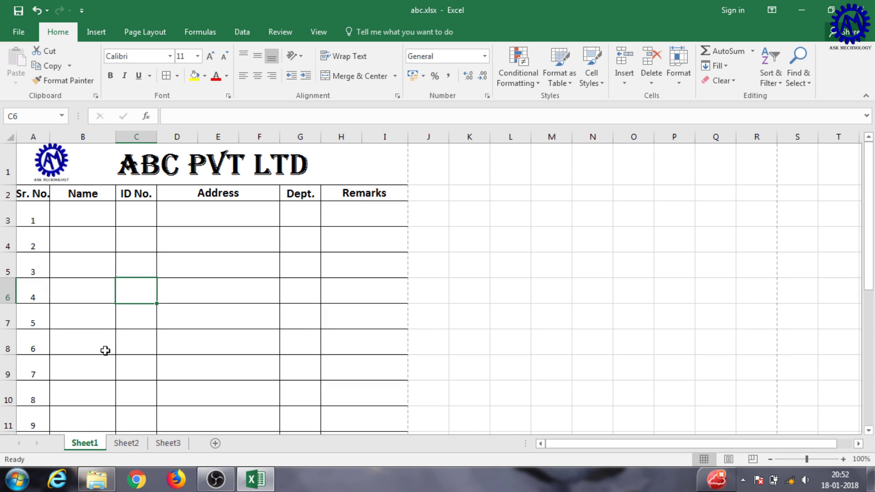
# - Duplicate Sheet1 as 'Sheet1 (2)' via Move or Copy with Create a copy ticked
pyautogui.rightClick(95, 448)
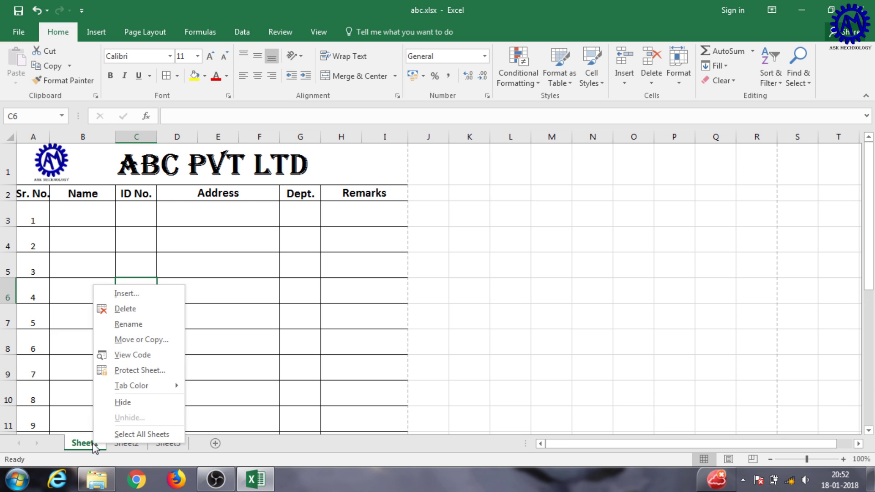
pyautogui.click(141, 341)
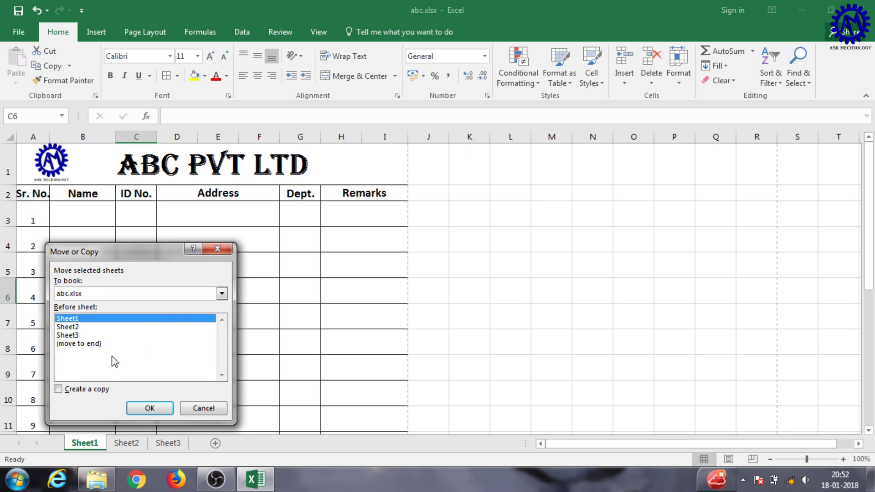
pyautogui.click(58, 389)
pyautogui.click(141, 410)
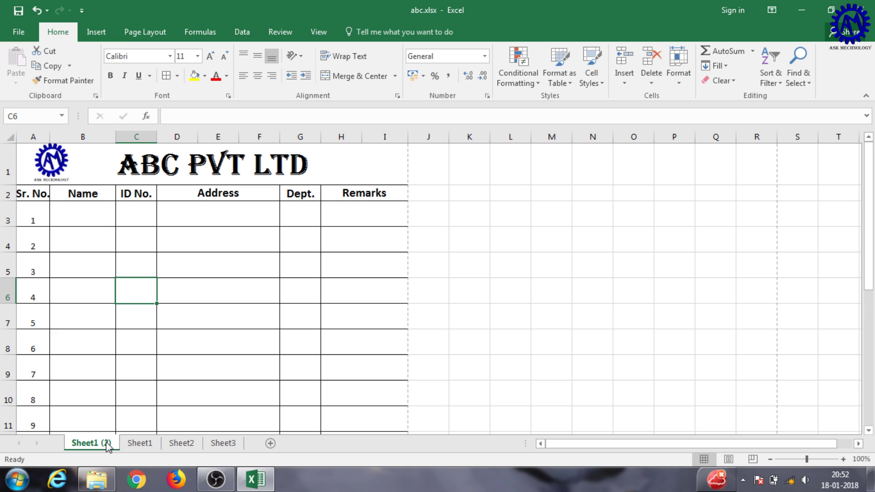
pyautogui.doubleClick(108, 445)
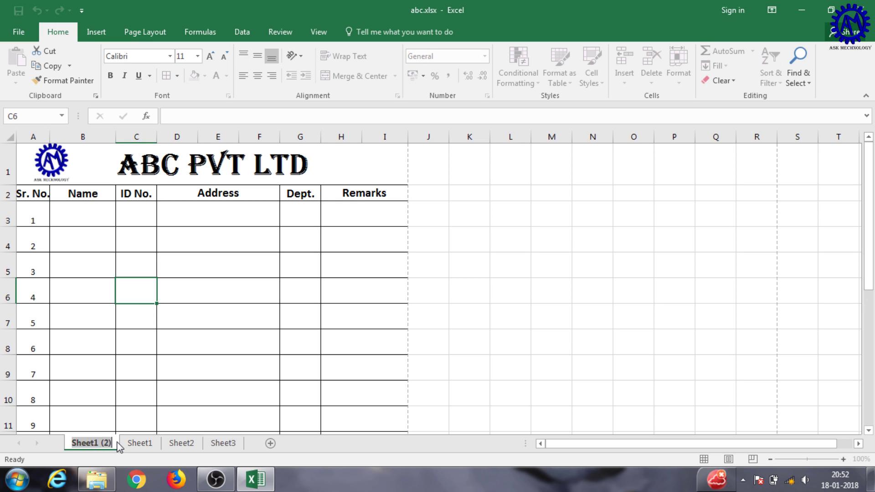
# - Rename the copied sheet Sheet1 (2) to abc
pyautogui.press('BackSpace')
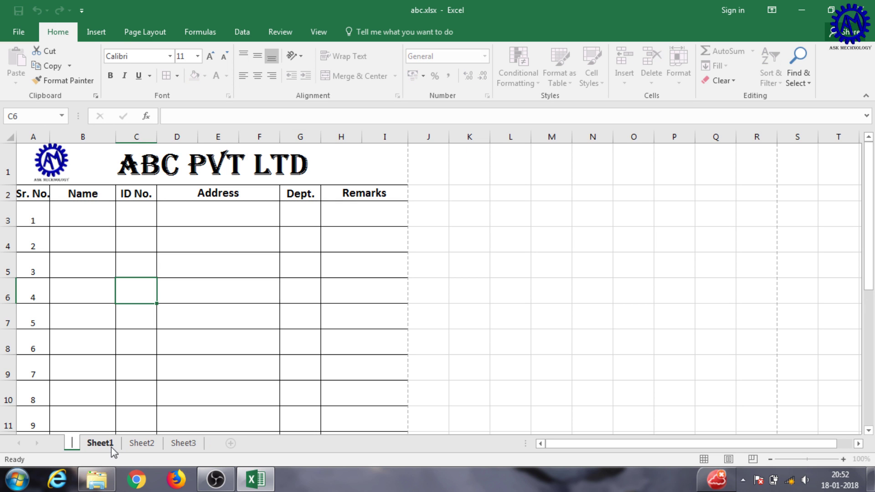
pyautogui.write('abc')
pyautogui.click(160, 376)
pyautogui.click(160, 403)
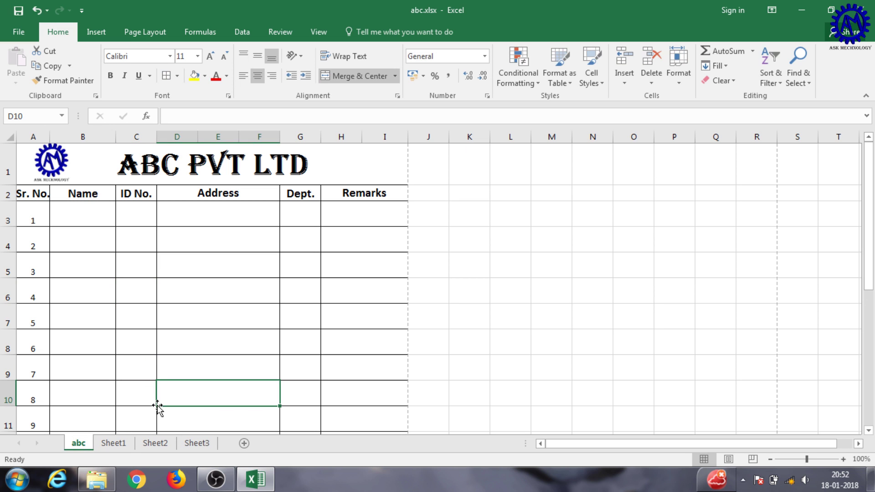
# - Rename the original Sheet1 to vxc
pyautogui.click(124, 443)
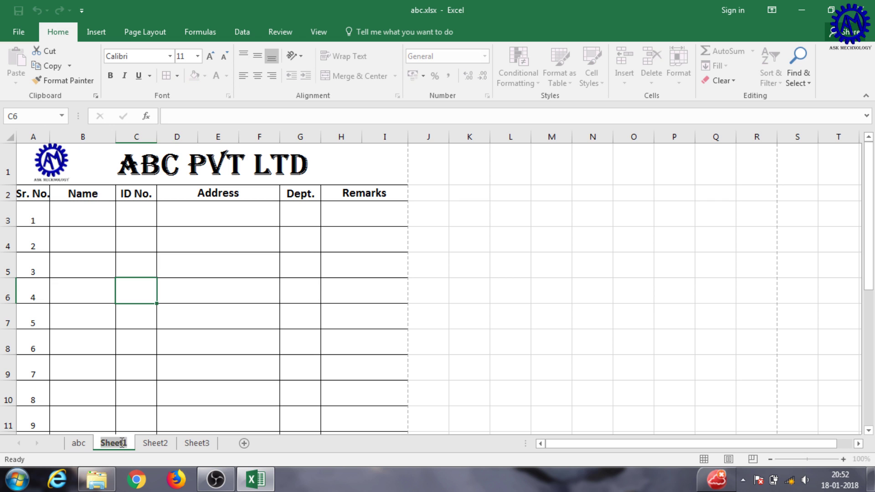
pyautogui.write('vxc')
pyautogui.press('Return')
pyautogui.click(233, 363)
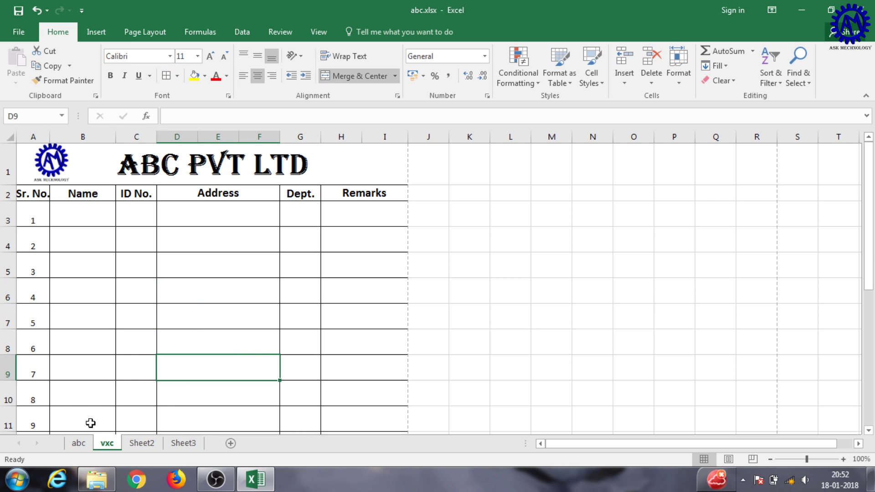
pyautogui.click(82, 443)
pyautogui.rightClick(84, 446)
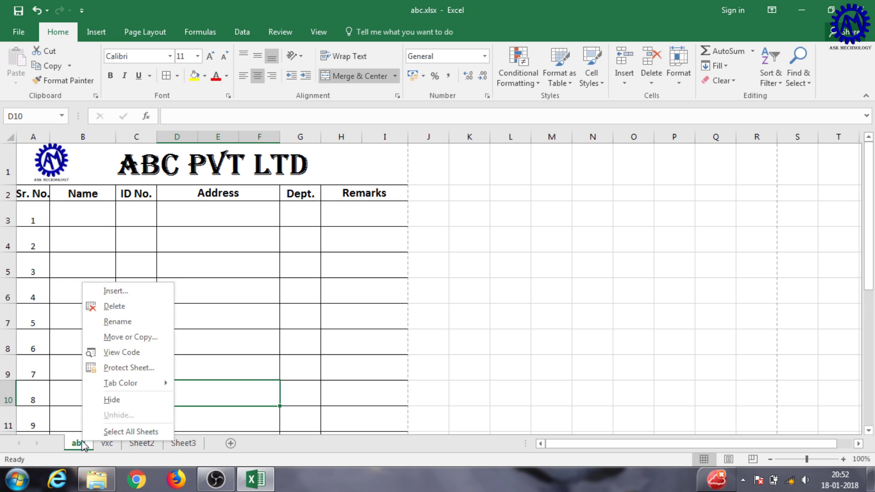
# - Move the abc sheet to a new workbook with To book set to (new book)
pyautogui.click(120, 338)
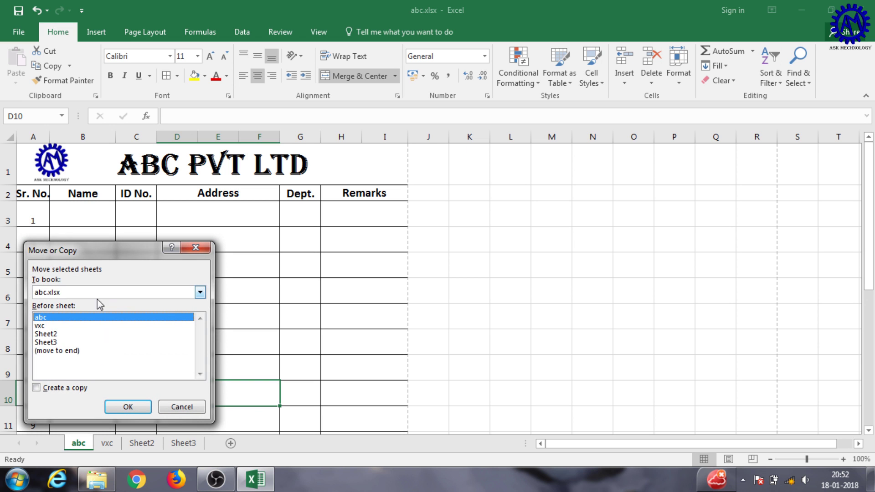
pyautogui.click(118, 295)
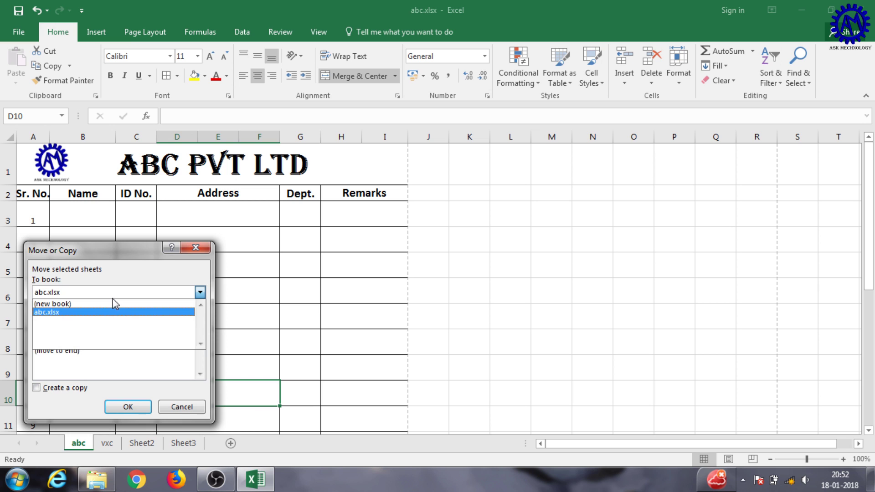
pyautogui.click(111, 303)
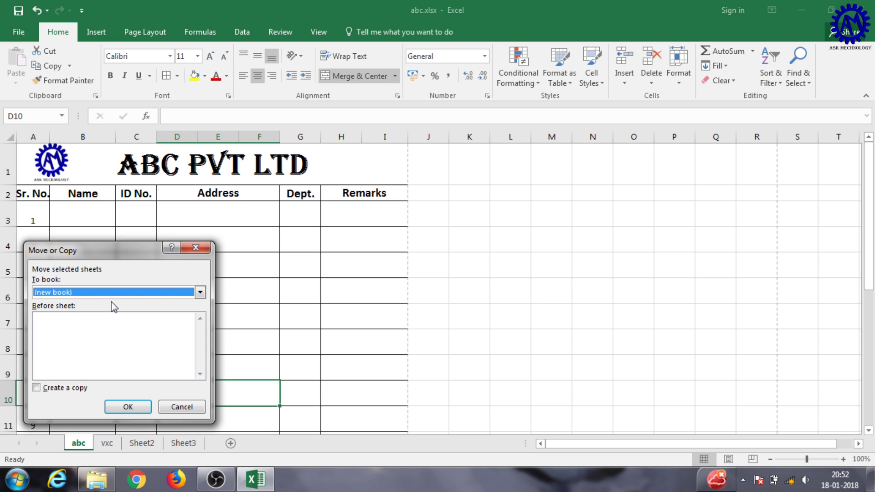
pyautogui.click(123, 406)
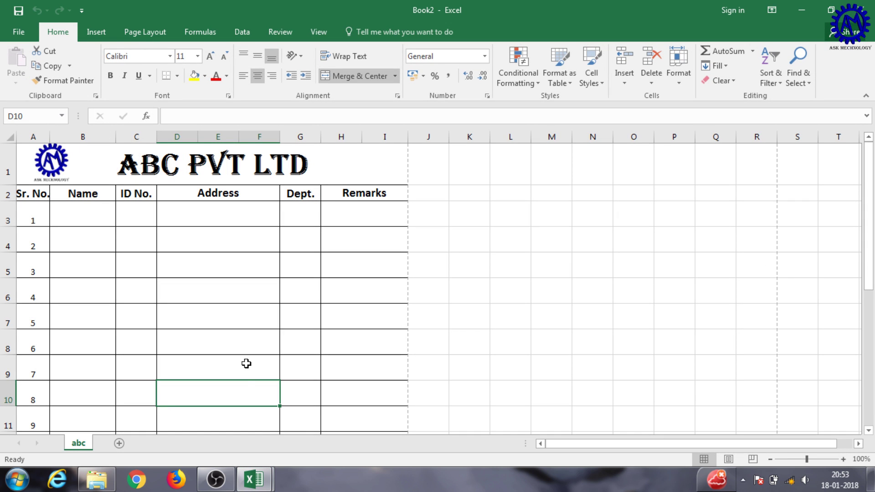
pyautogui.moveTo(256, 480)
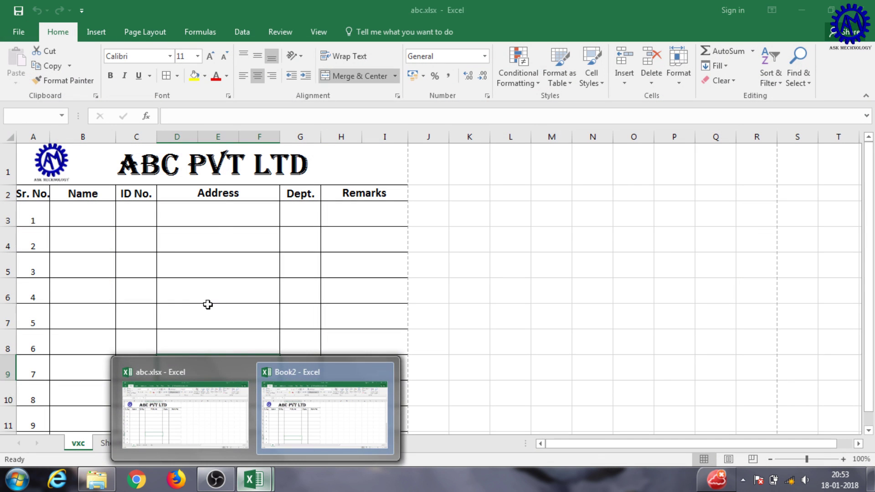
pyautogui.click(102, 219)
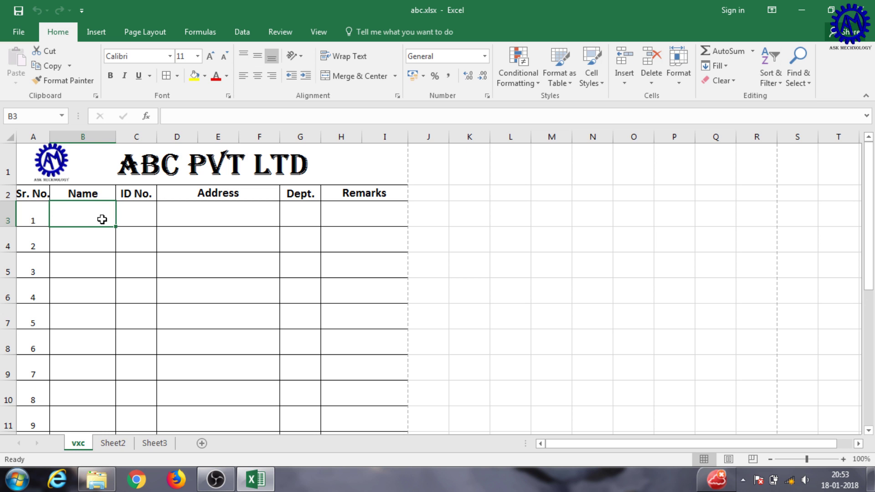
# - Enter the names a, b, c and d down the Name column
pyautogui.write('a')
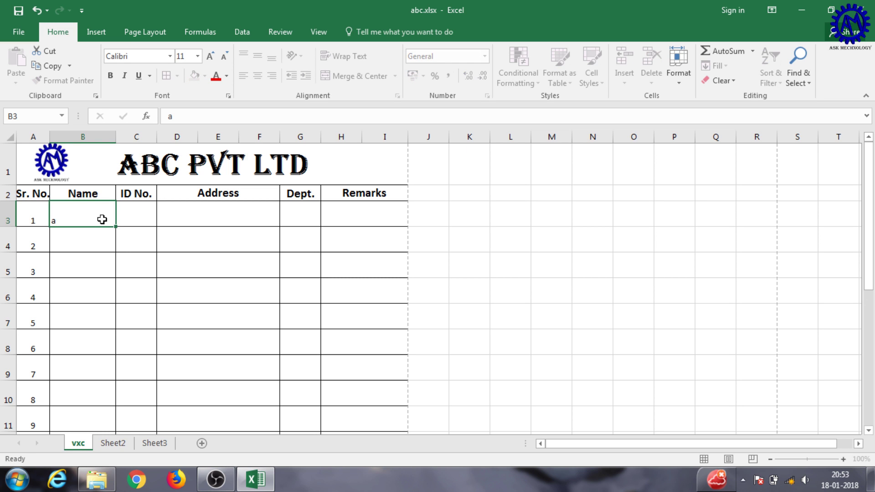
pyautogui.press('Return')
pyautogui.write('b')
pyautogui.press('Return')
pyautogui.write('c')
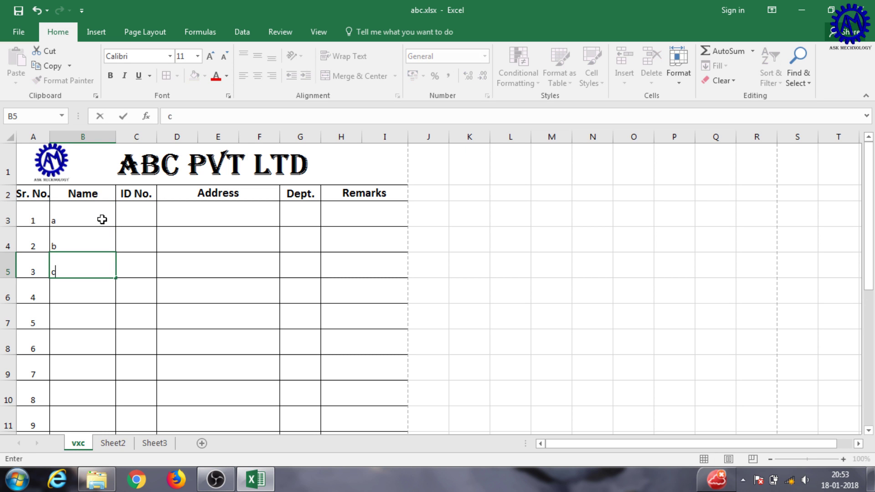
pyautogui.press('Return')
pyautogui.write('d')
pyautogui.press('Return')
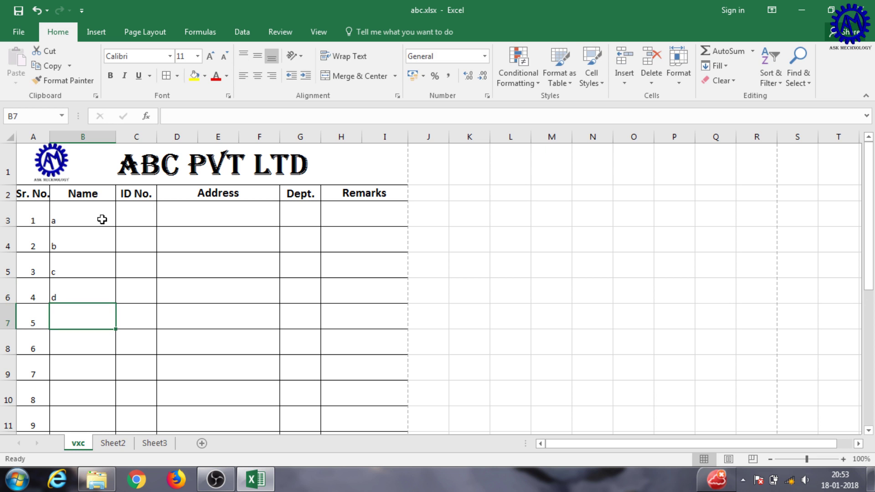
# - Enter ID numbers 1, 2, 3 and 9 starting at C3
pyautogui.click(127, 220)
pyautogui.write('1')
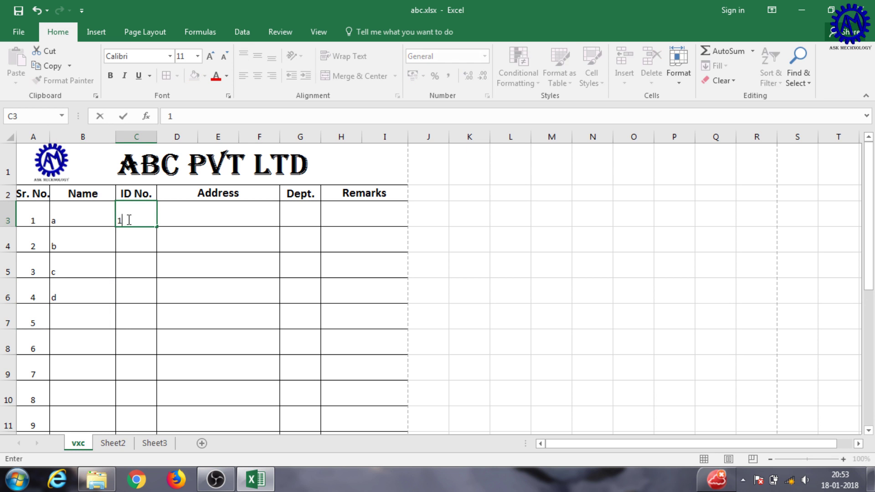
pyautogui.press('Return')
pyautogui.write('2')
pyautogui.press('Return')
pyautogui.write('3')
pyautogui.press('Return')
pyautogui.write('9')
pyautogui.press('Return')
# - Enter addresses mnxbsjbj and bn bxs in D3:D4, and department prod in G3
pyautogui.press('Up')
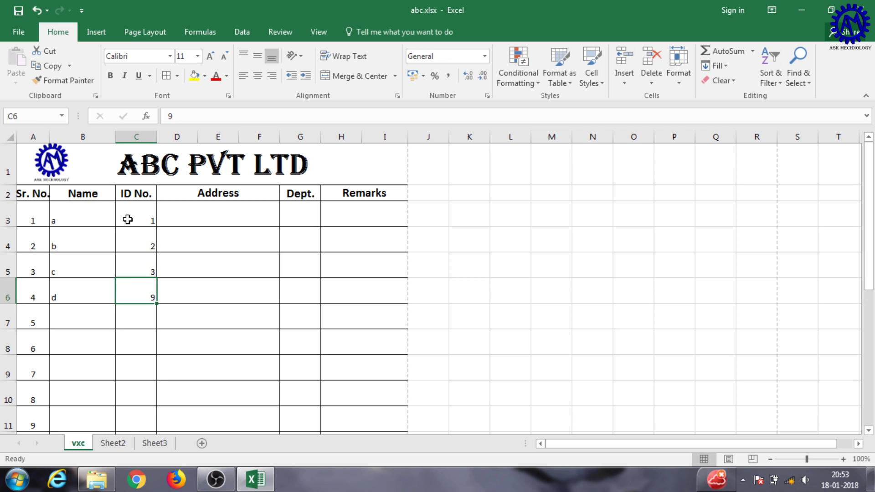
pyautogui.press('Right')
pyautogui.press('Up')
pyautogui.press('Up')
pyautogui.press('Up')
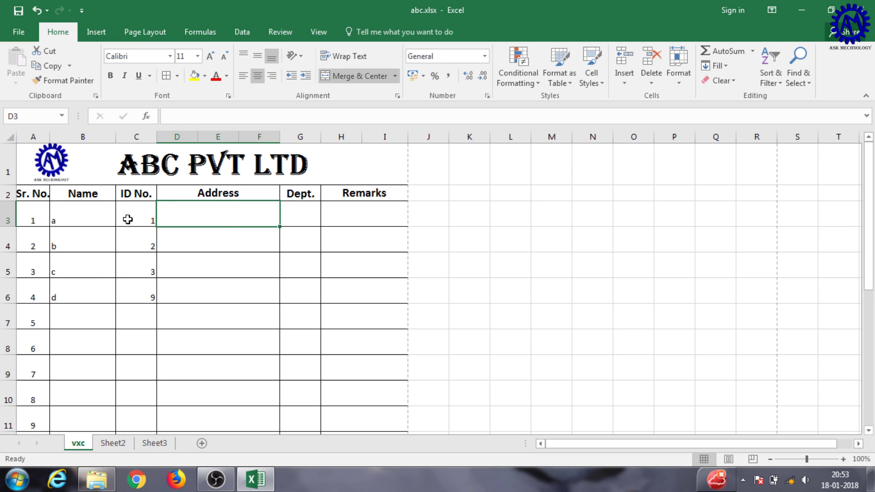
pyautogui.write('mnxbsjbj')
pyautogui.click(180, 238)
pyautogui.write('bn b')
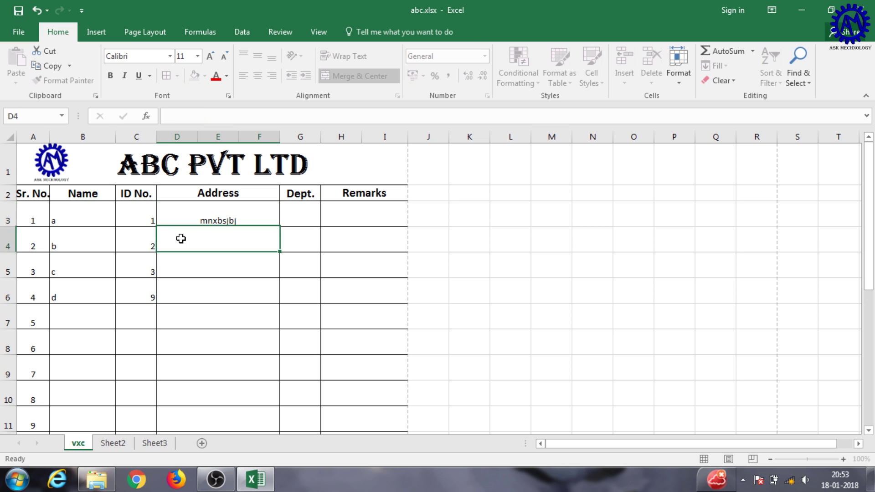
pyautogui.write('xs')
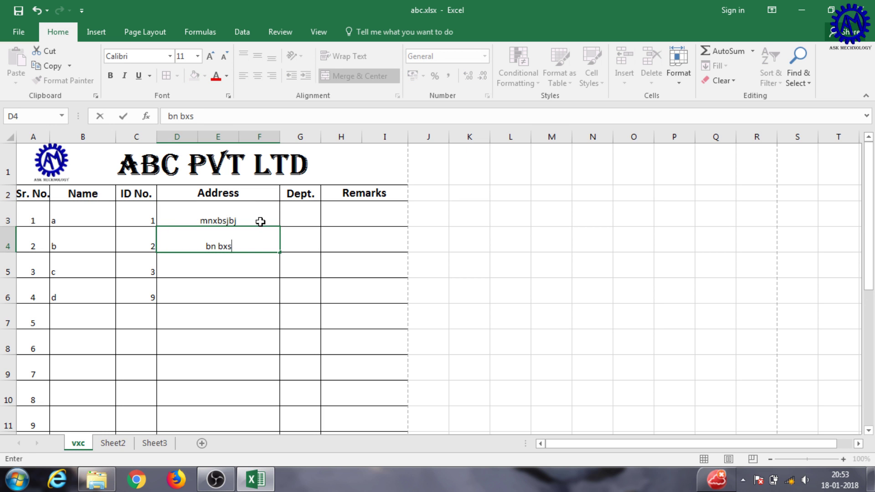
pyautogui.click(310, 218)
pyautogui.write('prod')
pyautogui.click(302, 243)
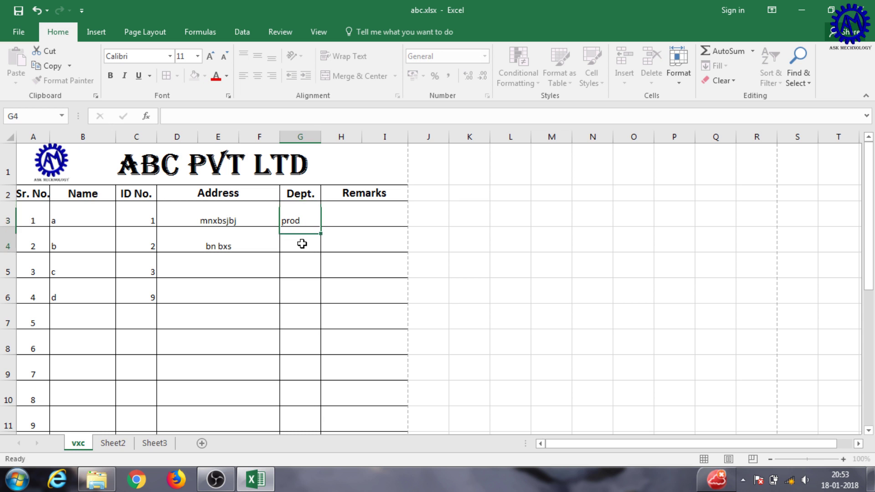
# - Enter qual in G4 and fill it down into G5
pyautogui.write('qual')
pyautogui.press('Return')
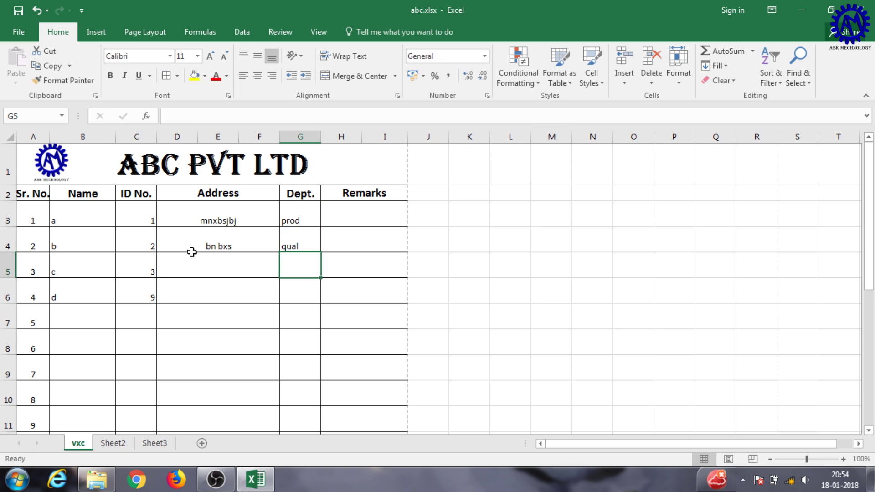
pyautogui.click(291, 246)
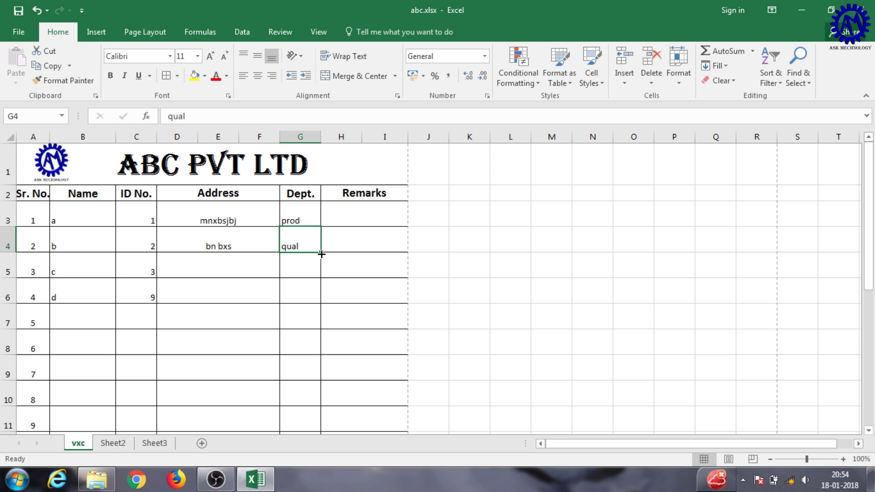
pyautogui.moveTo(322, 254); pyautogui.dragTo(330, 273)
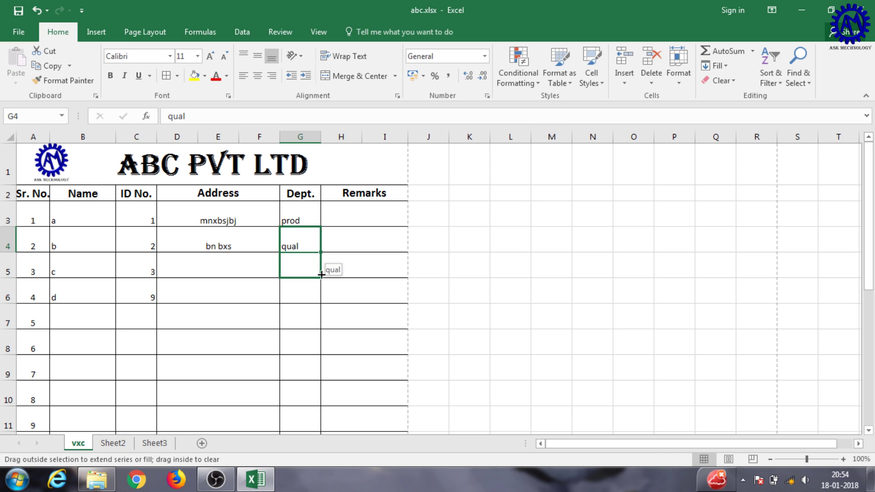
pyautogui.click(337, 273)
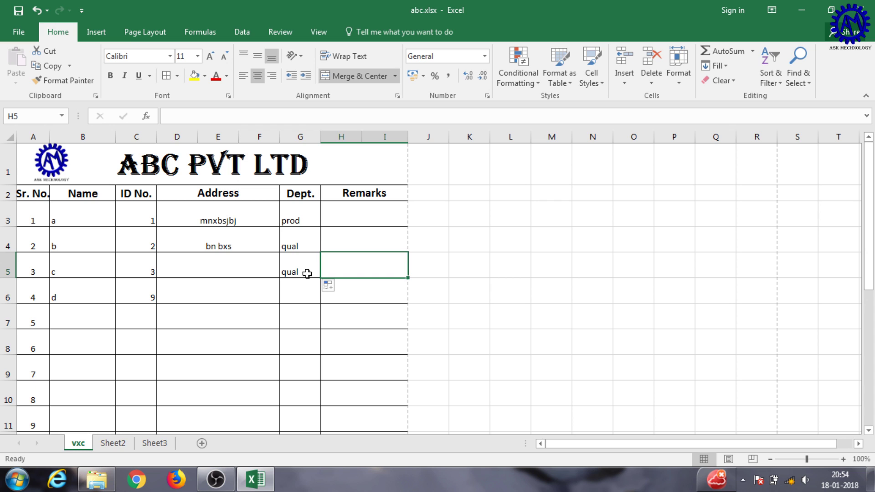
pyautogui.click(307, 273)
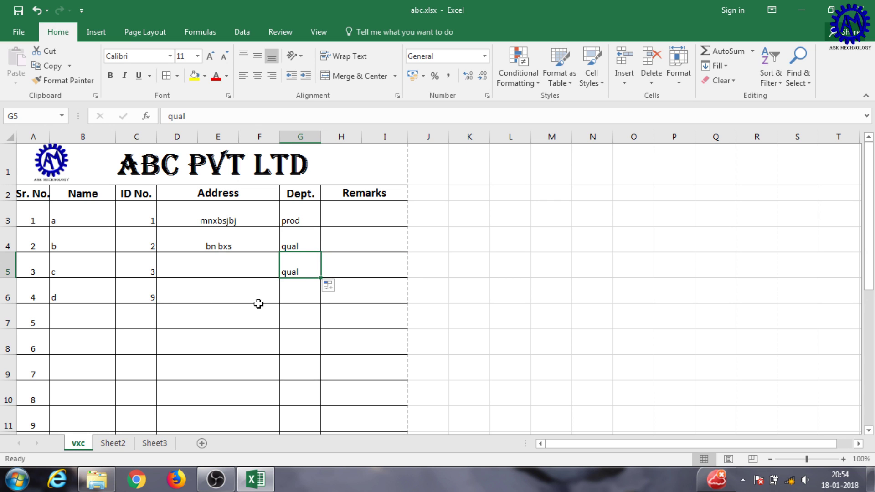
# - Copy prod from G3 into G6
pyautogui.click(305, 295)
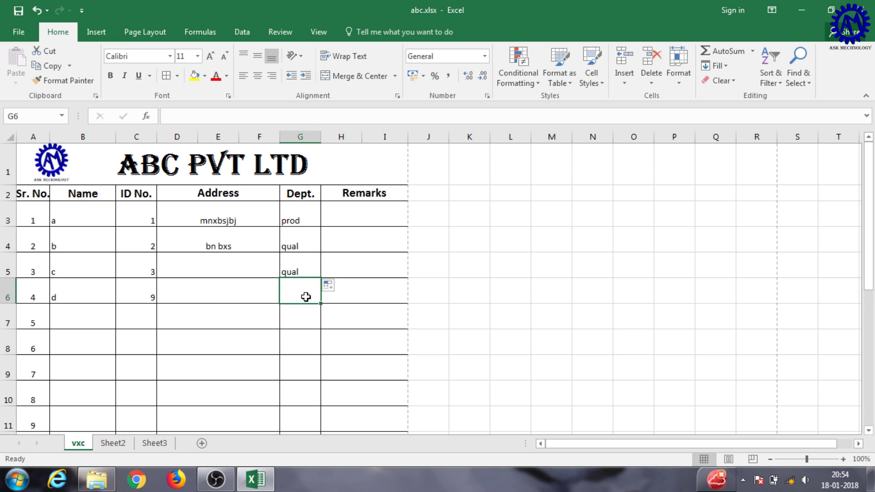
pyautogui.click(301, 218)
pyautogui.hotkey('ctrl', 'c')
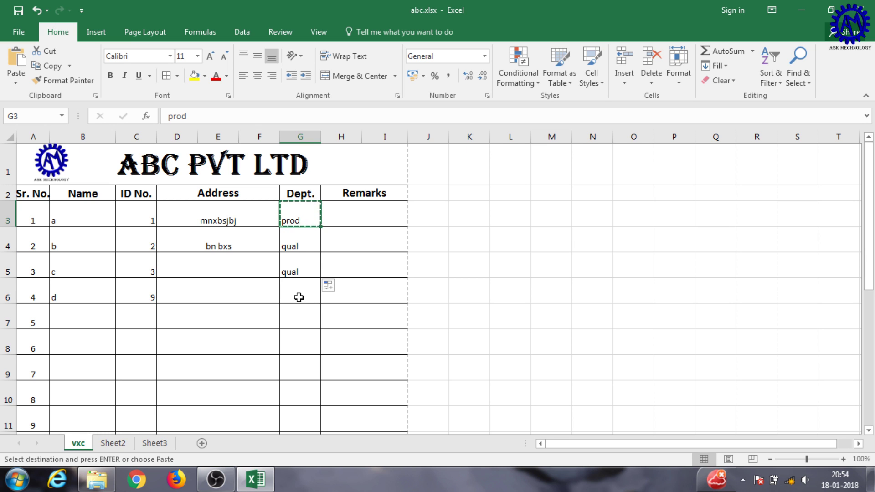
pyautogui.click(298, 297)
pyautogui.hotkey('ctrl', 'v')
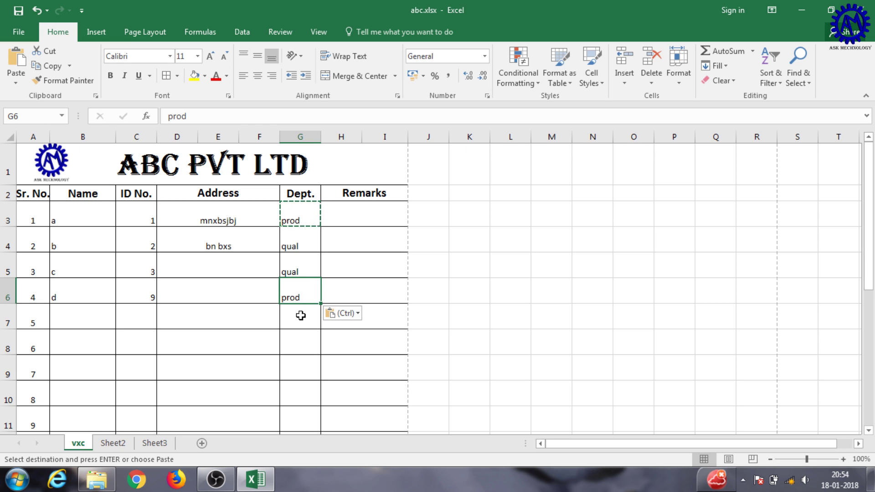
# - Undo the stray prod pastes in G8 and the row 9 address cell
pyautogui.click(302, 349)
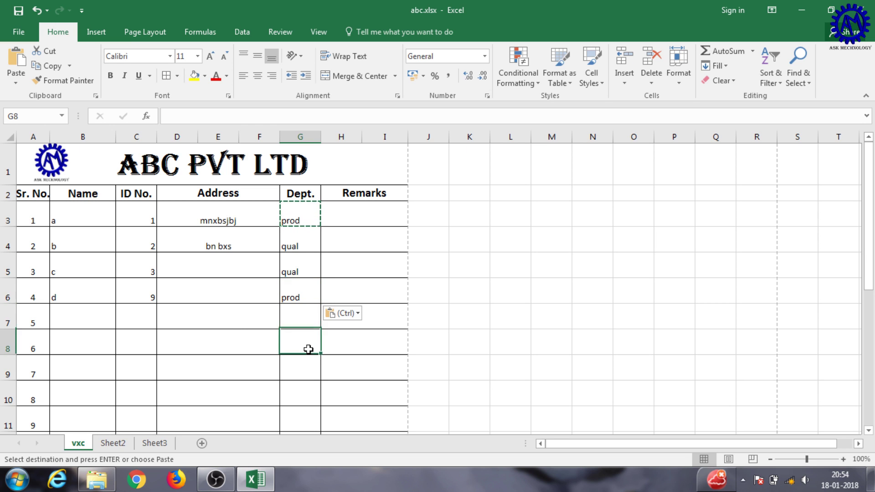
pyautogui.hotkey('ctrl', 'v')
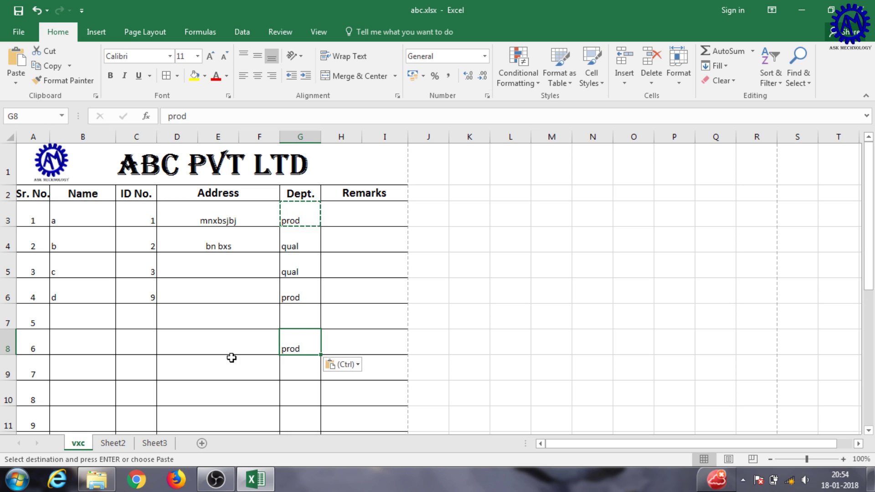
pyautogui.click(231, 358)
pyautogui.hotkey('ctrl', 'v')
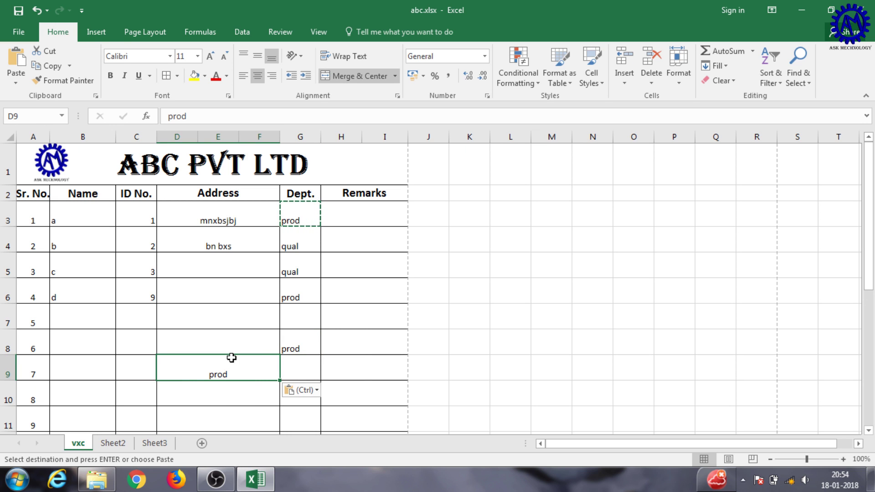
pyautogui.press('ctrl')
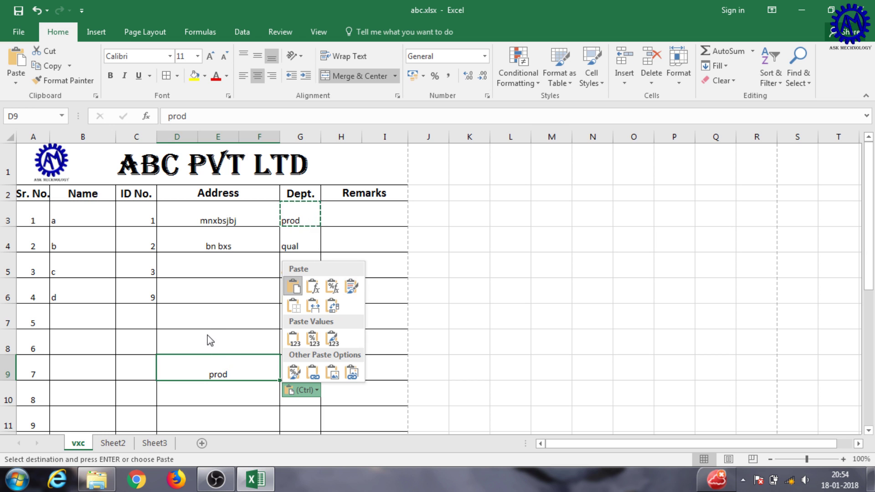
pyautogui.press('Escape')
pyautogui.hotkey('ctrl', 'z')
pyautogui.hotkey('ctrl', 'z')
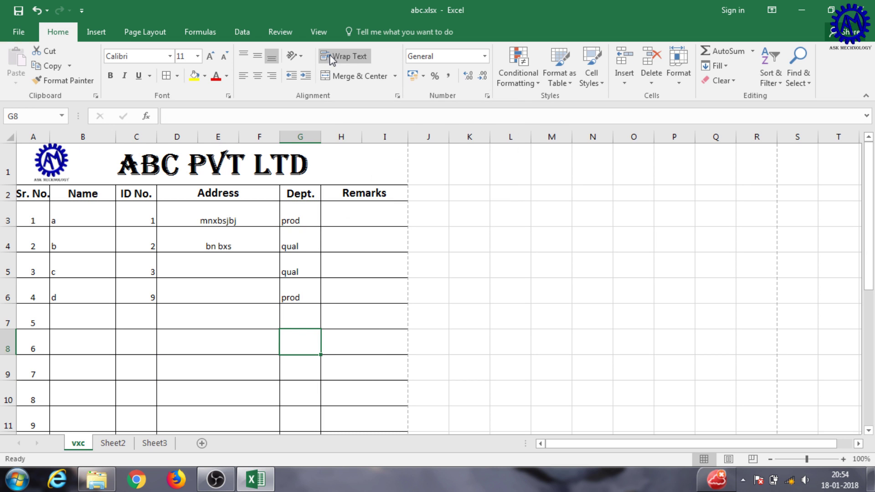
pyautogui.scroll(-1, 273, 181)
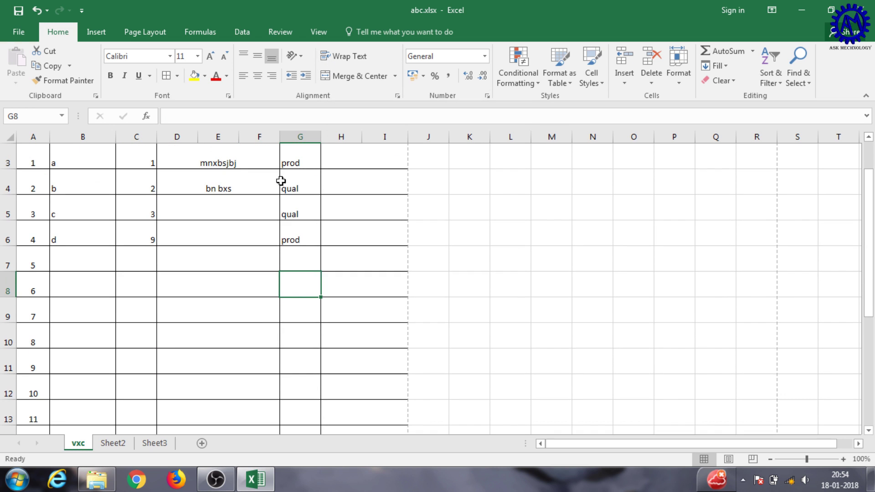
pyautogui.scroll(1, 302, 182)
pyautogui.click(367, 227)
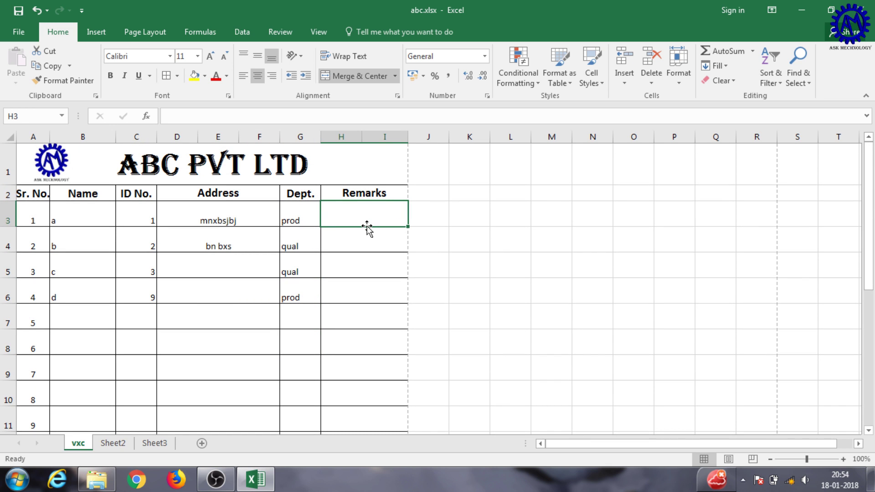
# - Type 'I love my India ok India is the best' into the Remarks cell H3
pyautogui.write('I love my India ')
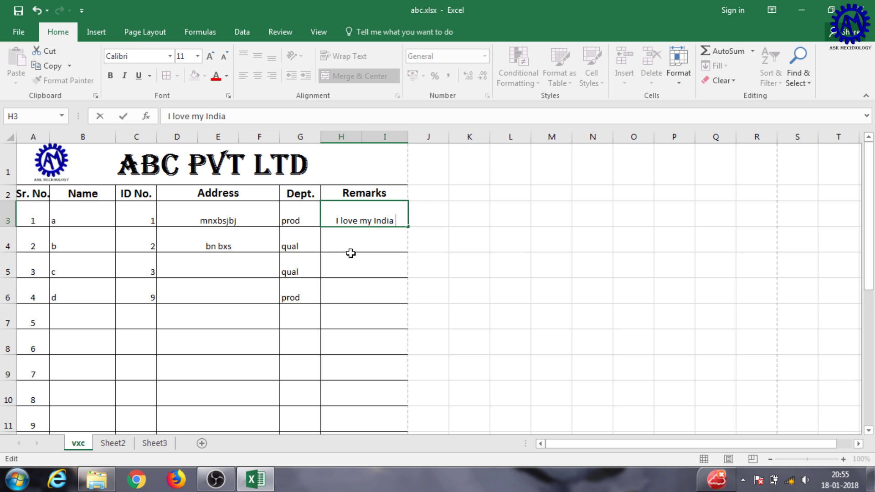
pyautogui.write('ok i')
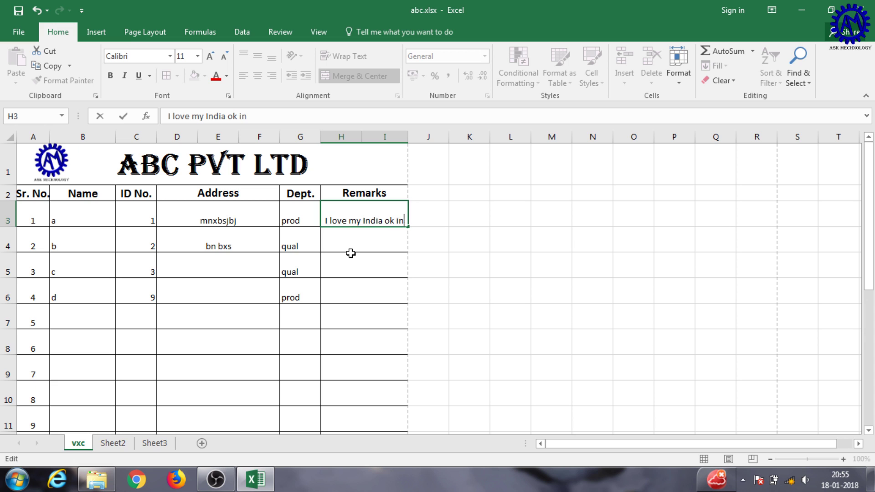
pyautogui.press('BackSpace')
pyautogui.write('India is the best')
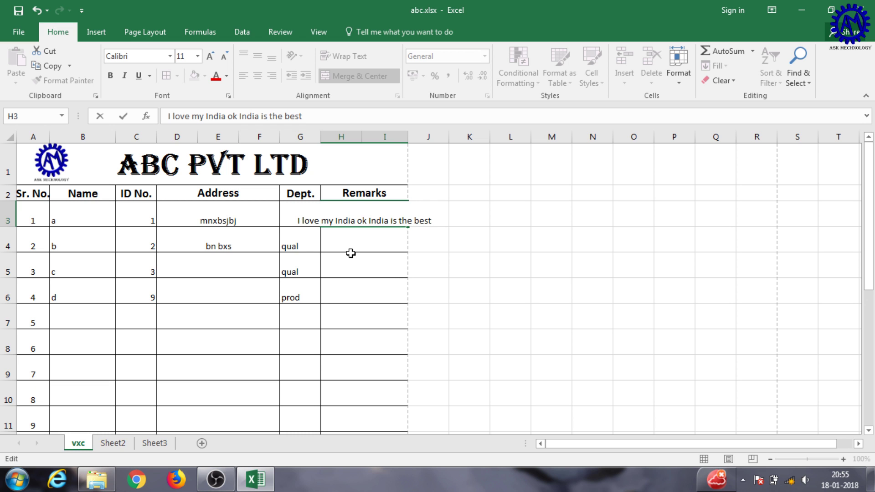
pyautogui.click(351, 253)
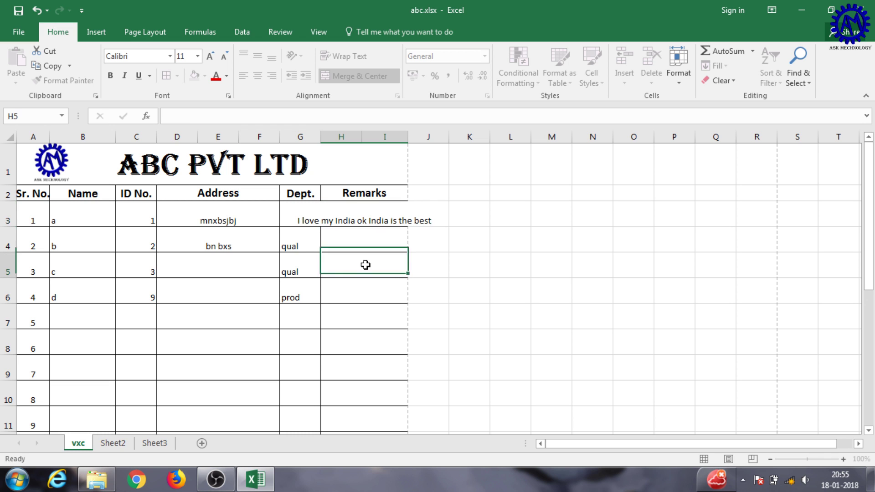
pyautogui.click(377, 223)
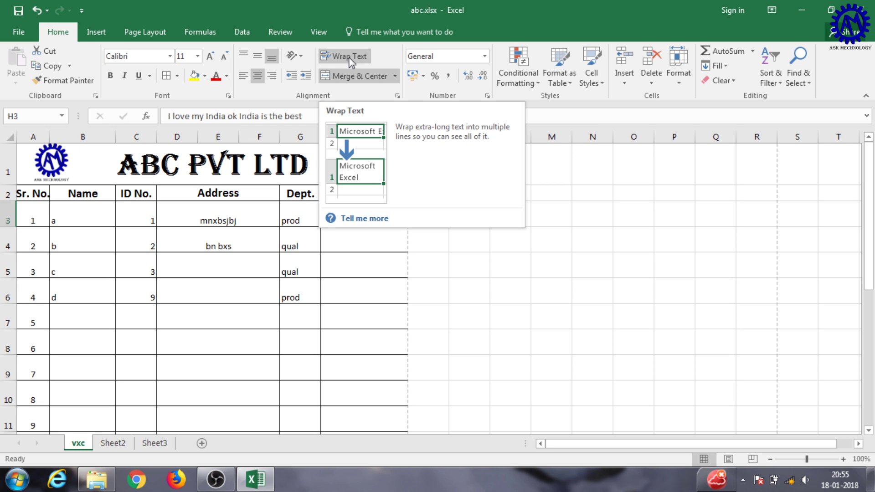
# - Turn on Wrap Text for the H3 remark and enter stm as the H4 remark
pyautogui.click(349, 58)
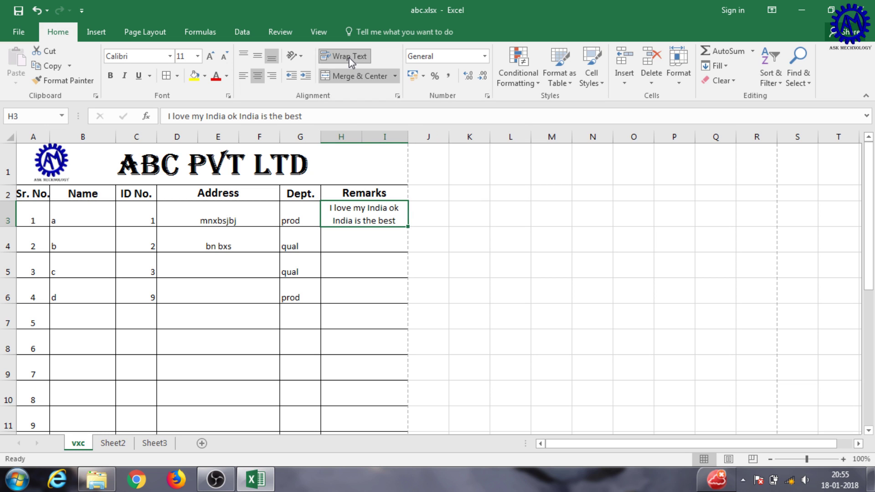
pyautogui.click(361, 241)
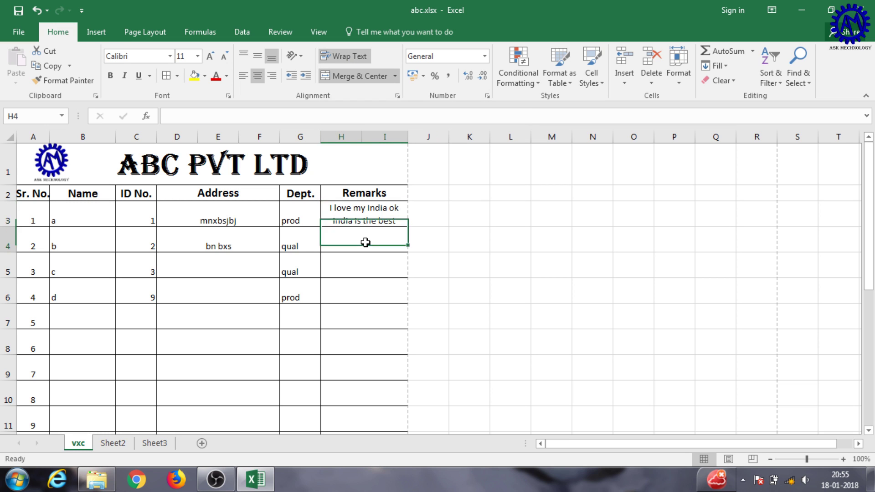
pyautogui.doubleClick(356, 242)
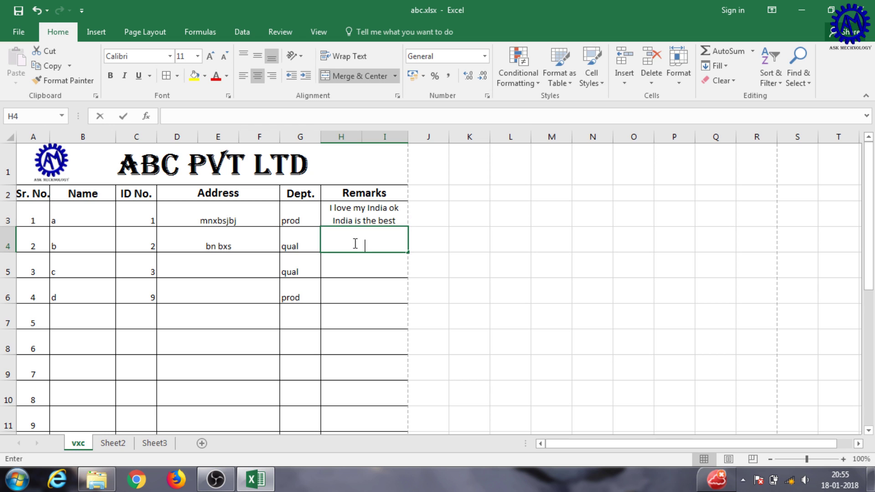
pyautogui.press('Escape')
pyautogui.write('stm')
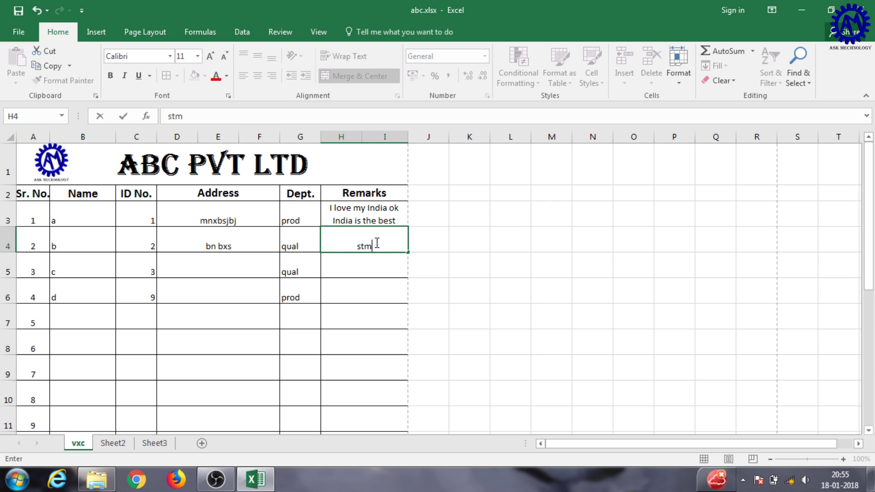
pyautogui.press('Return')
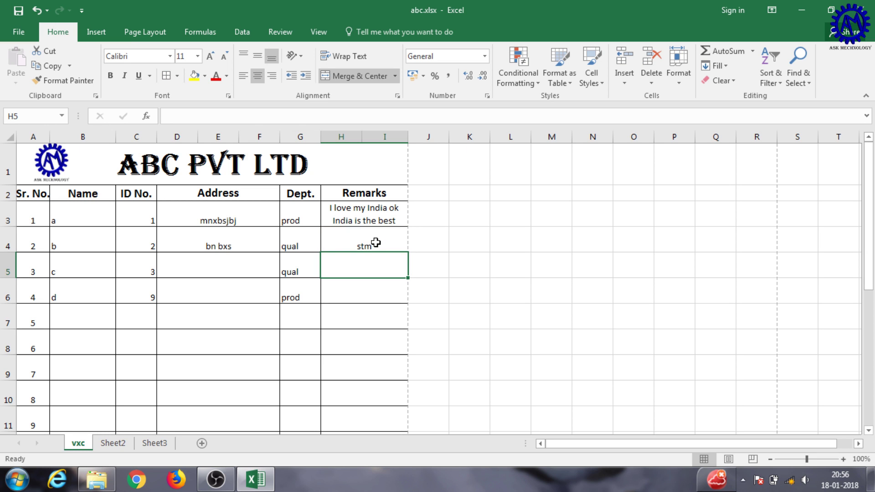
# - Reselect the stm remark in H4 to get it ready for editing
pyautogui.click(376, 242)
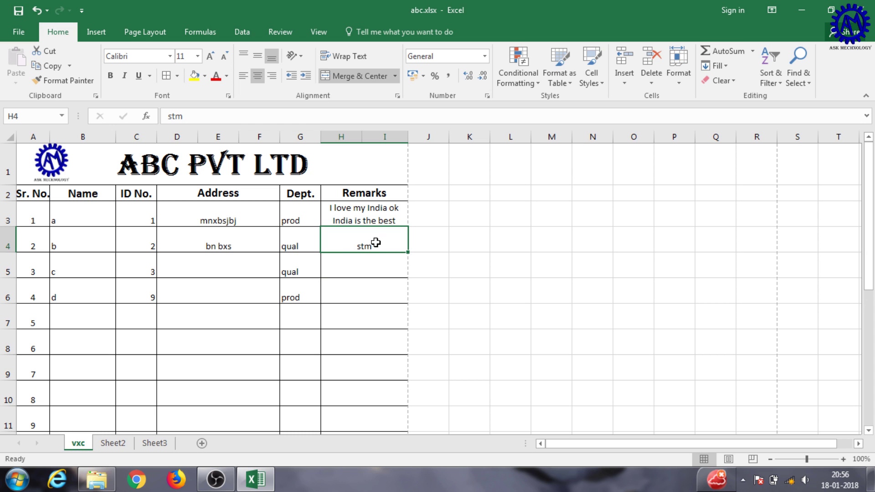
pyautogui.doubleClick(376, 243)
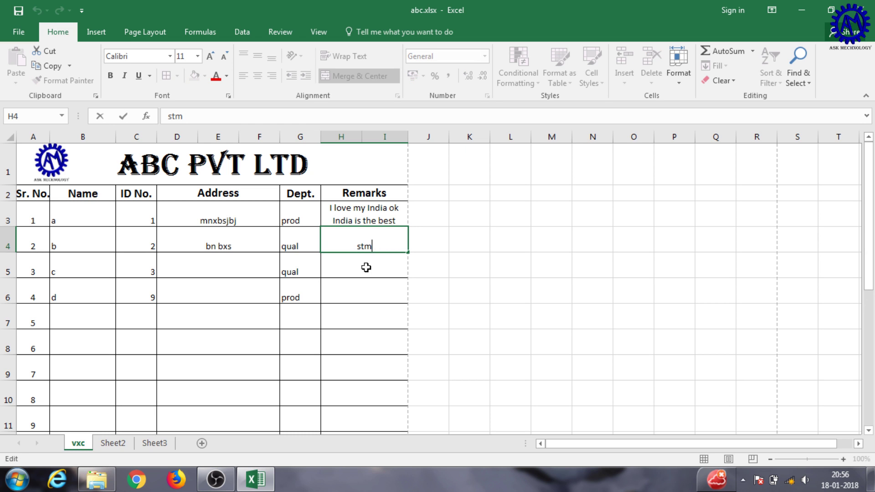
pyautogui.press('Return')
pyautogui.click(381, 246)
pyautogui.doubleClick(382, 246)
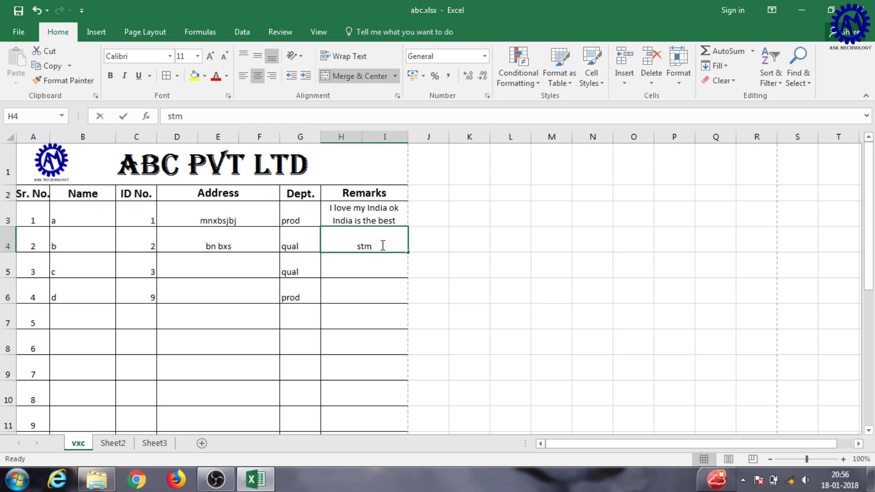
pyautogui.click(370, 271)
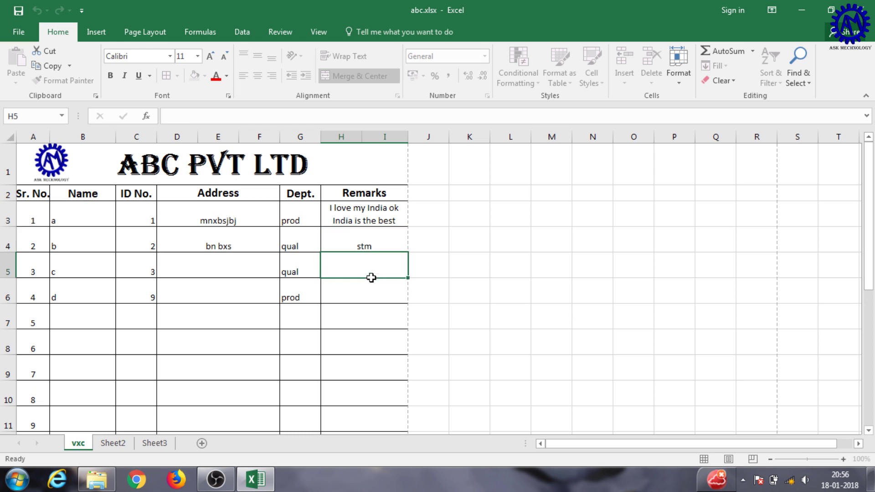
pyautogui.click(392, 234)
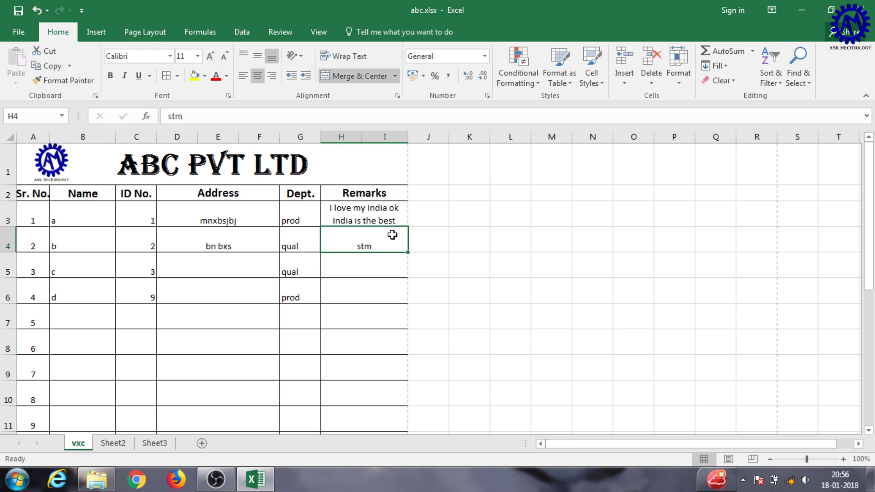
pyautogui.click(194, 117)
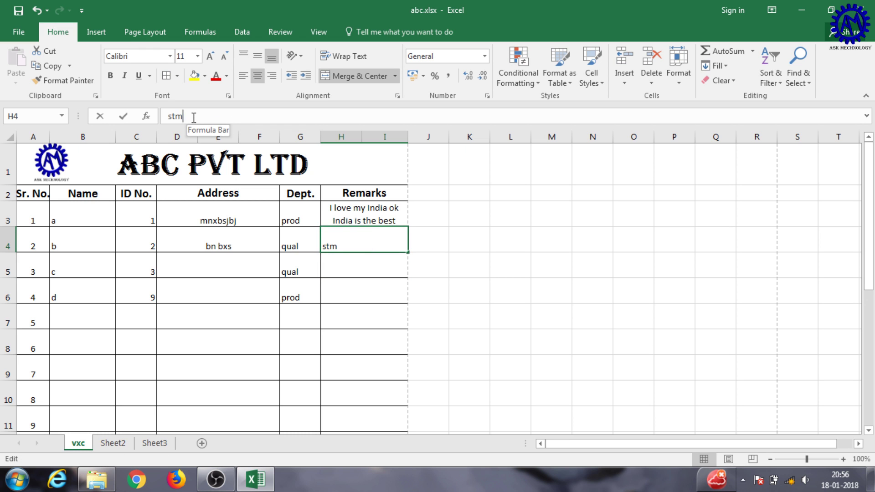
pyautogui.click(201, 240)
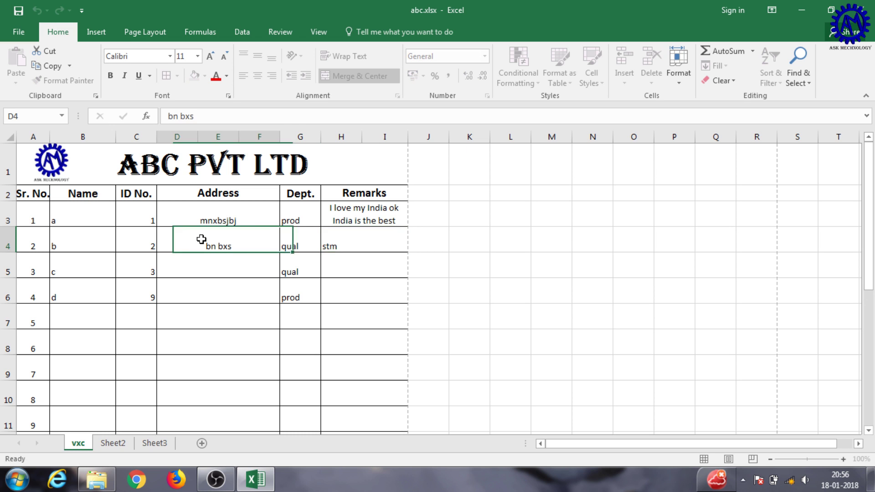
pyautogui.click(360, 246)
# - Add vsvs on a second line after stm in H4 using Alt+Enter
pyautogui.press('F2')
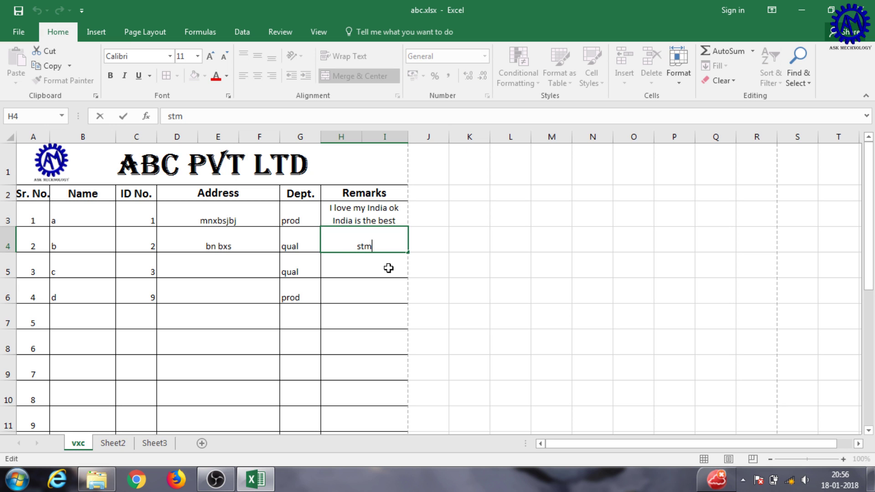
pyautogui.hotkey('alt', 'Return')
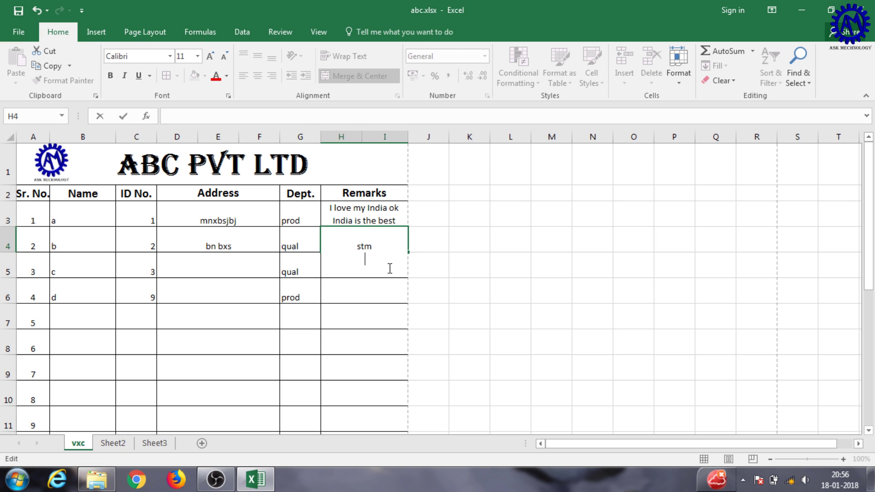
pyautogui.write('vsvs')
pyautogui.click(375, 294)
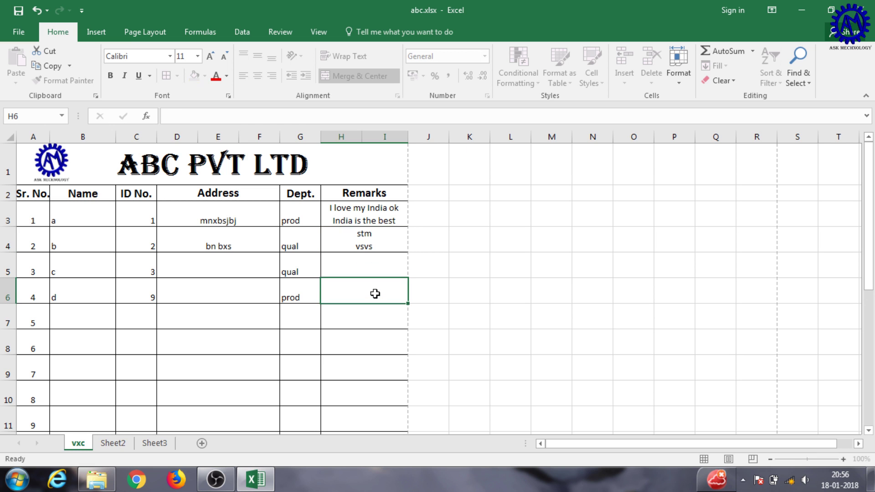
pyautogui.click(384, 242)
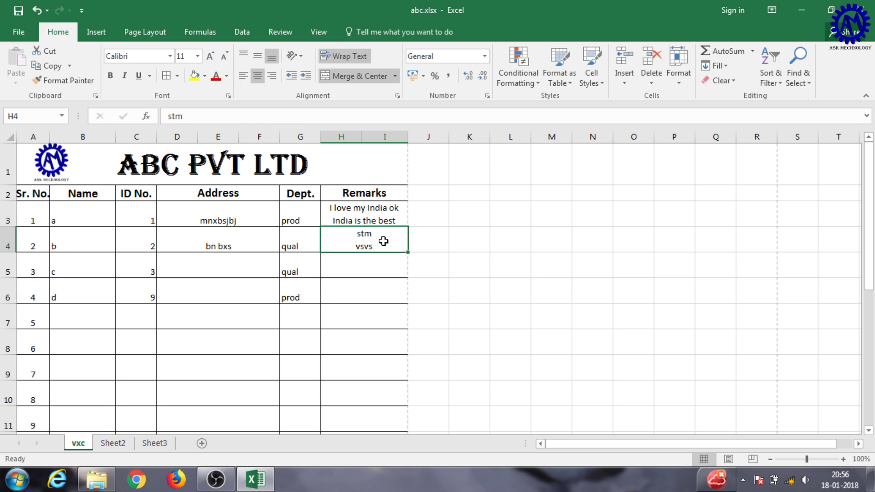
pyautogui.press('Down')
pyautogui.press('Down')
pyautogui.press('Down')
pyautogui.click(225, 244)
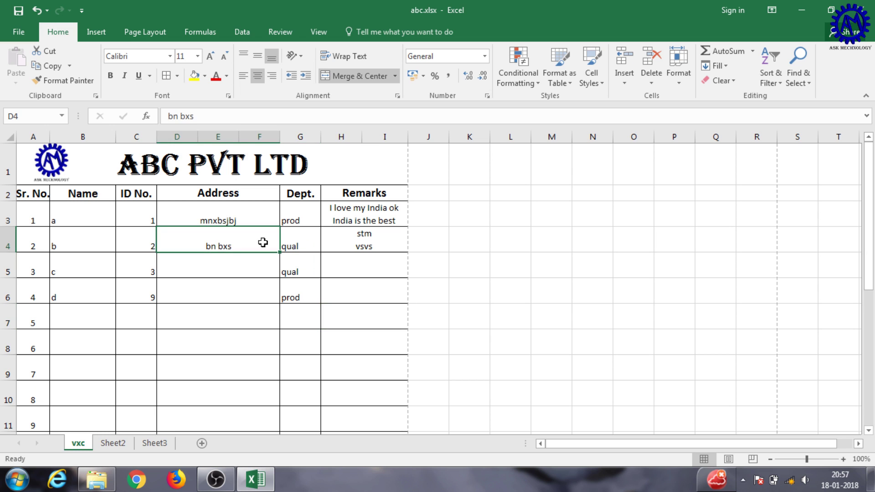
pyautogui.click(293, 236)
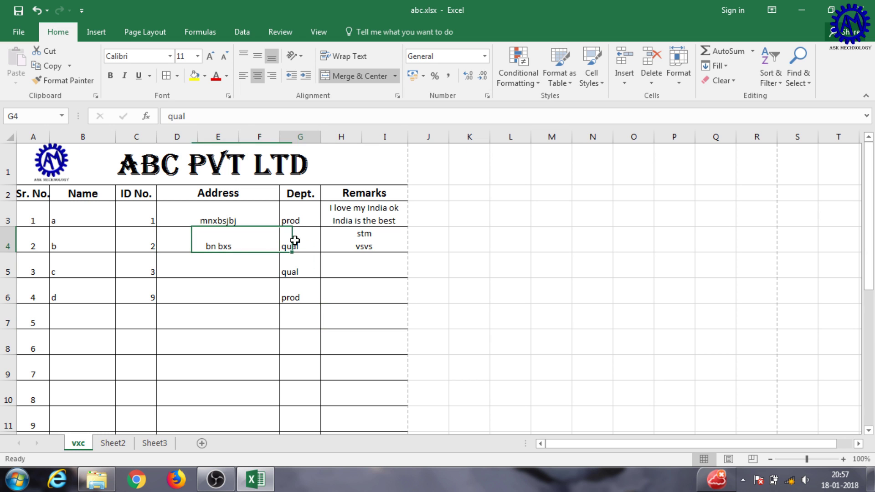
pyautogui.click(301, 56)
pyautogui.click(316, 103)
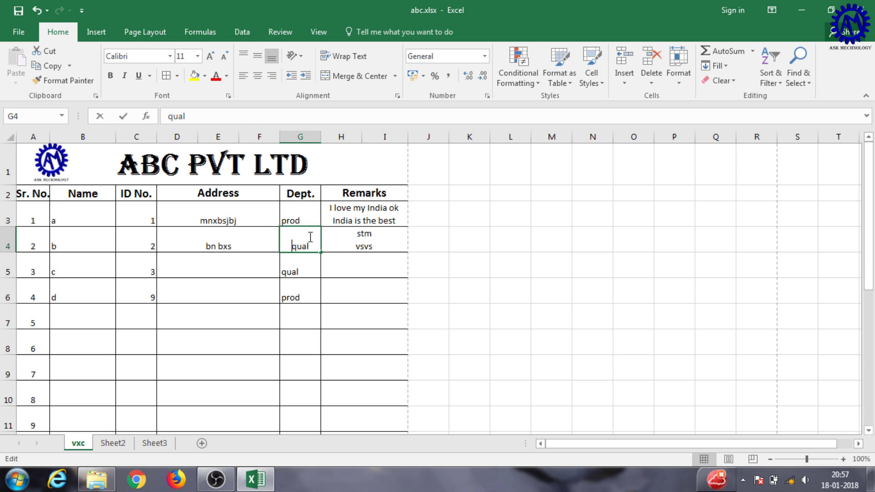
pyautogui.click(303, 287)
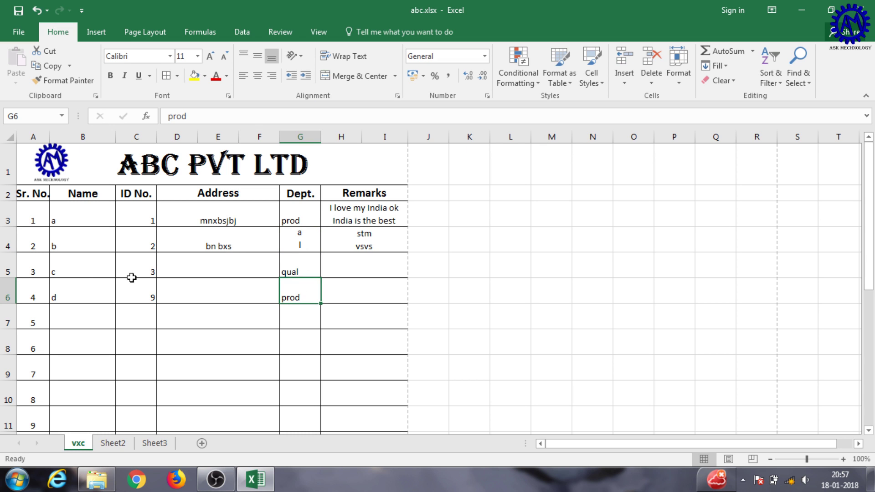
pyautogui.moveTo(6, 252); pyautogui.dragTo(5, 277)
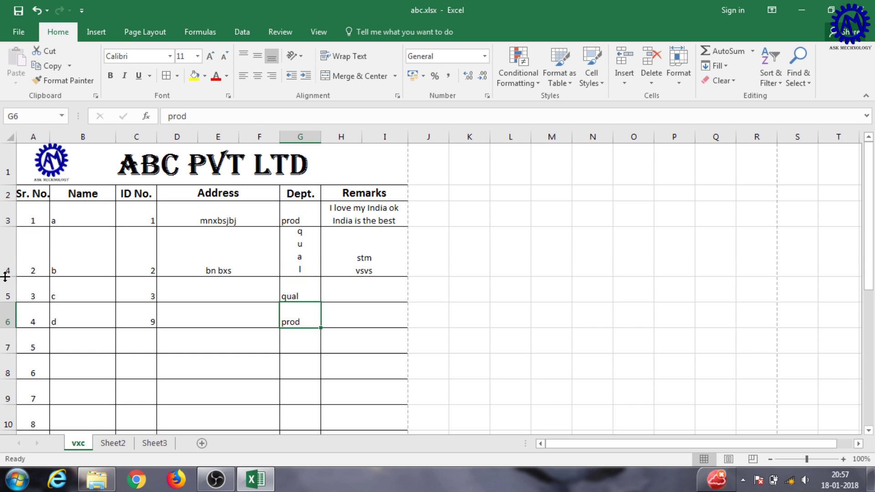
pyautogui.click(291, 260)
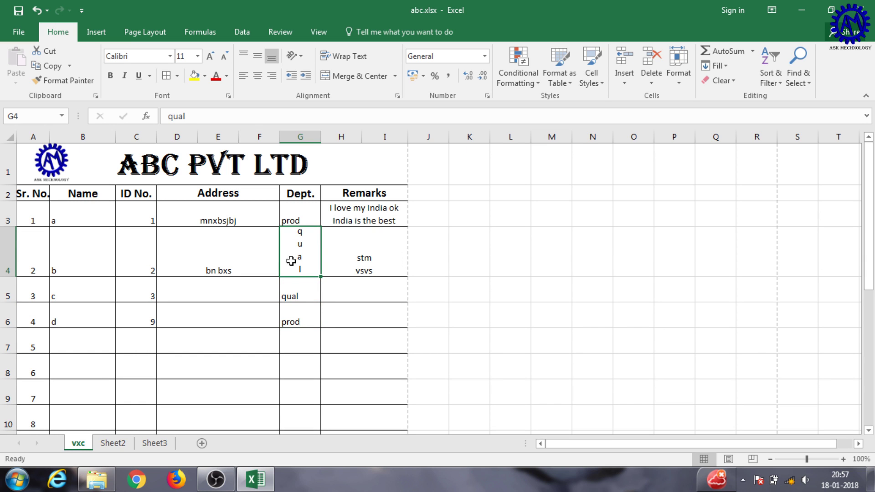
pyautogui.hotkey('ctrl', 'z')
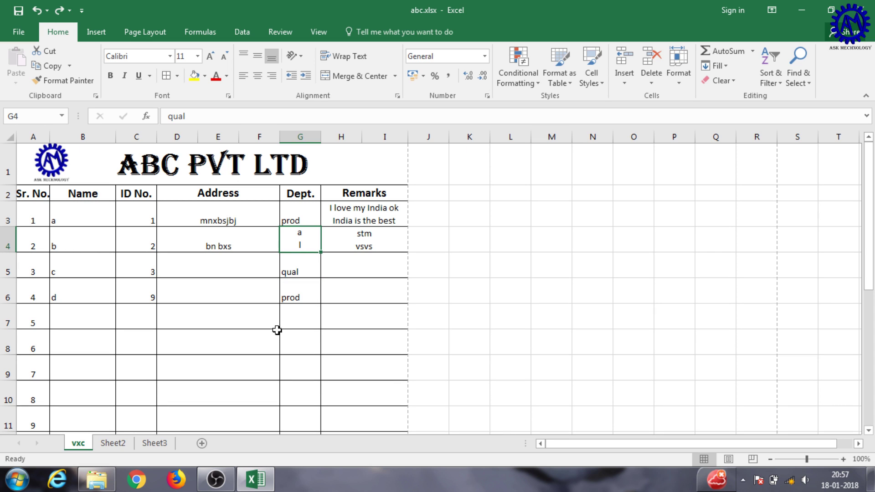
pyautogui.hotkey('ctrl', 'z')
pyautogui.click(277, 330)
pyautogui.hotkey('ctrl', 'z')
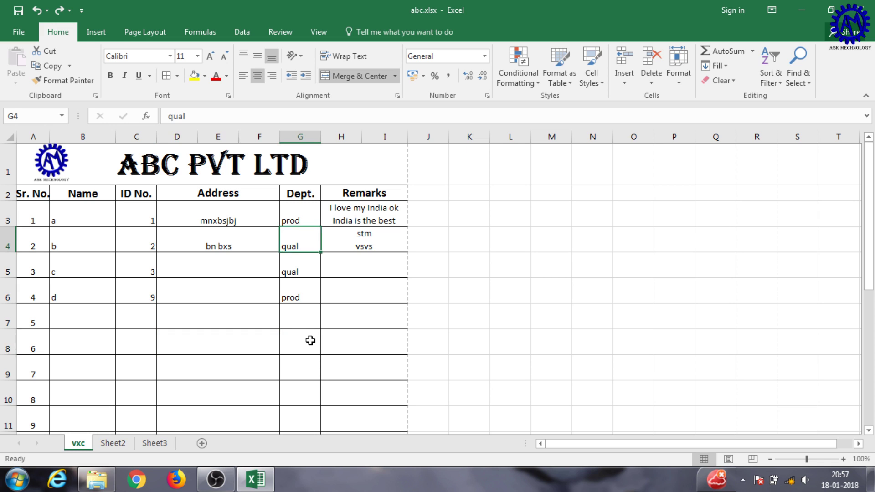
pyautogui.hotkey('ctrl', 'y')
pyautogui.hotkey('ctrl', 'z')
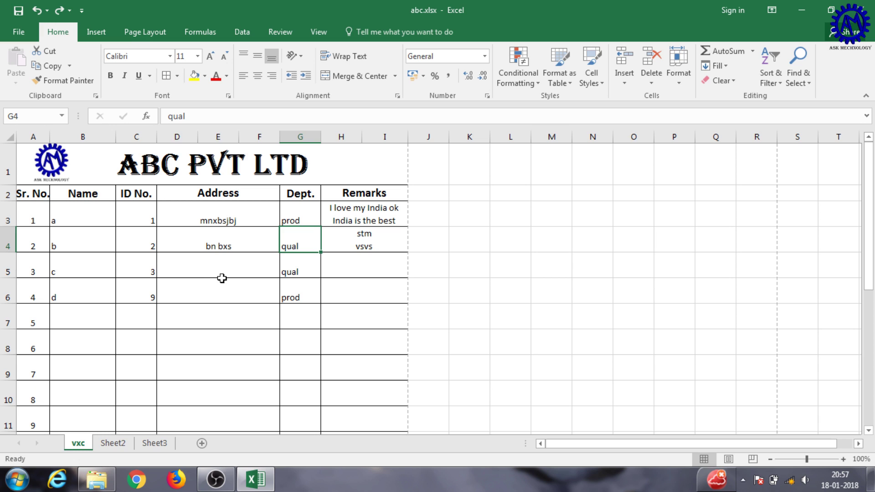
pyautogui.click(210, 272)
pyautogui.press('Delete')
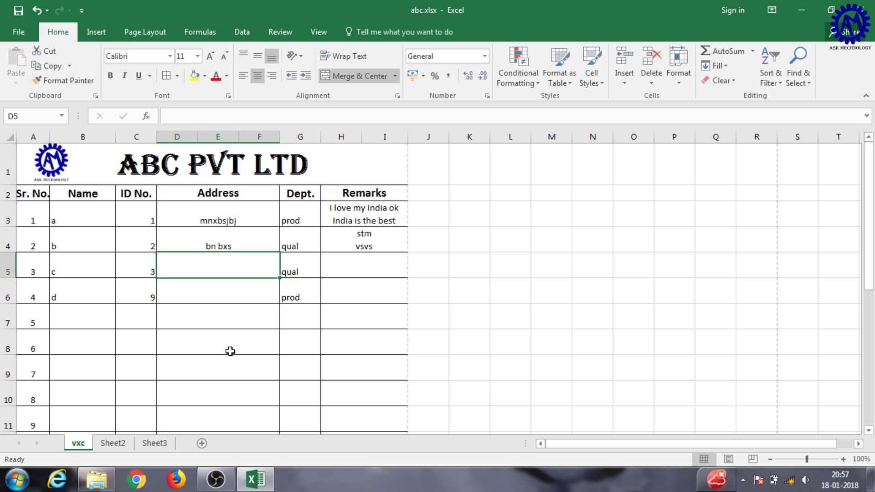
# - Insert the recently used Ø symbol (Arial Unicode MS) into cell D5 via Insert > Symbol
pyautogui.click(96, 32)
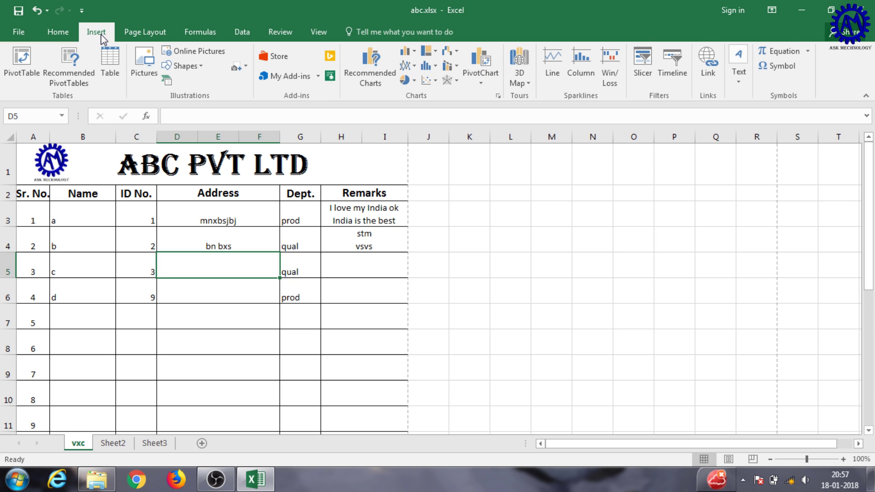
pyautogui.click(53, 36)
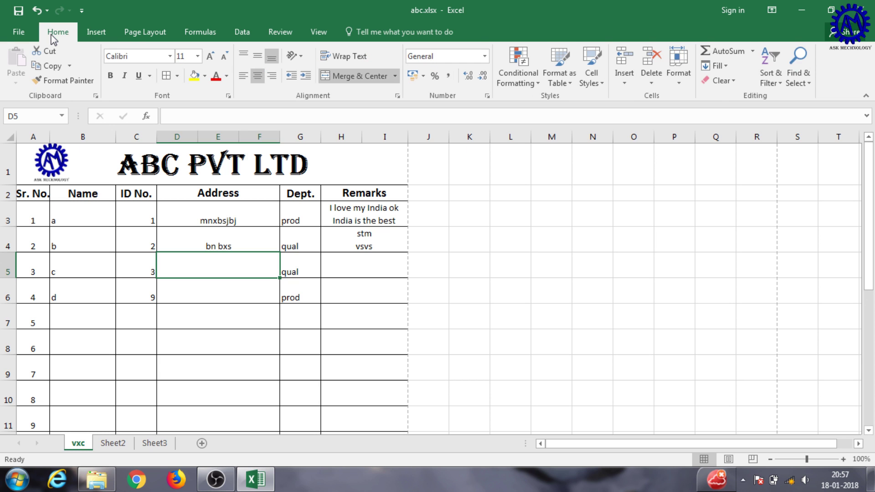
pyautogui.click(93, 36)
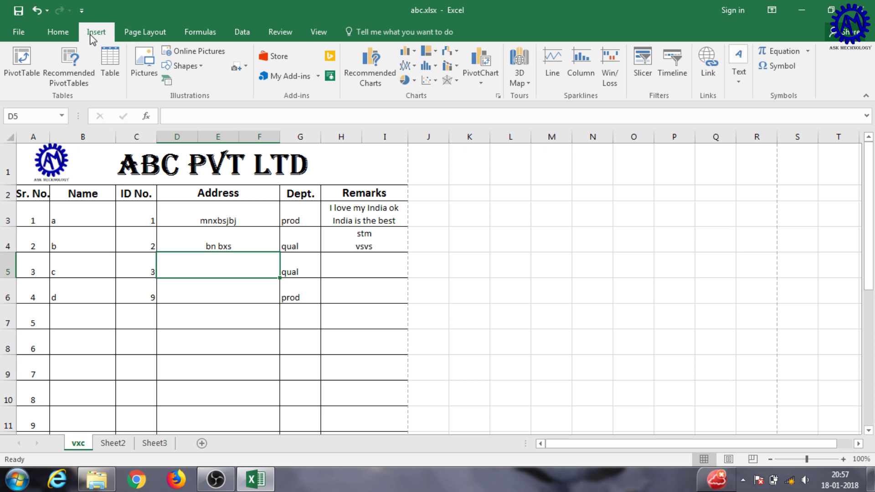
pyautogui.click(777, 67)
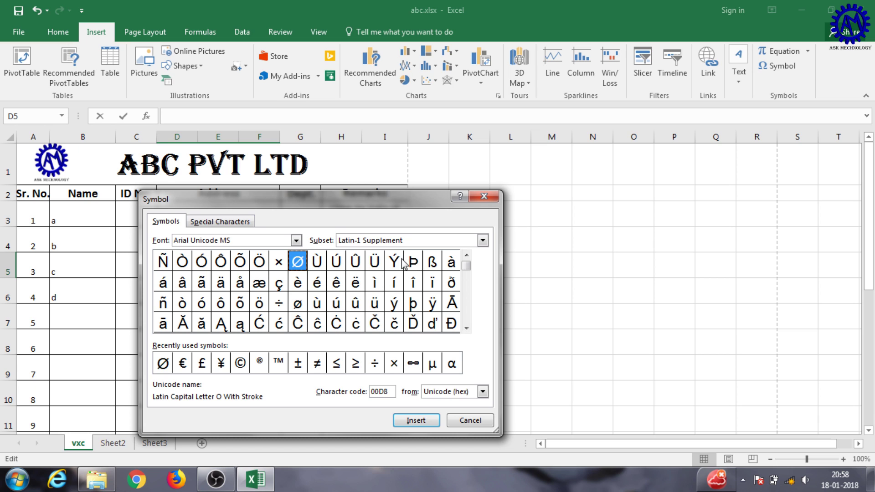
pyautogui.click(297, 240)
pyautogui.moveTo(296, 258)
pyautogui.mouseDown()
pyautogui.moveTo(296, 296)
pyautogui.moveTo(297, 255)
pyautogui.mouseUp()
pyautogui.click(296, 240)
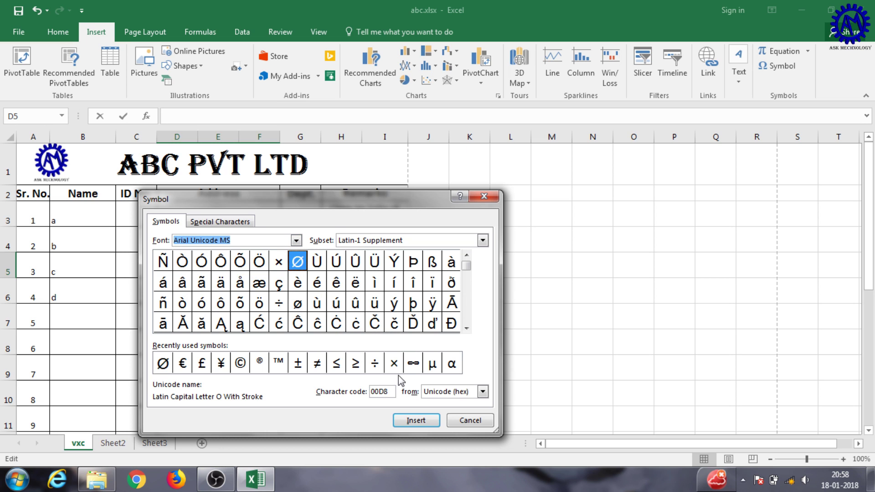
pyautogui.click(168, 361)
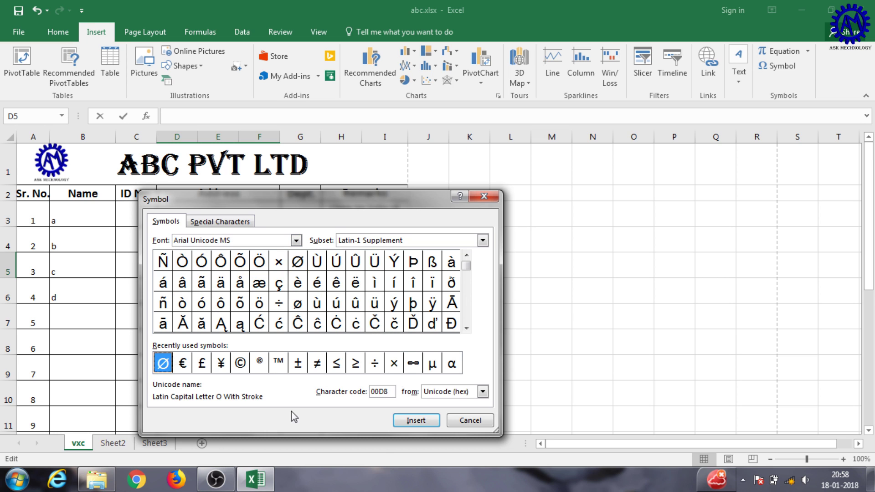
pyautogui.click(416, 421)
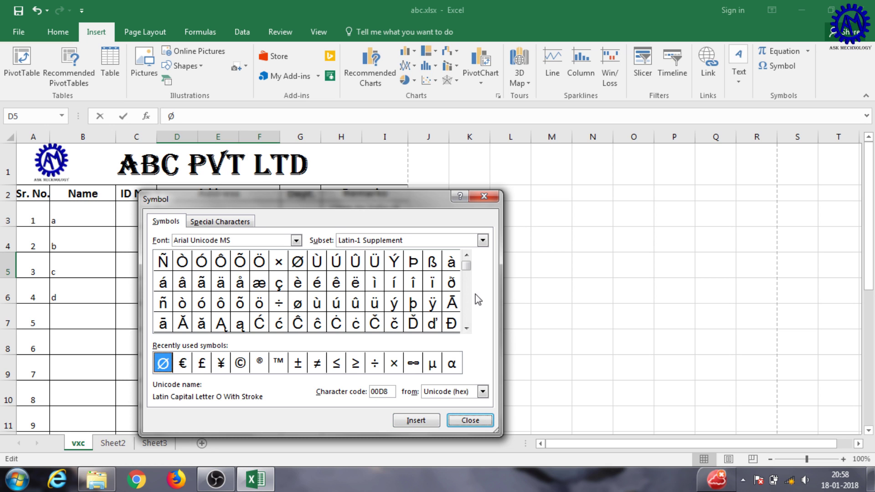
pyautogui.click(484, 196)
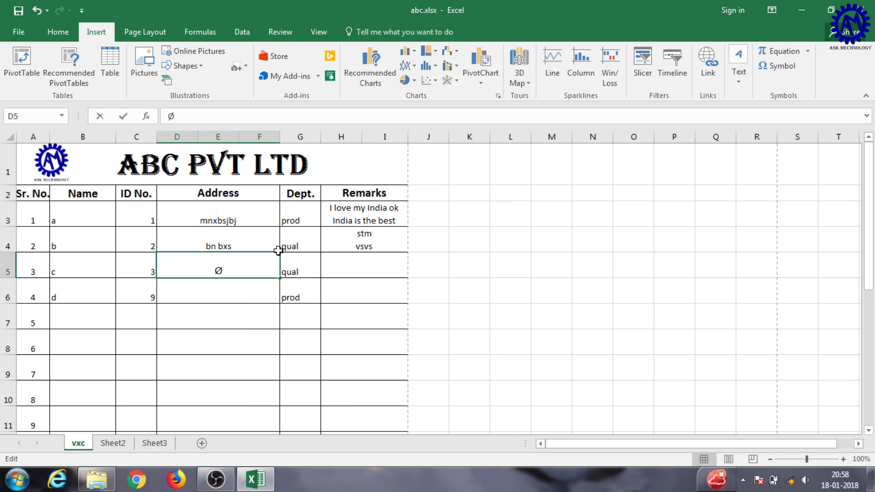
pyautogui.click(244, 308)
pyautogui.click(235, 271)
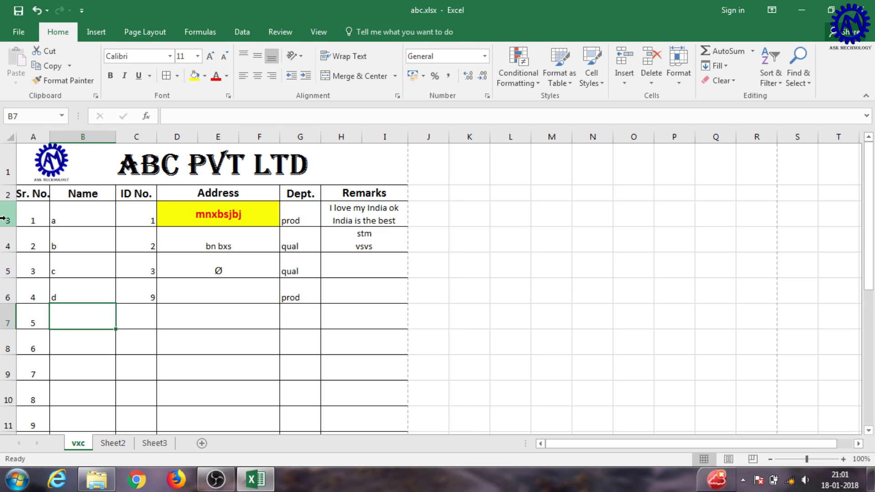
# - Insert a blank row above row 4
pyautogui.click(6, 238)
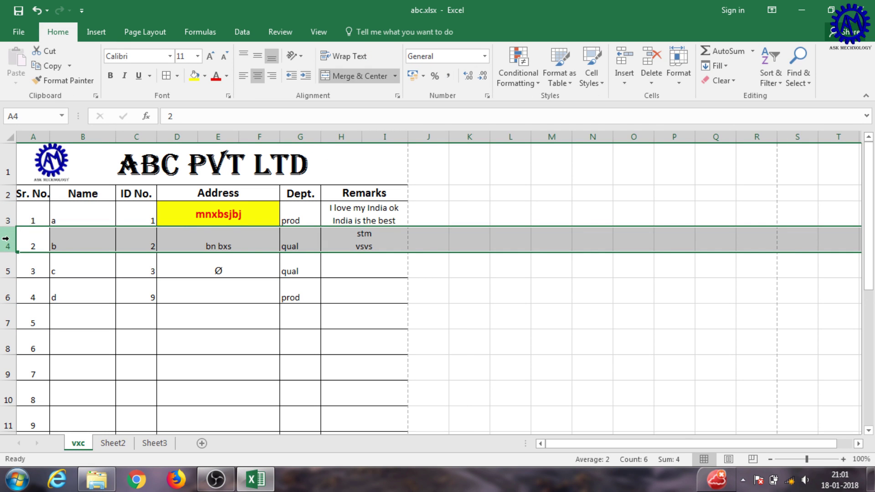
pyautogui.rightClick(5, 239)
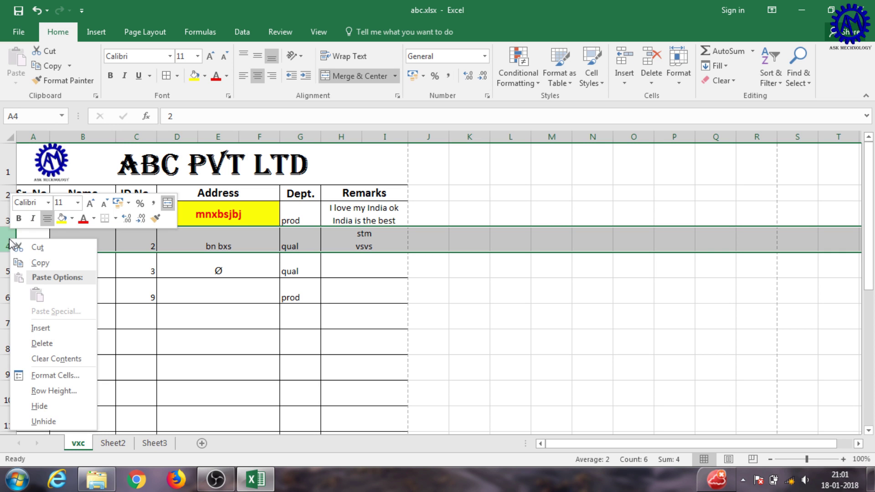
pyautogui.click(41, 328)
pyautogui.click(148, 319)
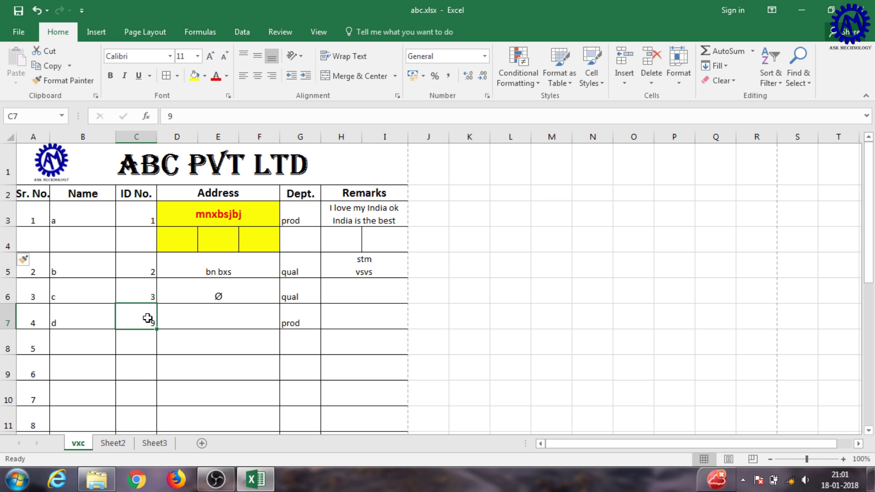
# - Merge row 4's Address cells with No Fill, and merge its Remarks cells
pyautogui.click(179, 244)
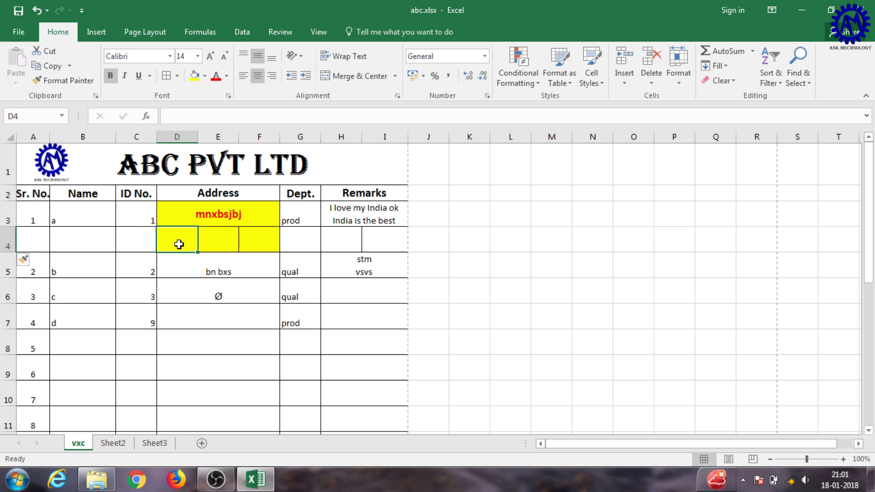
pyautogui.moveTo(191, 241); pyautogui.dragTo(250, 242)
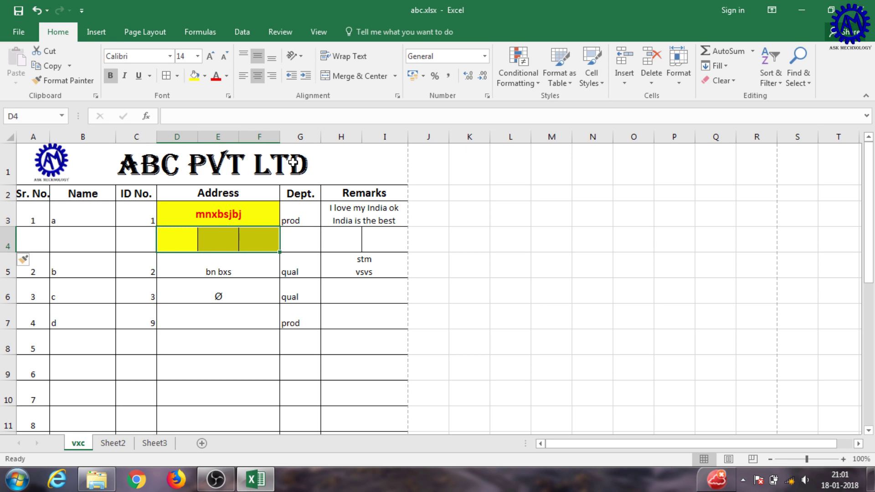
pyautogui.click(354, 79)
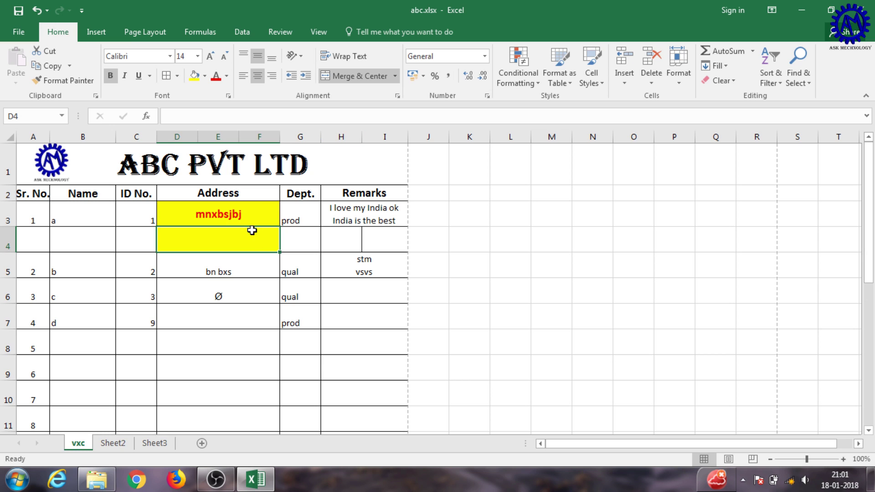
pyautogui.click(204, 77)
pyautogui.click(212, 189)
pyautogui.moveTo(332, 245); pyautogui.dragTo(375, 242)
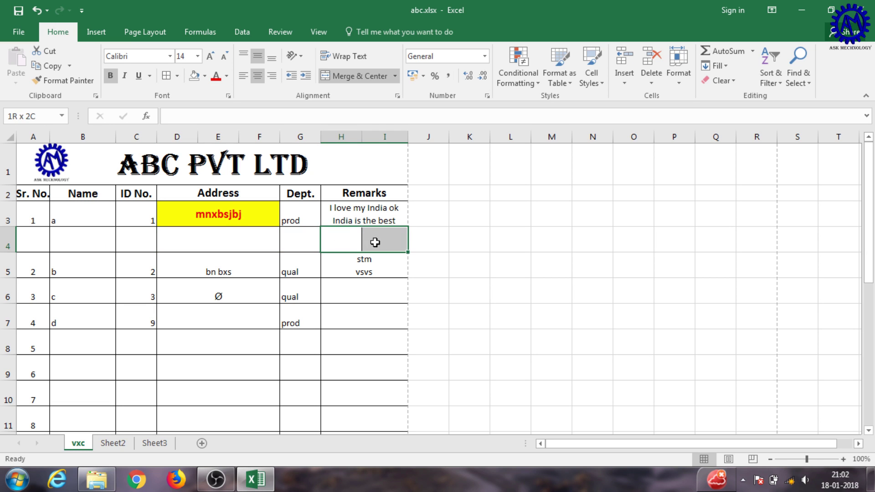
pyautogui.click(360, 75)
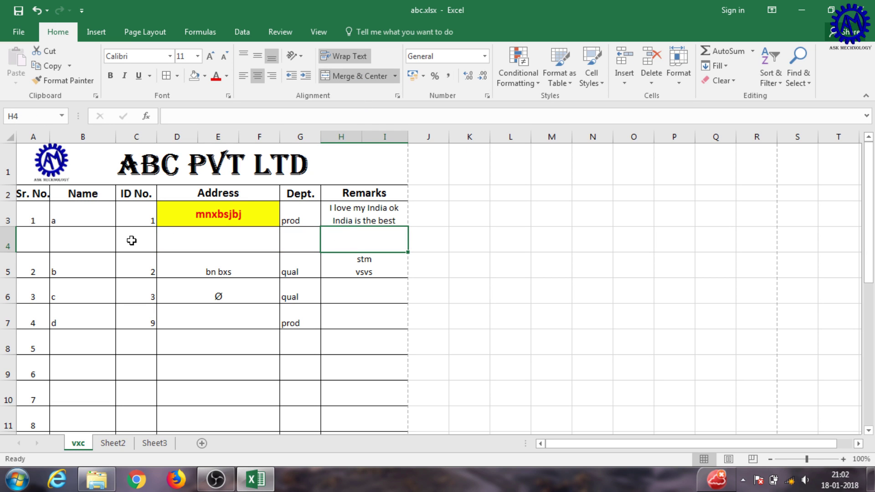
# - Enter the name mn in row 4's Name cell
pyautogui.click(34, 246)
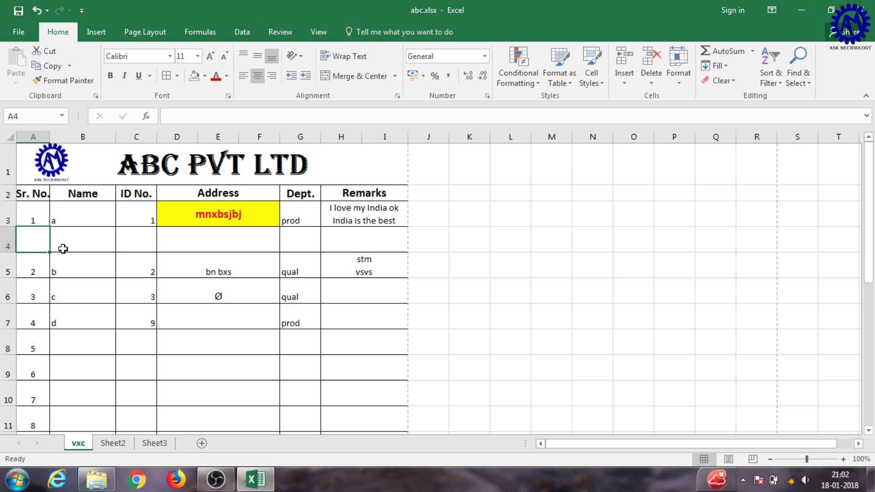
pyautogui.click(80, 248)
pyautogui.write('mn')
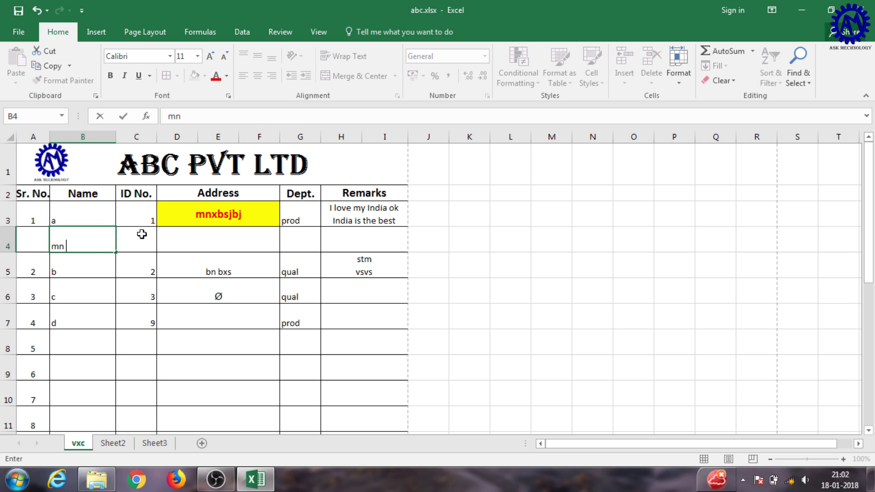
pyautogui.click(142, 234)
pyautogui.hotkey('ctrl', 'space')
pyautogui.click(73, 254)
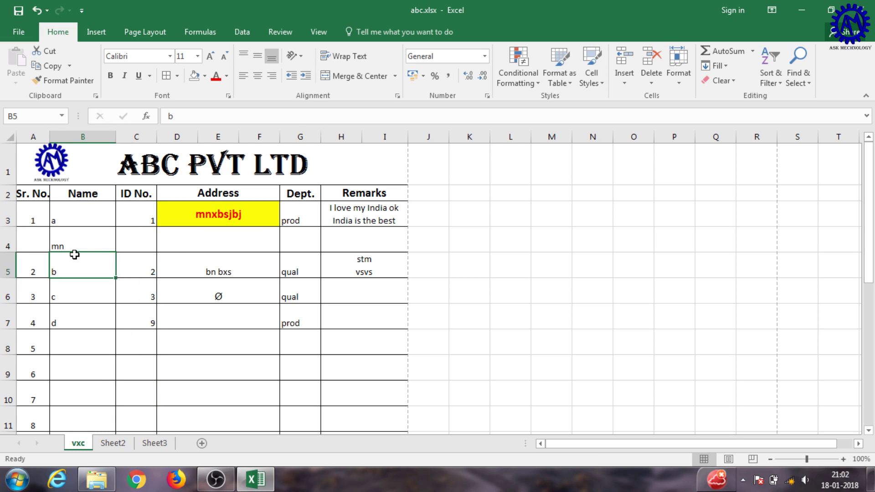
# - Insert a blank column before the ID No. column
pyautogui.click(142, 136)
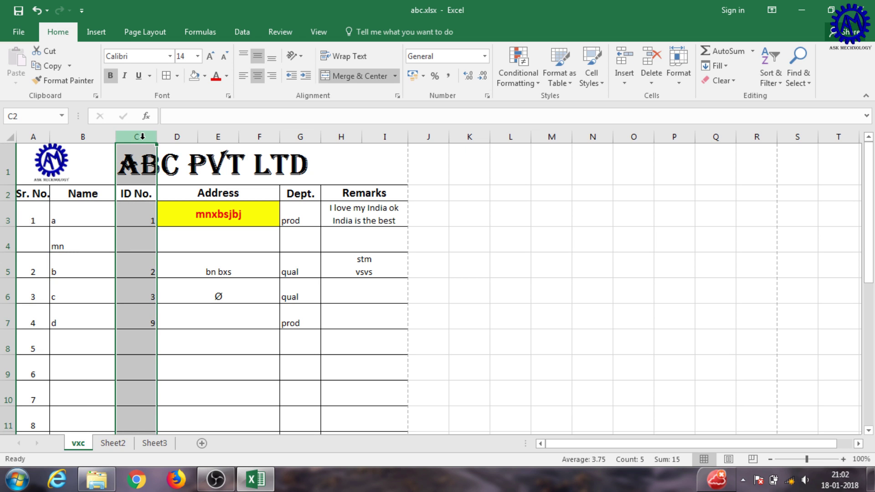
pyautogui.rightClick(142, 137)
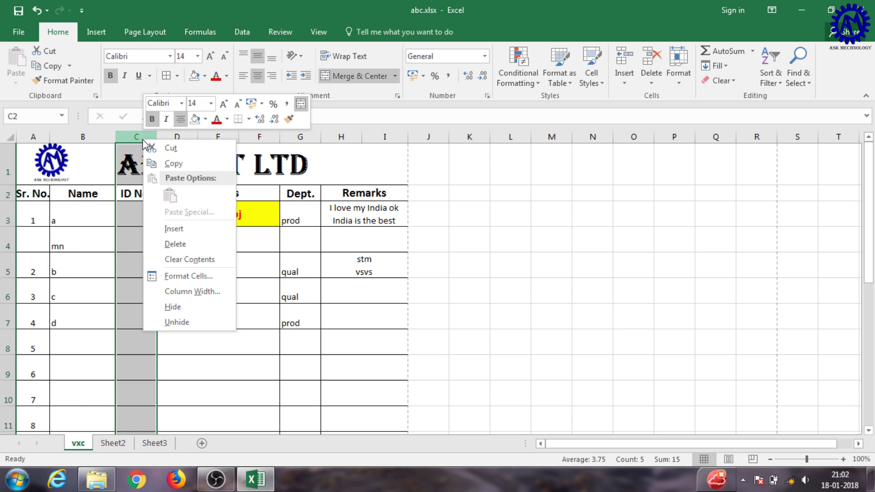
pyautogui.click(174, 229)
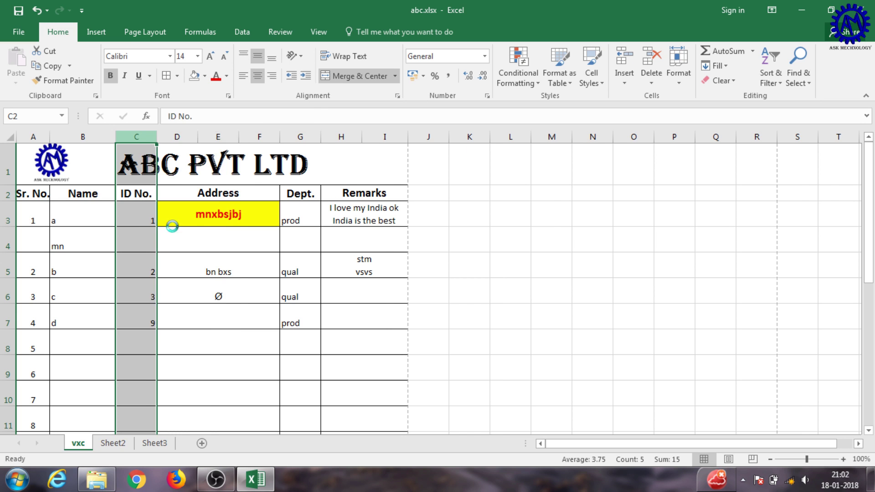
pyautogui.click(256, 283)
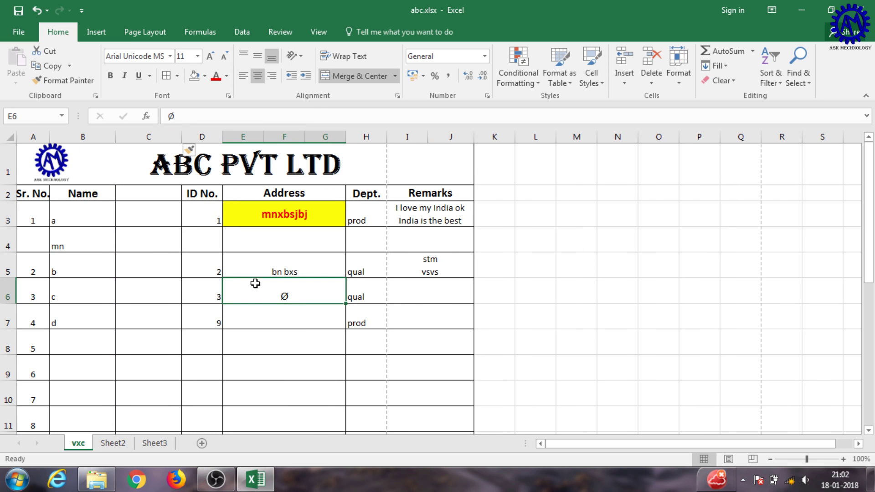
pyautogui.click(162, 205)
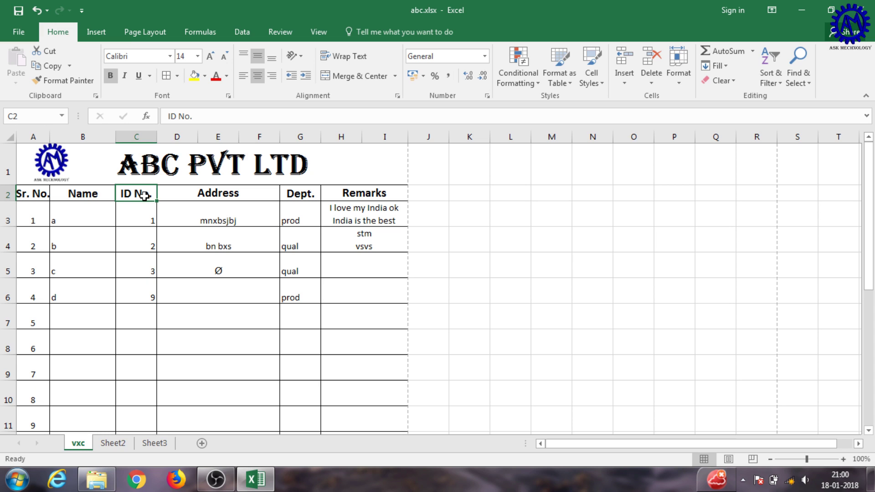
# - Compare the Address header's formatting with the first two address entries
pyautogui.click(174, 196)
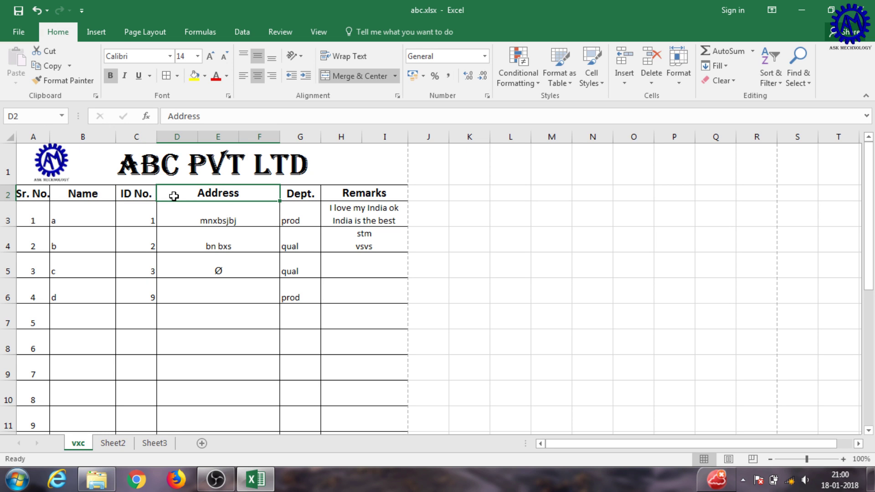
pyautogui.click(173, 216)
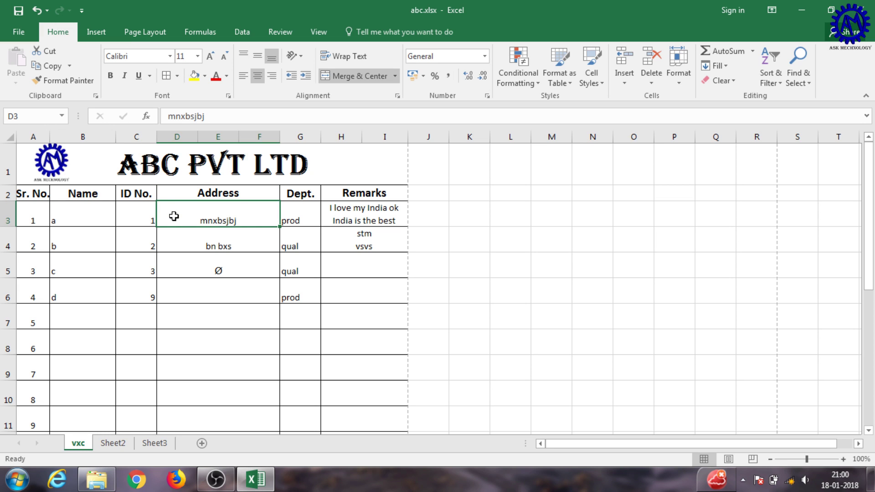
pyautogui.click(188, 237)
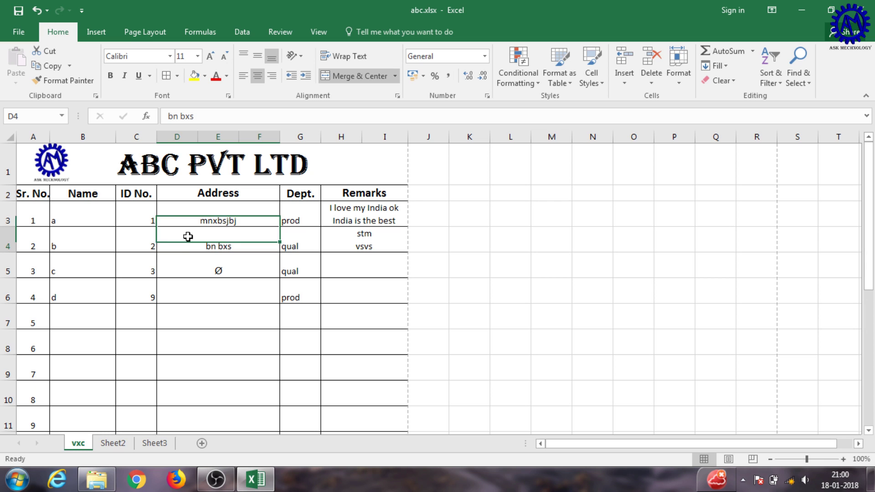
pyautogui.click(236, 198)
pyautogui.click(237, 220)
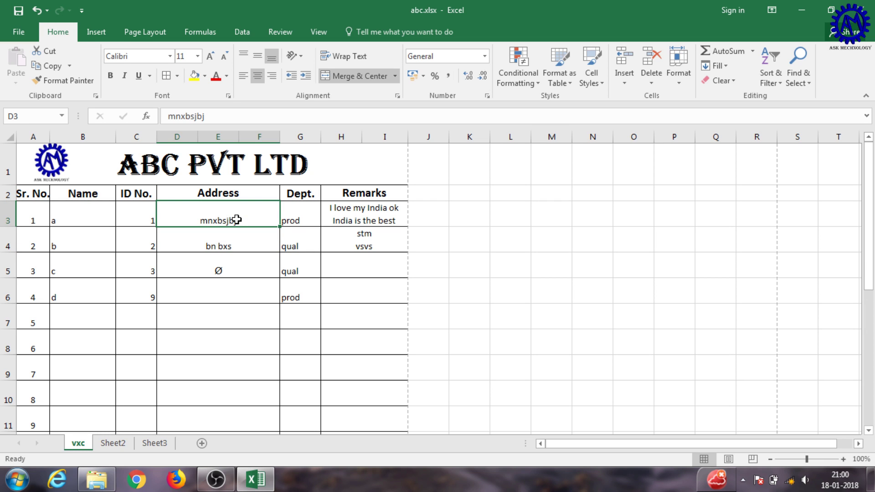
# - Copy the Address header's formatting onto mnxbsjbj with Format Painter
pyautogui.click(245, 195)
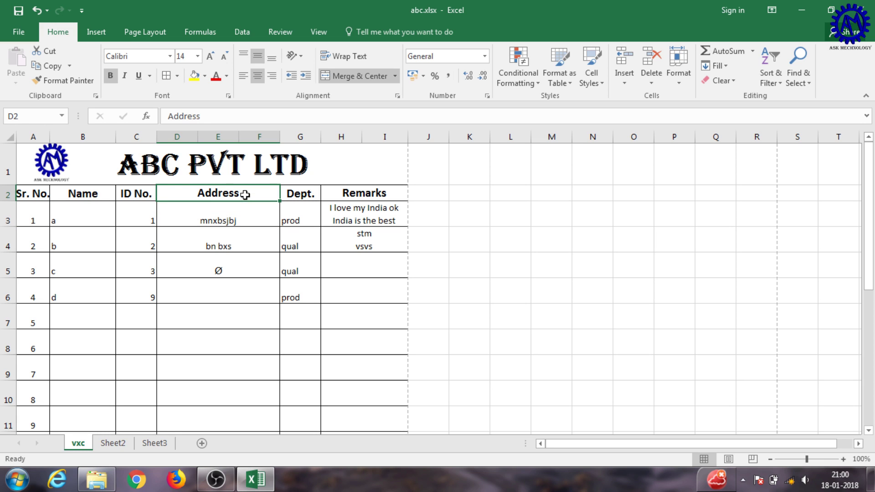
pyautogui.click(66, 82)
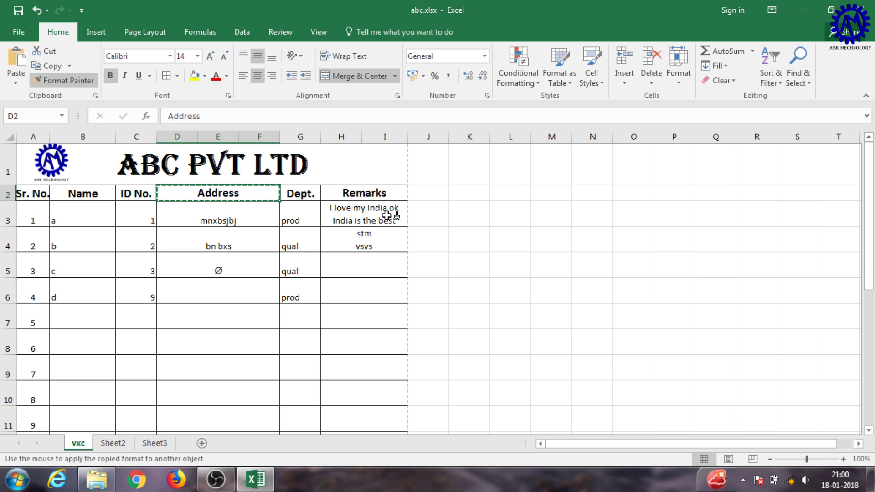
pyautogui.click(248, 218)
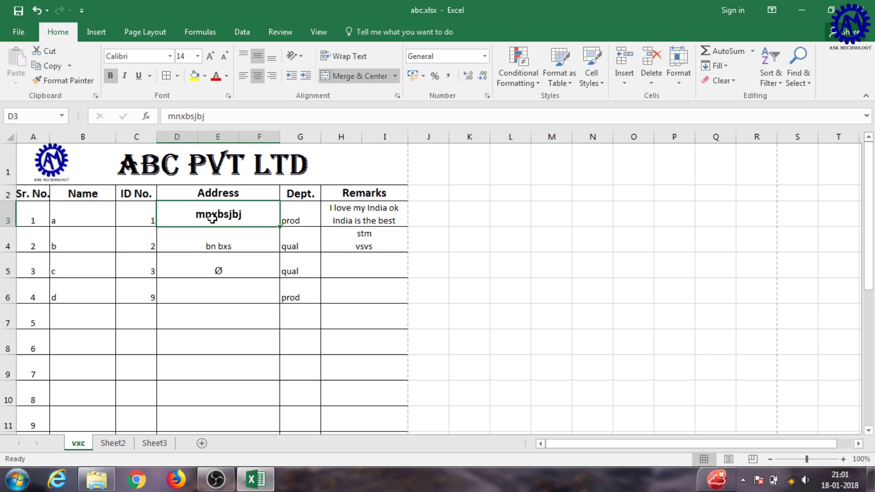
pyautogui.click(221, 256)
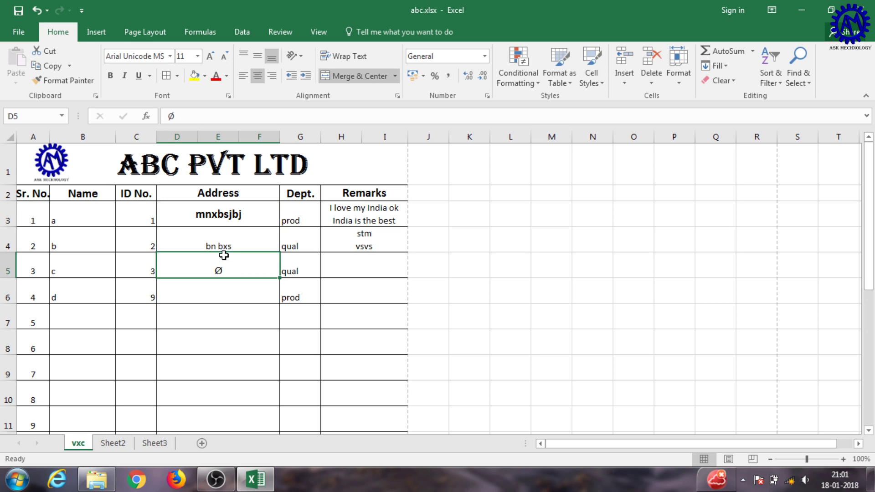
pyautogui.click(247, 216)
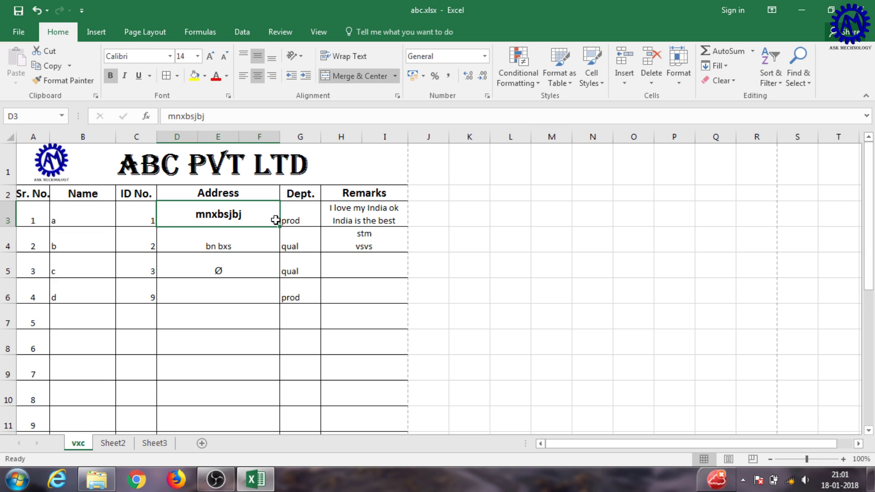
pyautogui.click(301, 222)
pyautogui.click(340, 221)
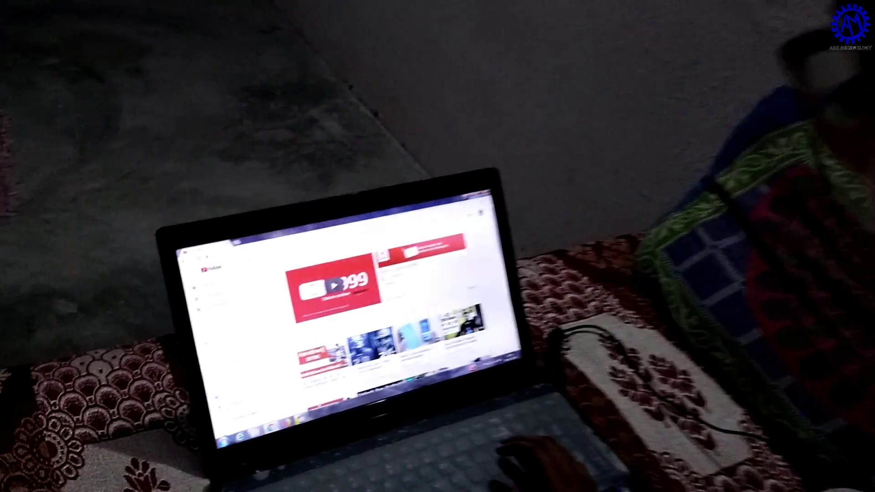
# - Enter 'ask mechnolo' into the YouTube search box to look for the ask mechnology channel
pyautogui.write('ask m')
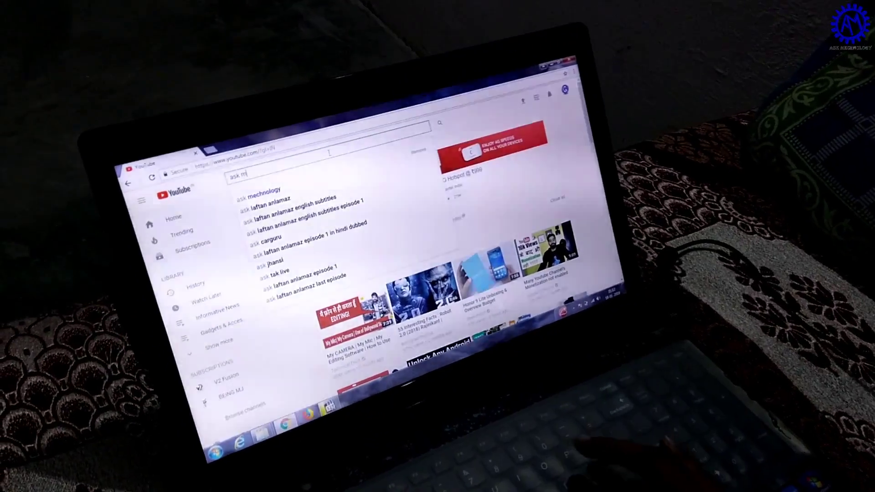
pyautogui.write('echnolo')
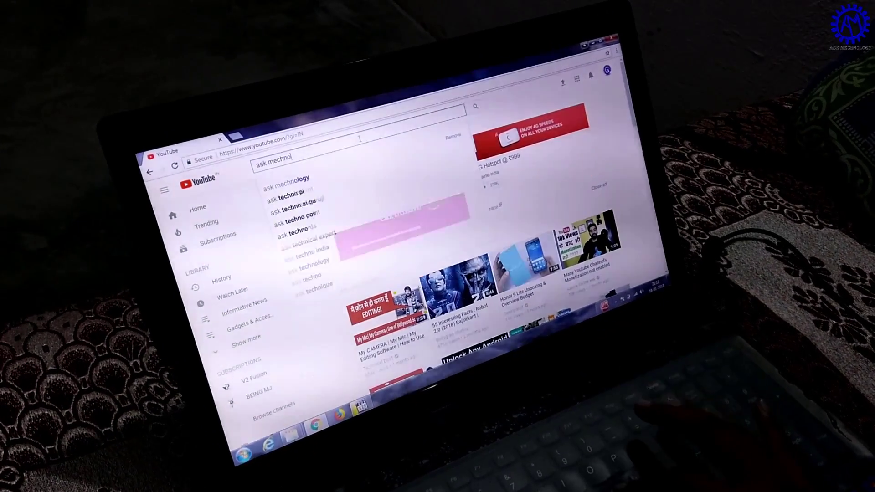